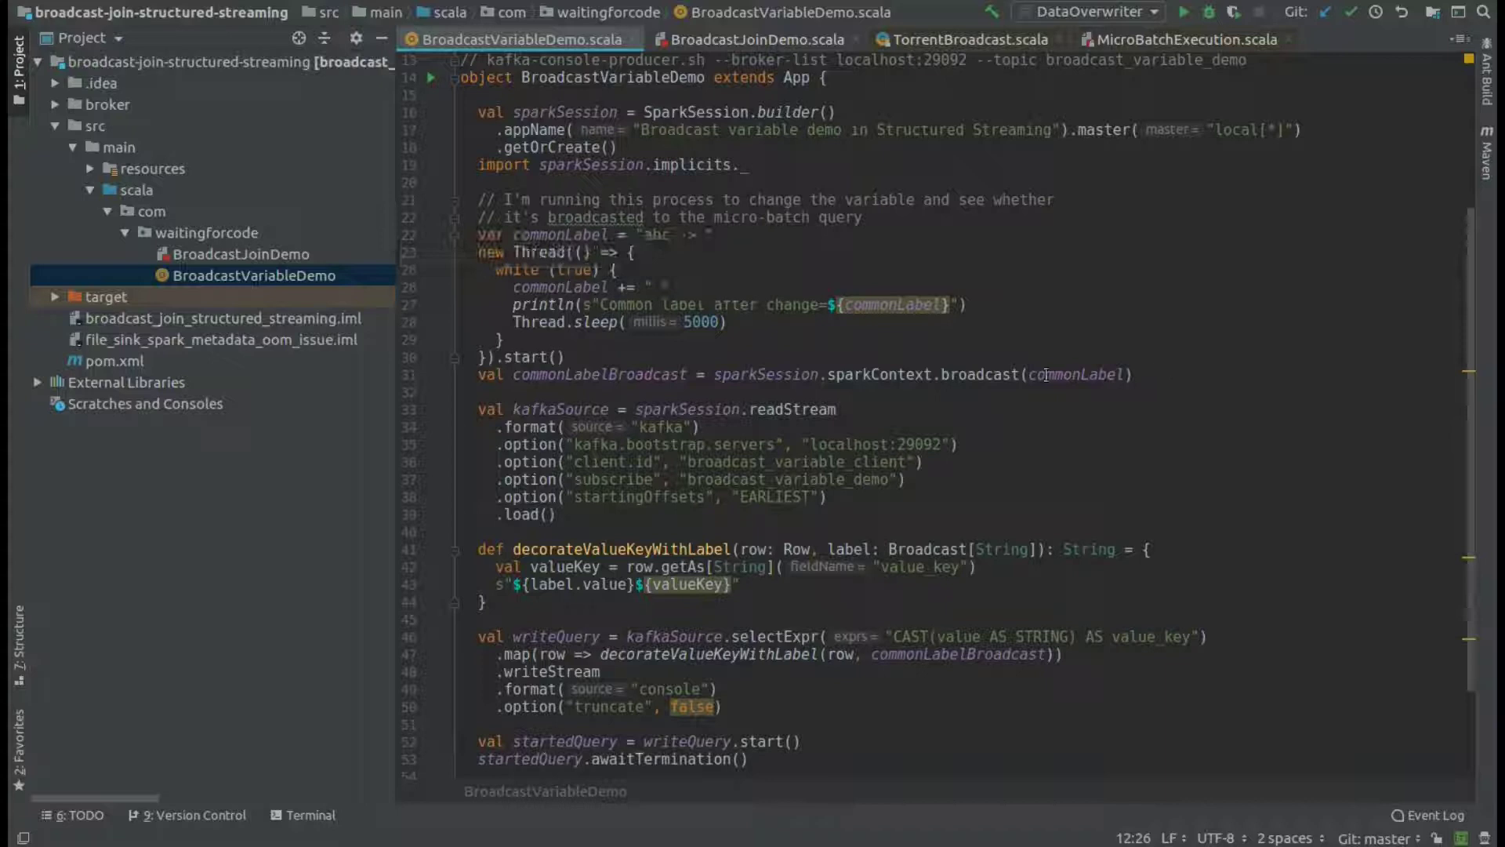
- Highlight the 'abc ->' label setup, the commonLabel broadcast and label.value in decorateValueKeyWithLabel
{"action": "left_click_drag", "start_coordinate": [644, 233], "coordinate": [697, 236]}
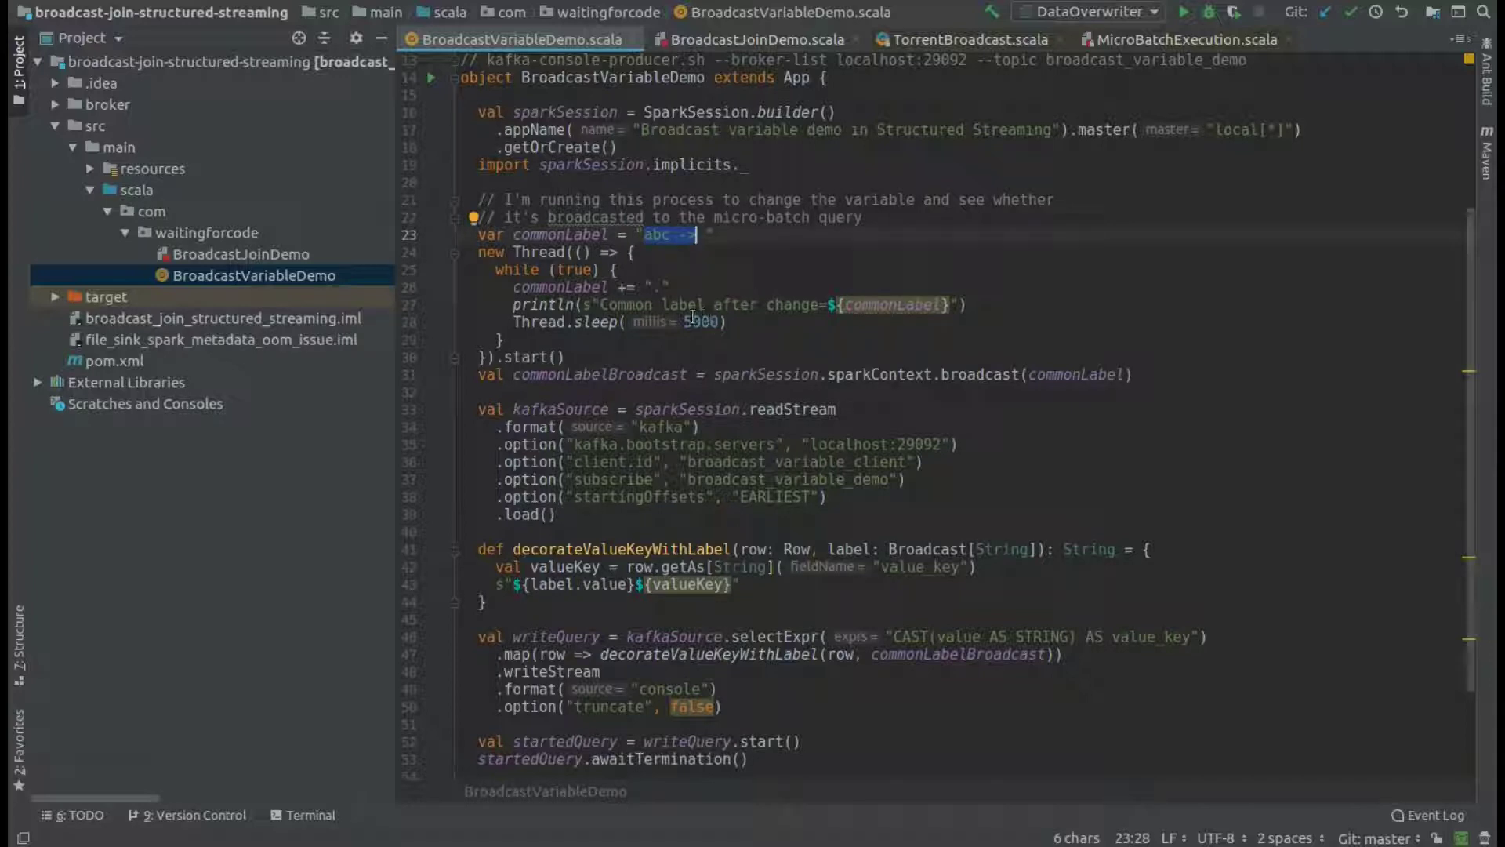
{"action": "double_click", "coordinate": [657, 286]}
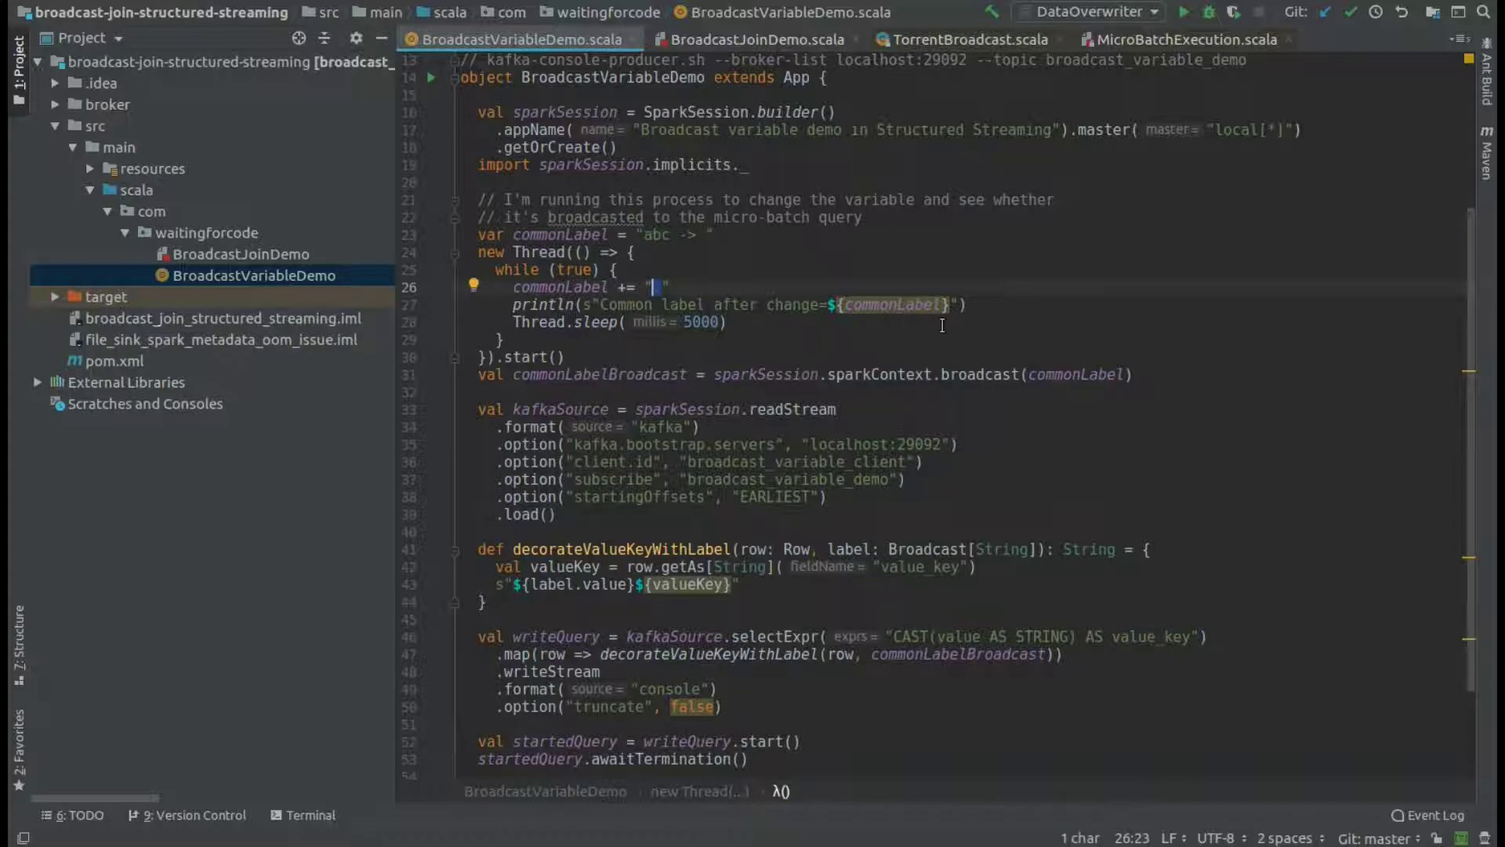
{"action": "scroll", "coordinate": [942, 325], "scroll_direction": "down", "scroll_amount": 1}
{"action": "left_click", "coordinate": [627, 321]}
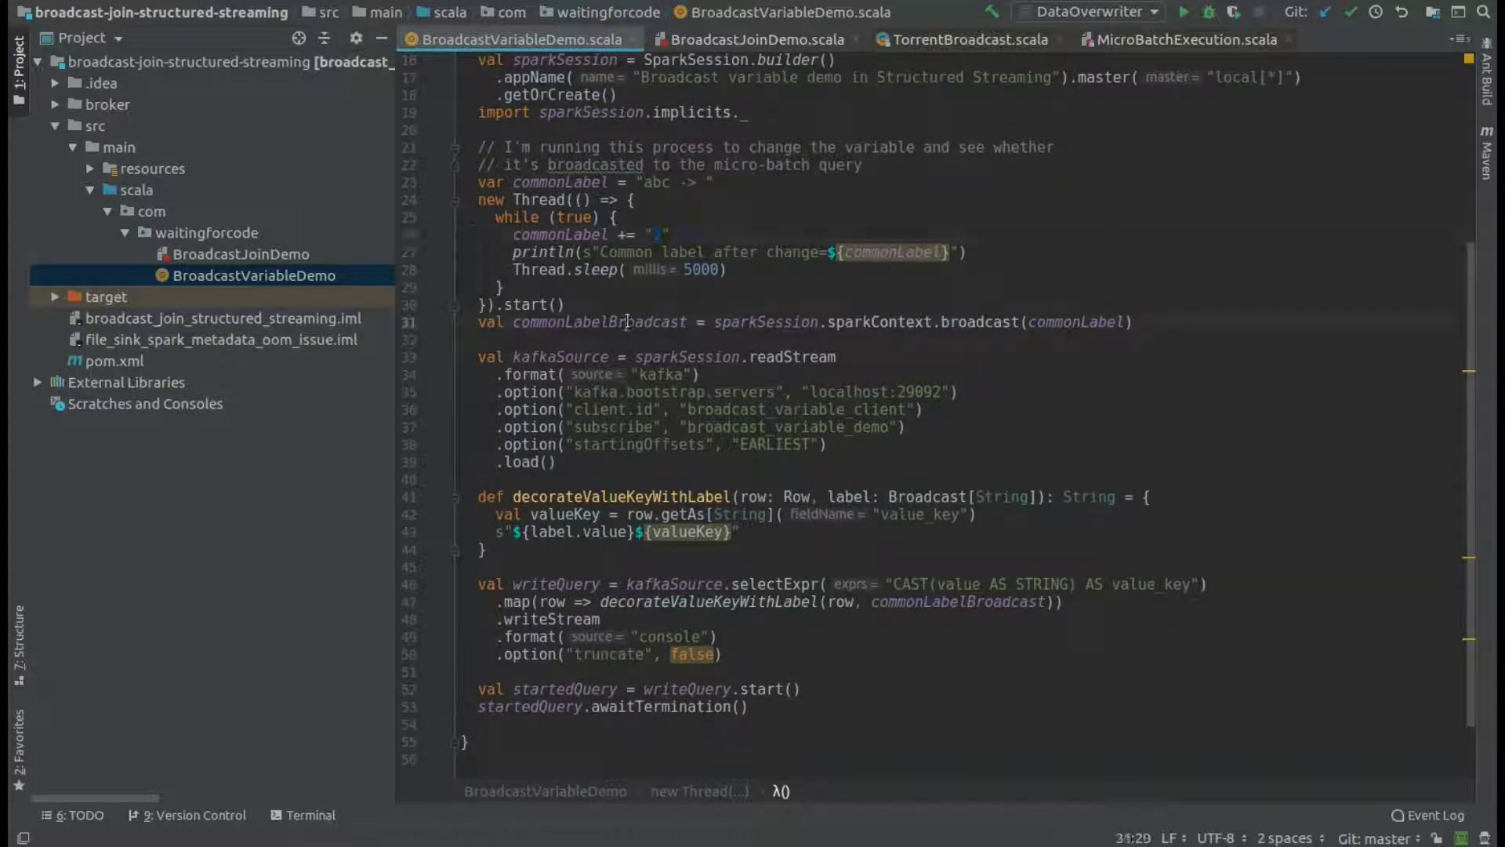
{"action": "left_click", "coordinate": [627, 322]}
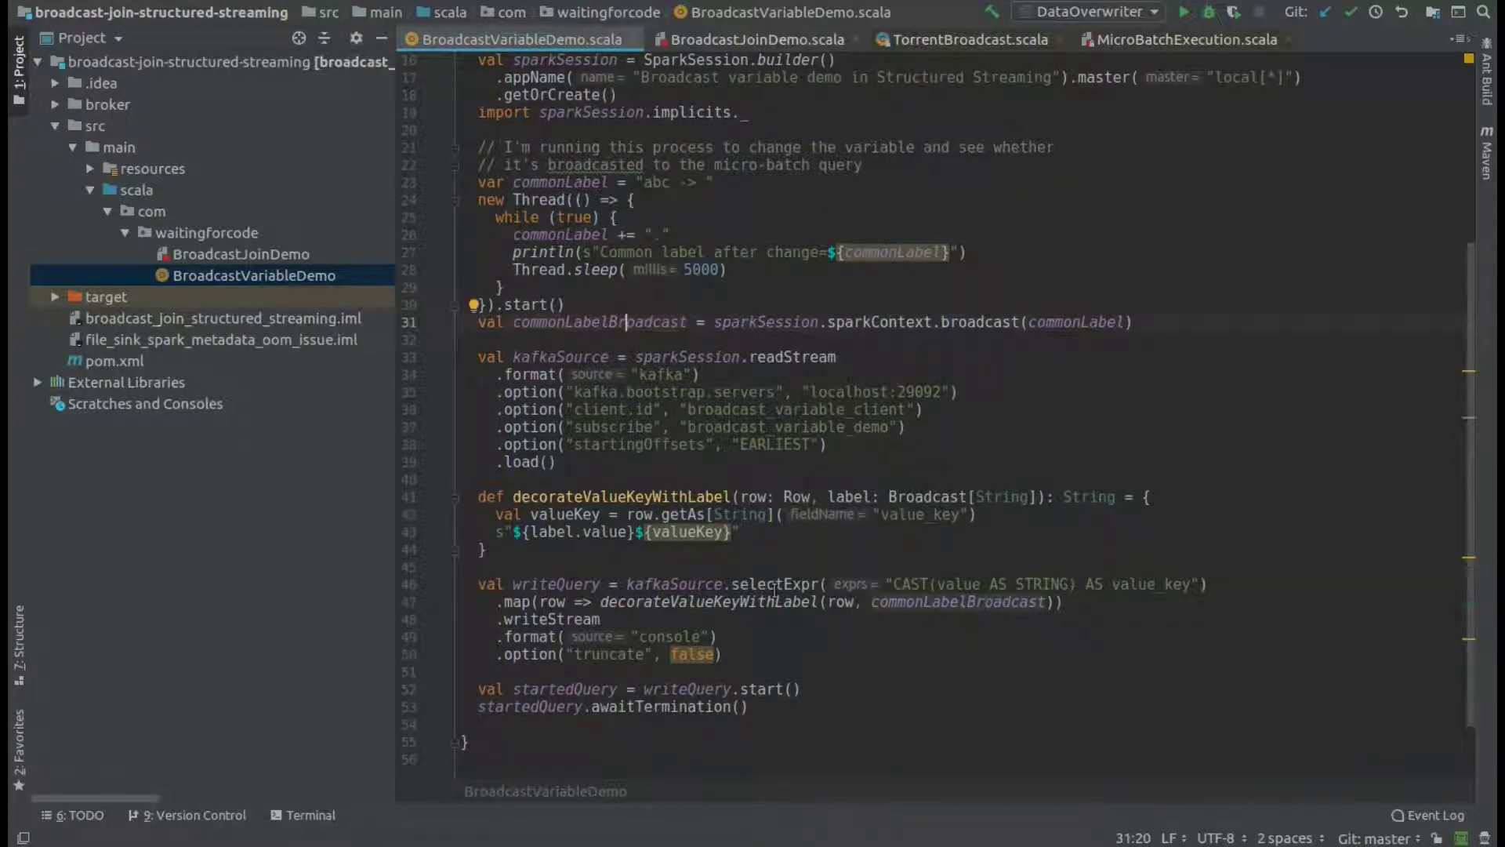
{"action": "left_click", "coordinate": [678, 496]}
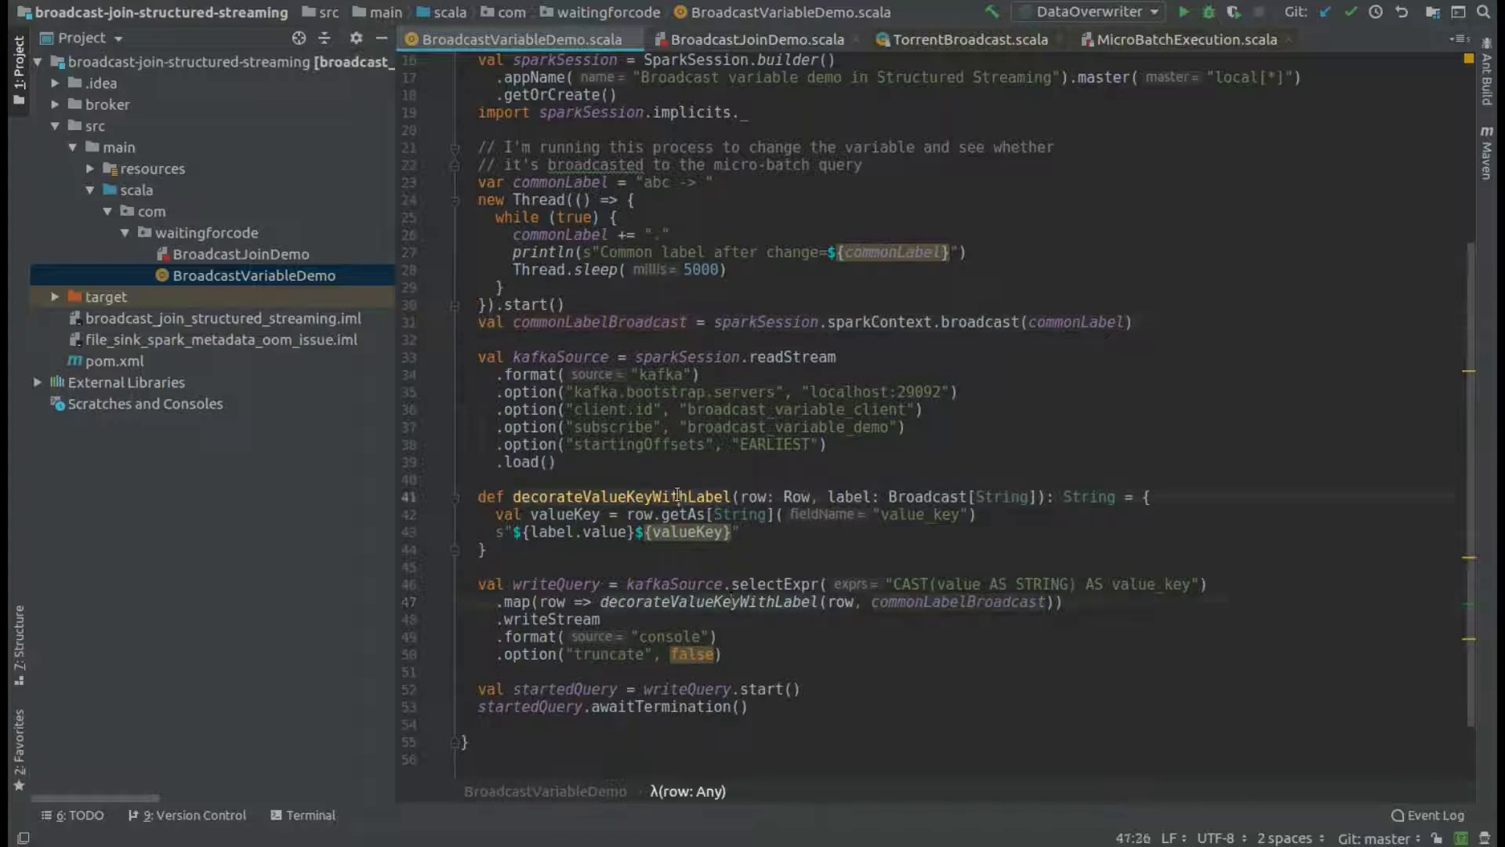
{"action": "left_click", "coordinate": [608, 532]}
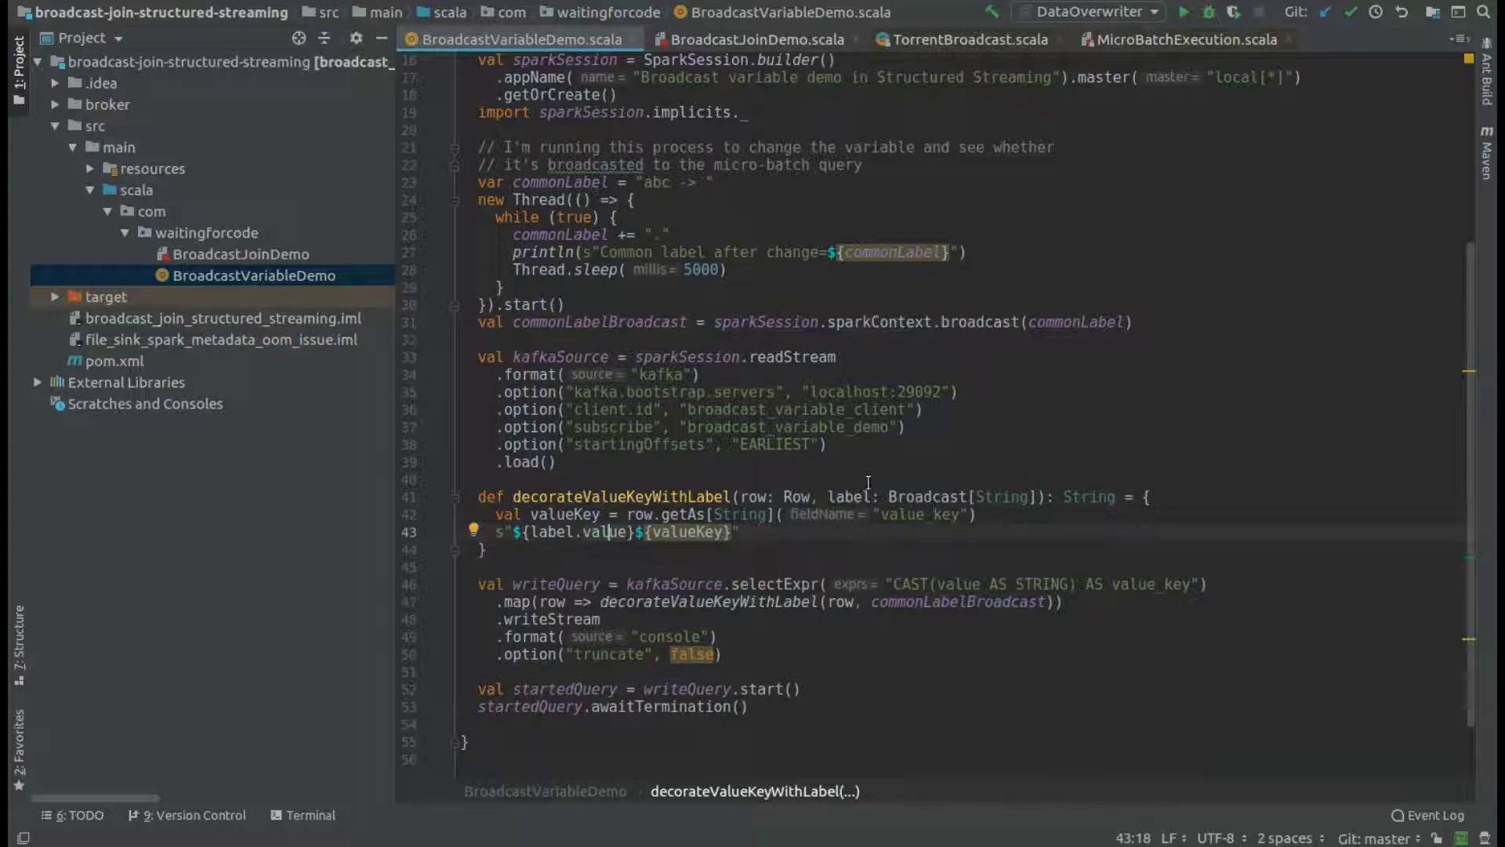
{"action": "scroll", "coordinate": [863, 478], "scroll_direction": "up", "scroll_amount": 4}
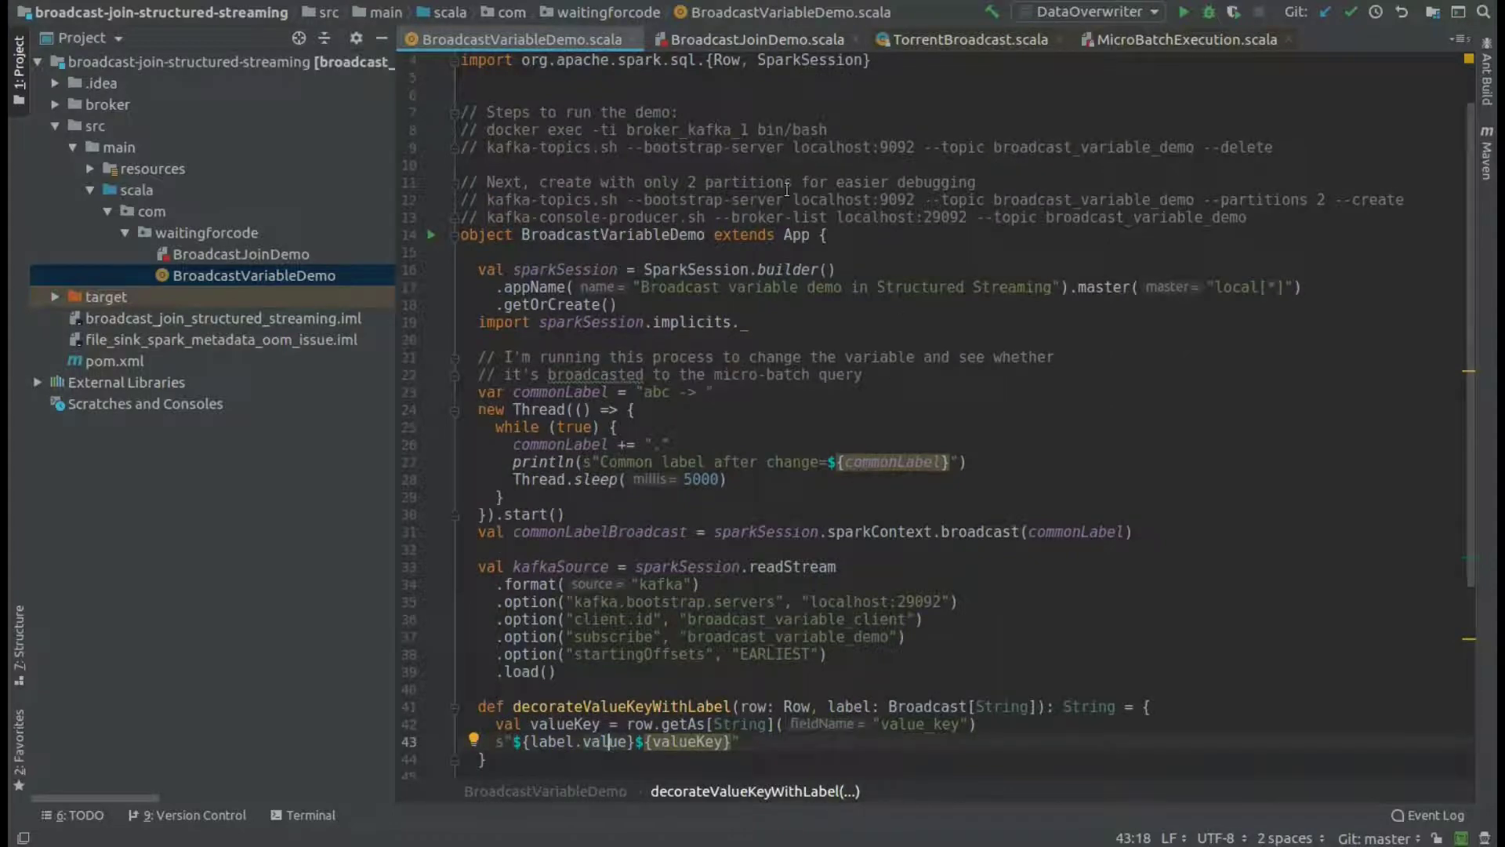
{"action": "scroll", "coordinate": [858, 473], "scroll_direction": "up", "scroll_amount": 1}
- Run 'docker-compose down --volumes; docker-compose up' in the broker folder terminal
{"action": "key", "text": "alt+Tab"}
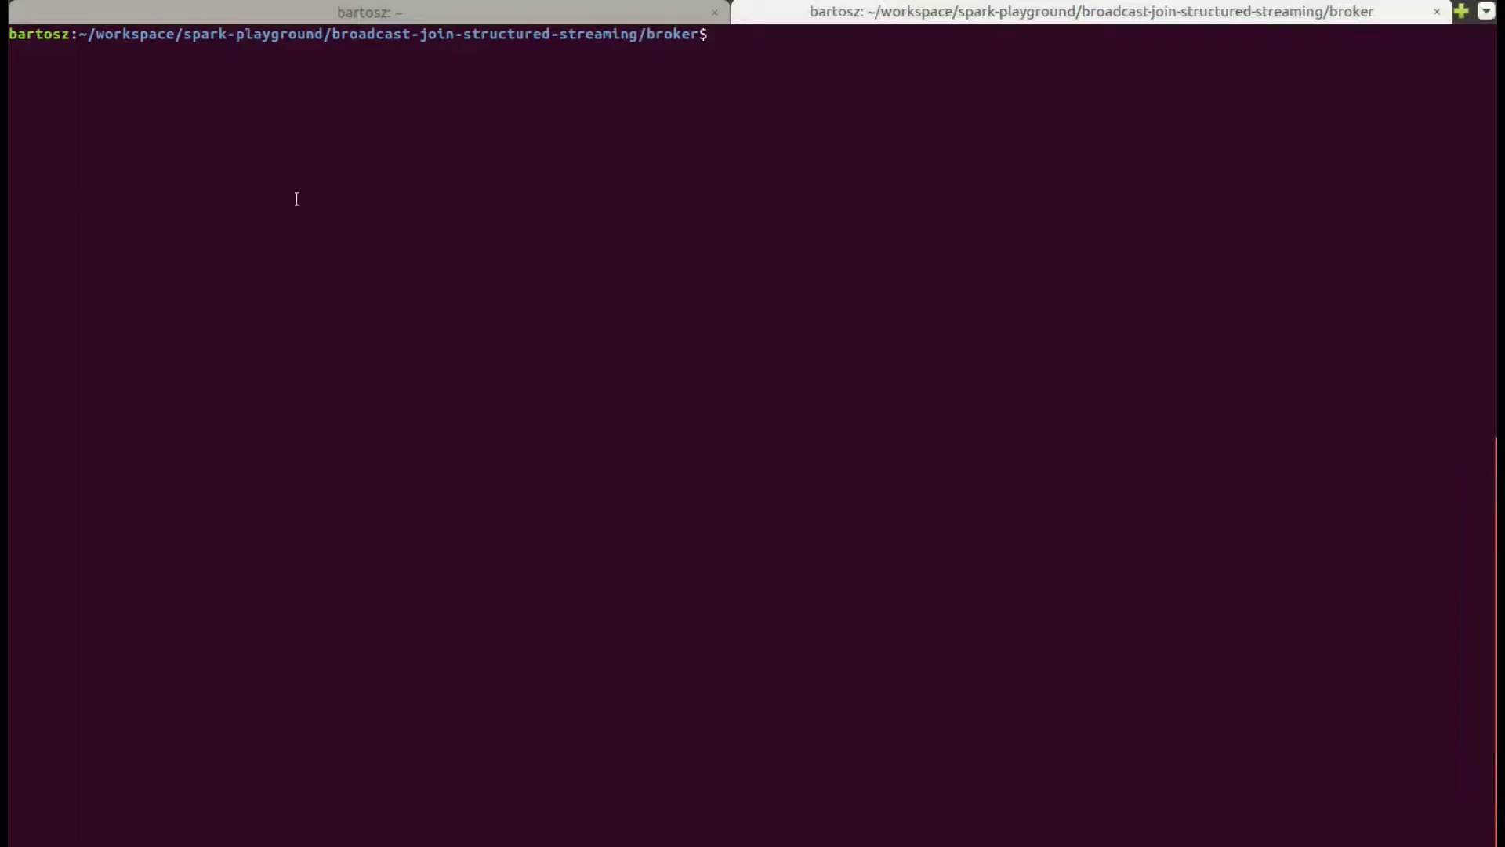
{"action": "type", "text": "docker-co"}
{"action": "type", "text": "mpose down --vol"}
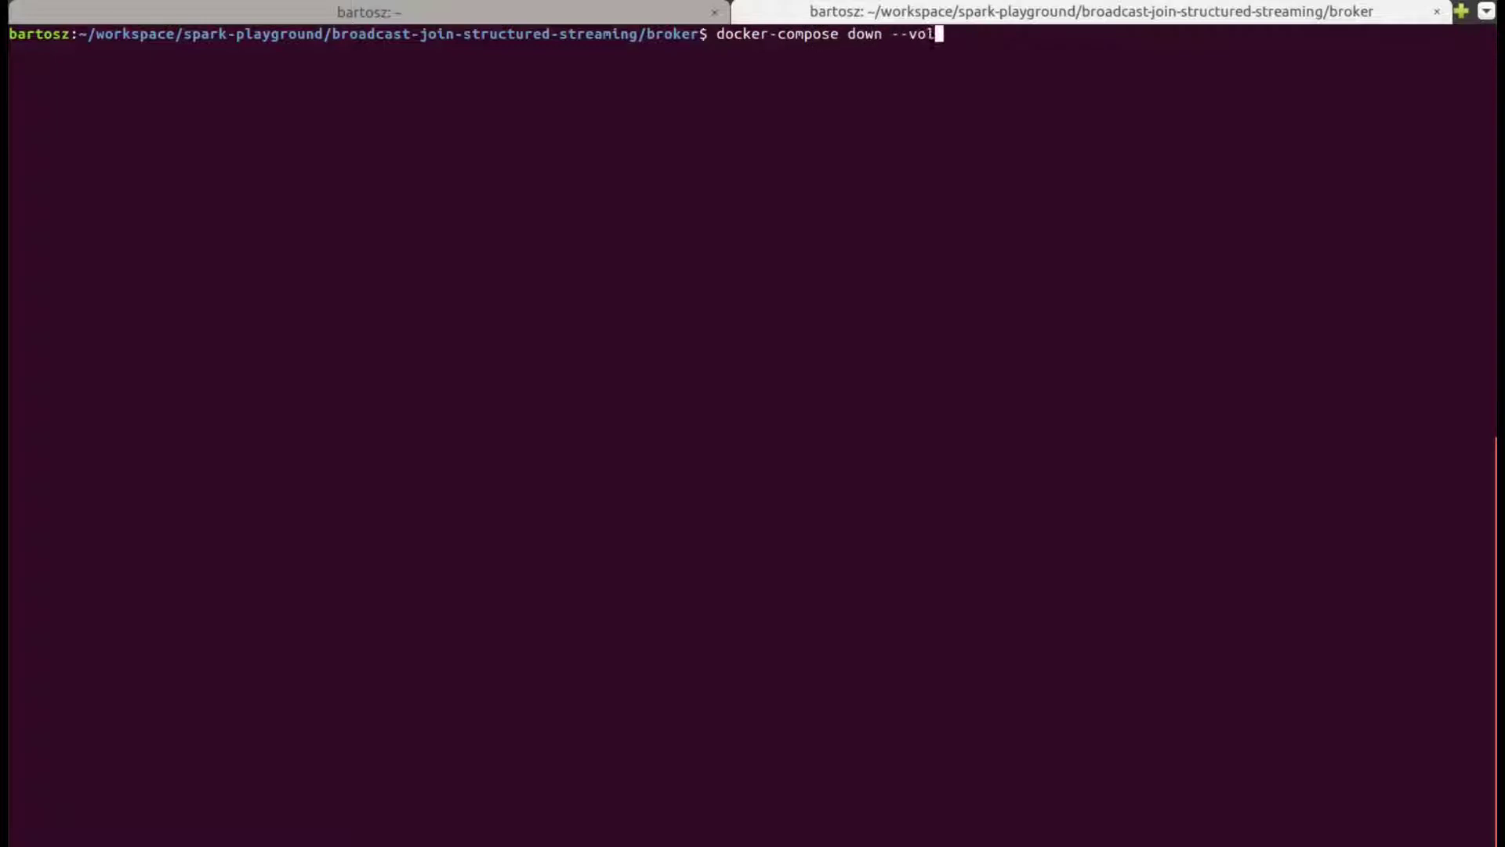
{"action": "type", "text": "umes; docker-co"}
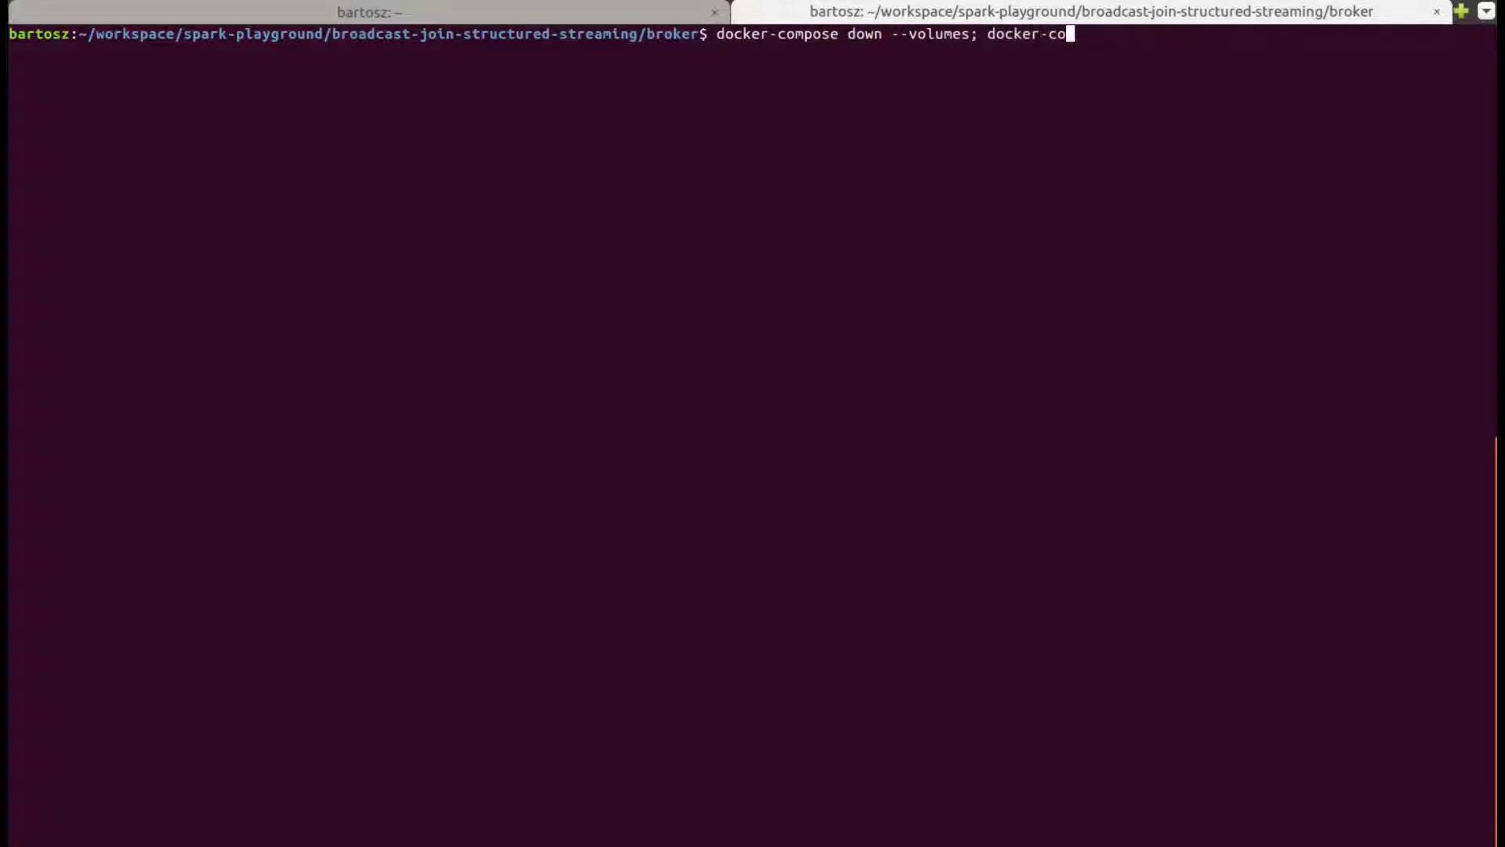
{"action": "type", "text": "mpose up"}
{"action": "key", "text": "Return"}
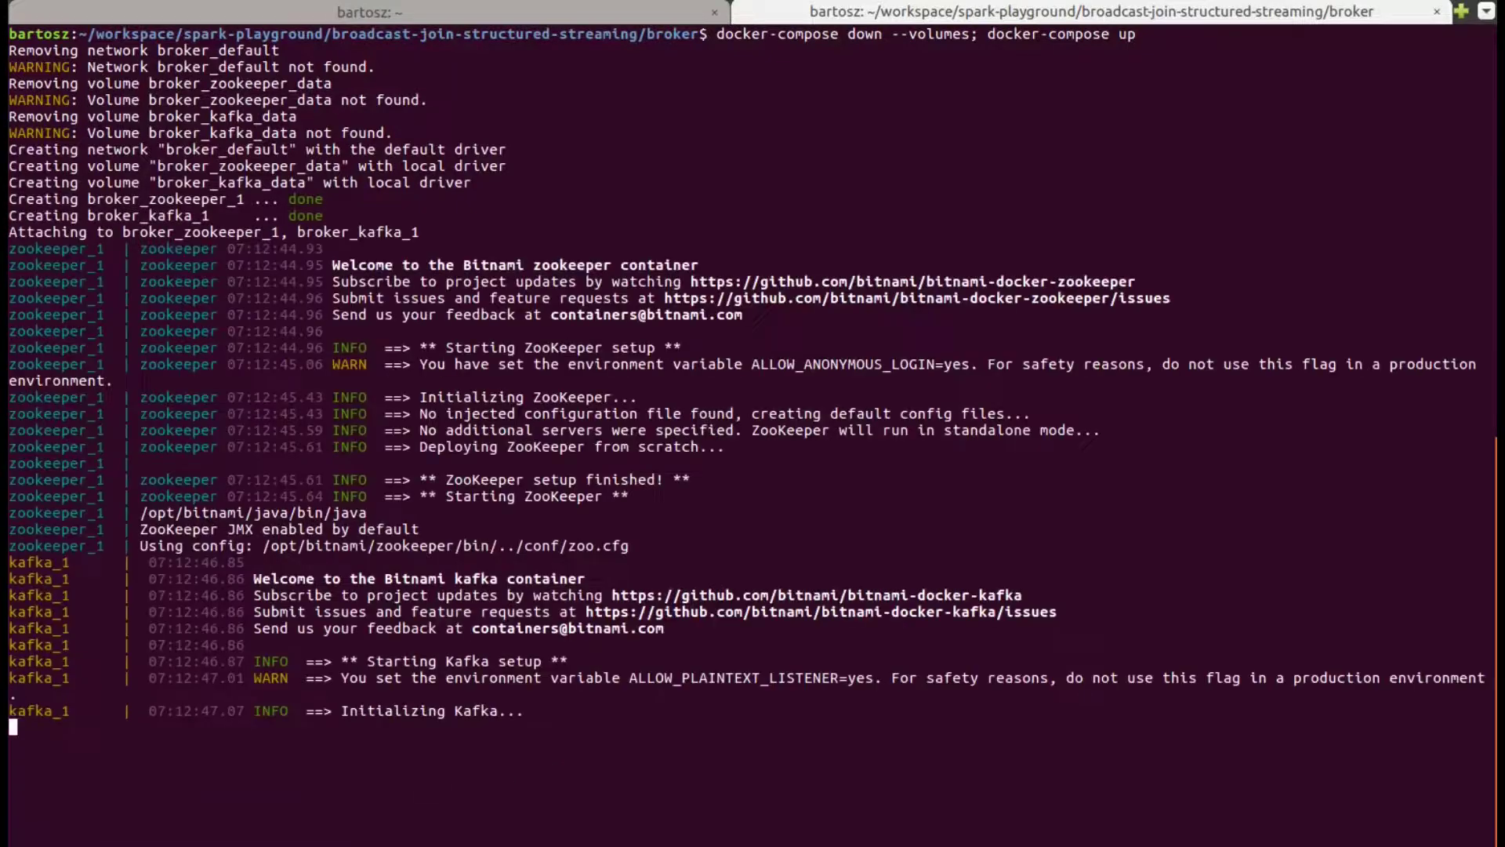
- Open a shell in the Kafka container with the docker exec command from the comments, in a new tab
{"action": "key", "text": "alt+Tab"}
{"action": "left_click", "coordinate": [507, 183]}
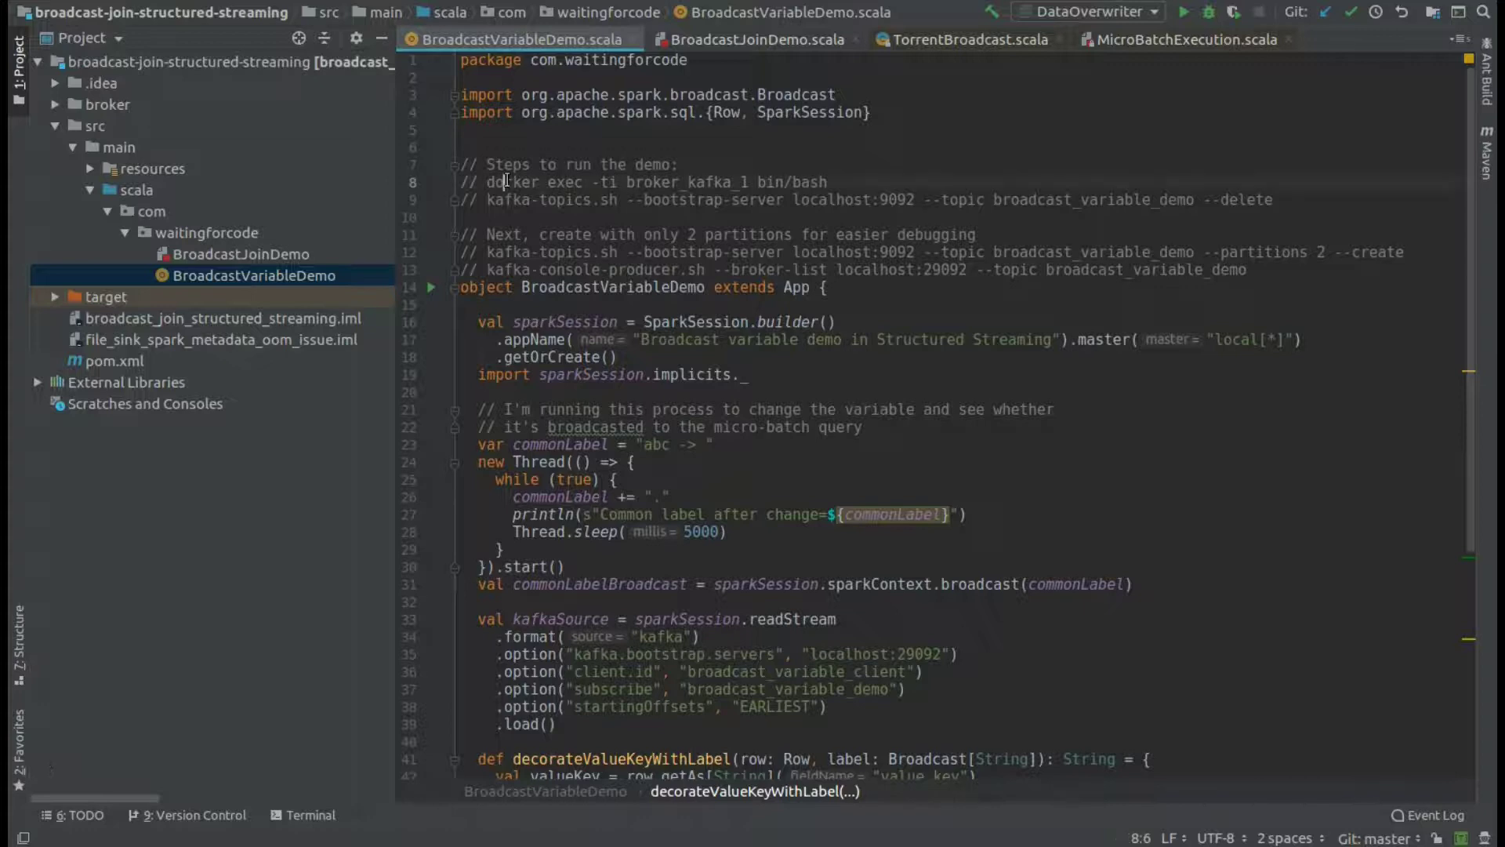
{"action": "double_click", "coordinate": [507, 183]}
{"action": "left_click", "coordinate": [828, 183], "text": "shift"}
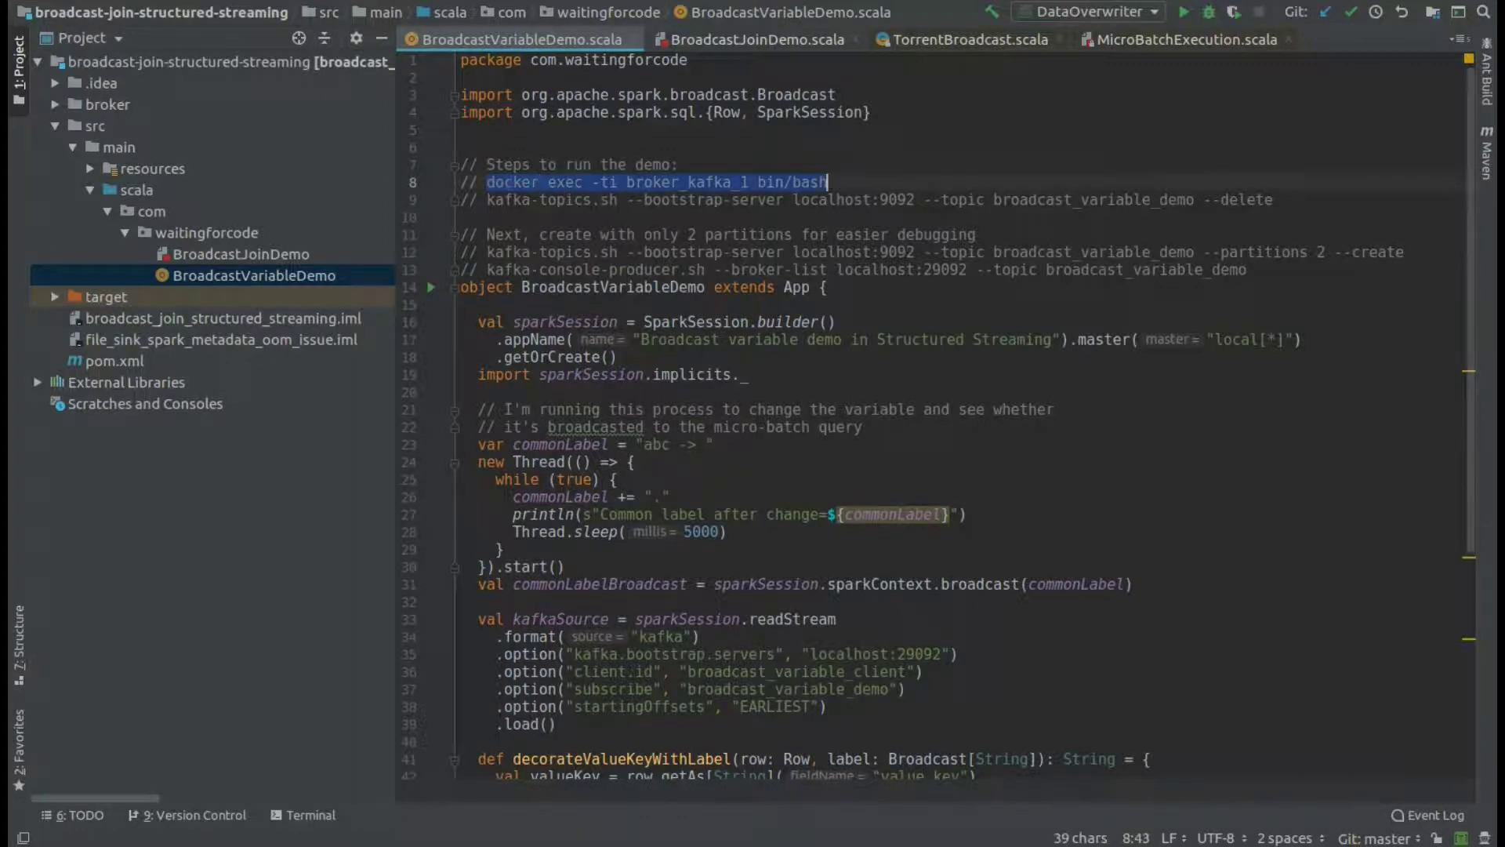
{"action": "key", "text": "ctrl+c"}
{"action": "key", "text": "alt+Tab"}
{"action": "key", "text": "ctrl+shift+t"}
{"action": "key", "text": "ctrl+shift+v"}
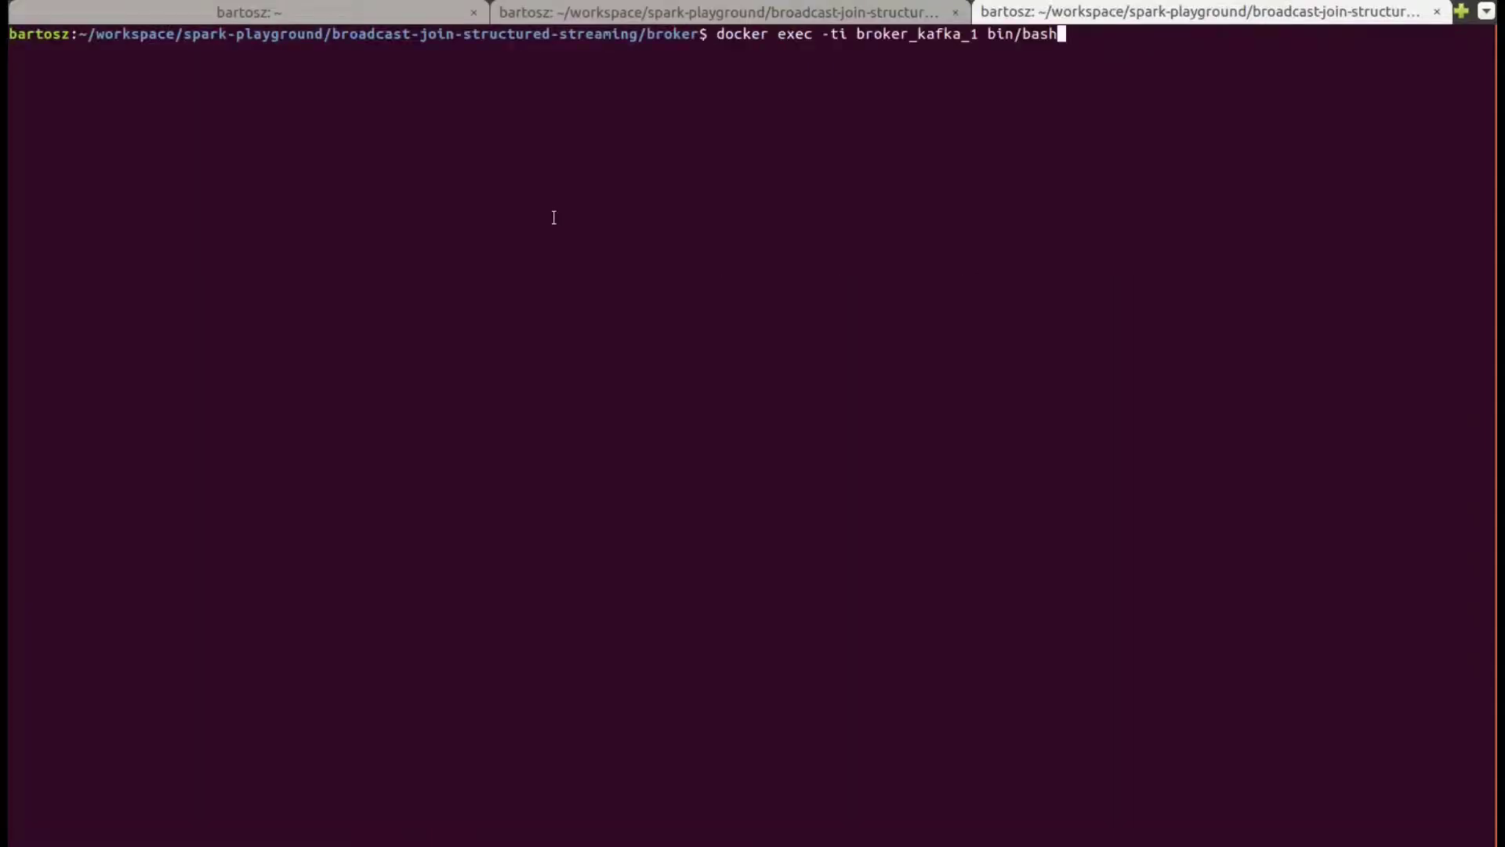
{"action": "key", "text": "Return"}
- Create the broadcast_variable_demo topic using the create command from the file's comments
{"action": "key", "text": "alt+Tab"}
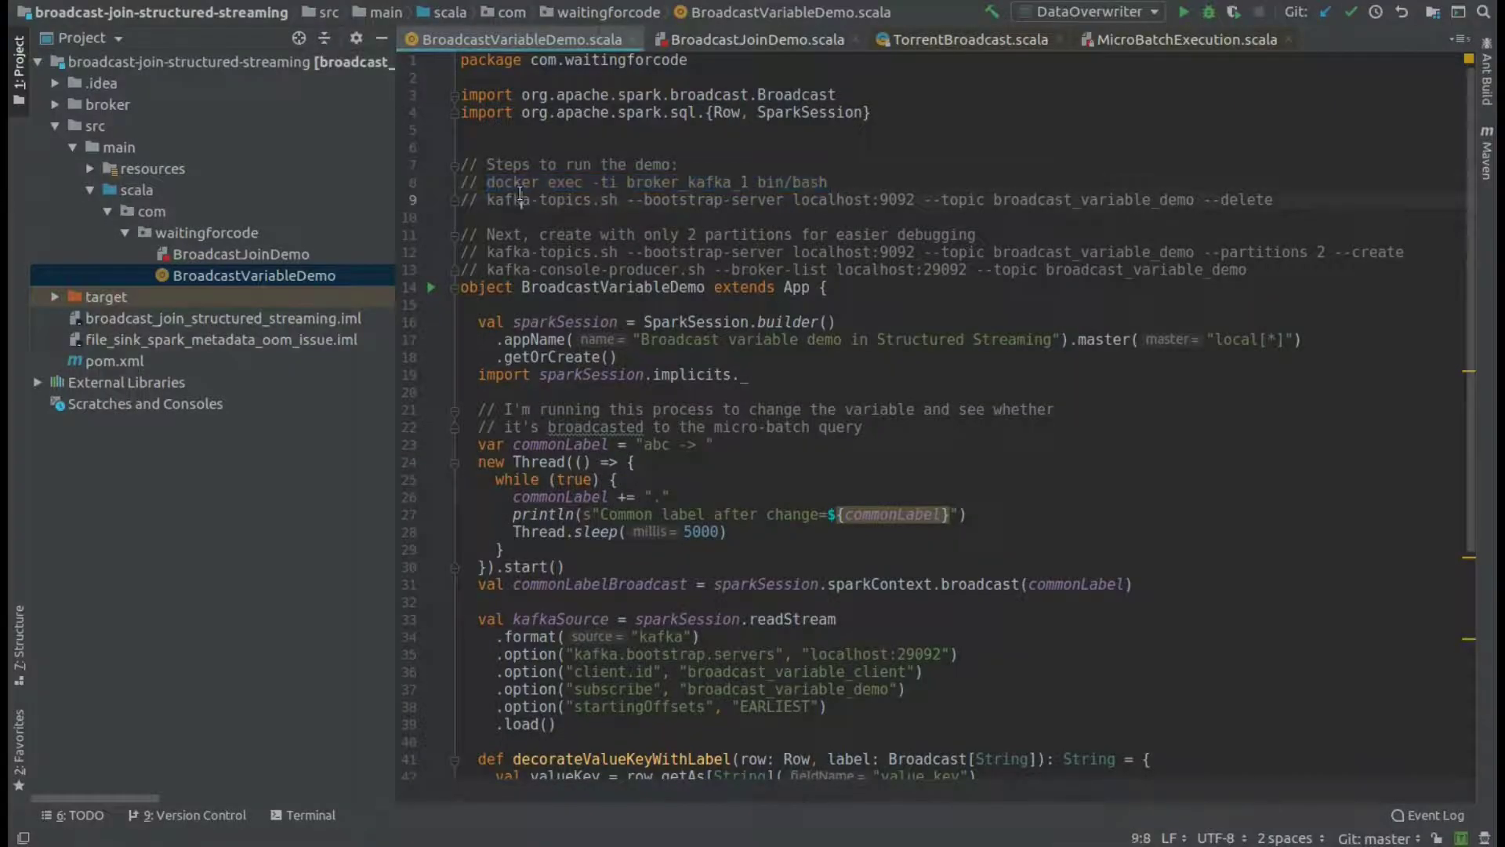
{"action": "double_click", "coordinate": [508, 200]}
{"action": "left_click", "coordinate": [1289, 203], "text": "shift"}
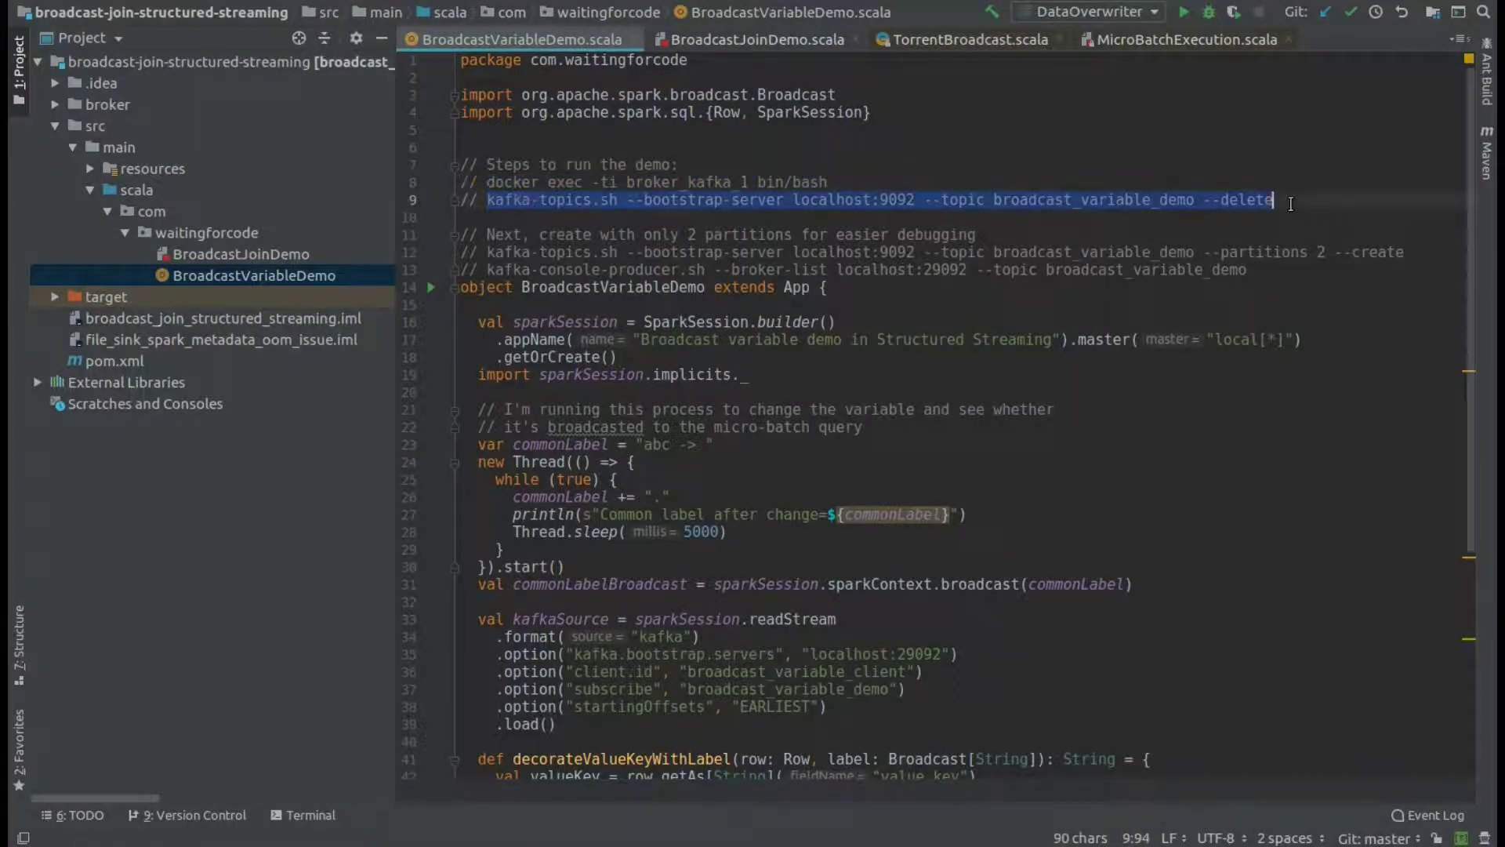
{"action": "double_click", "coordinate": [507, 252]}
{"action": "left_click", "coordinate": [1379, 252], "text": "shift"}
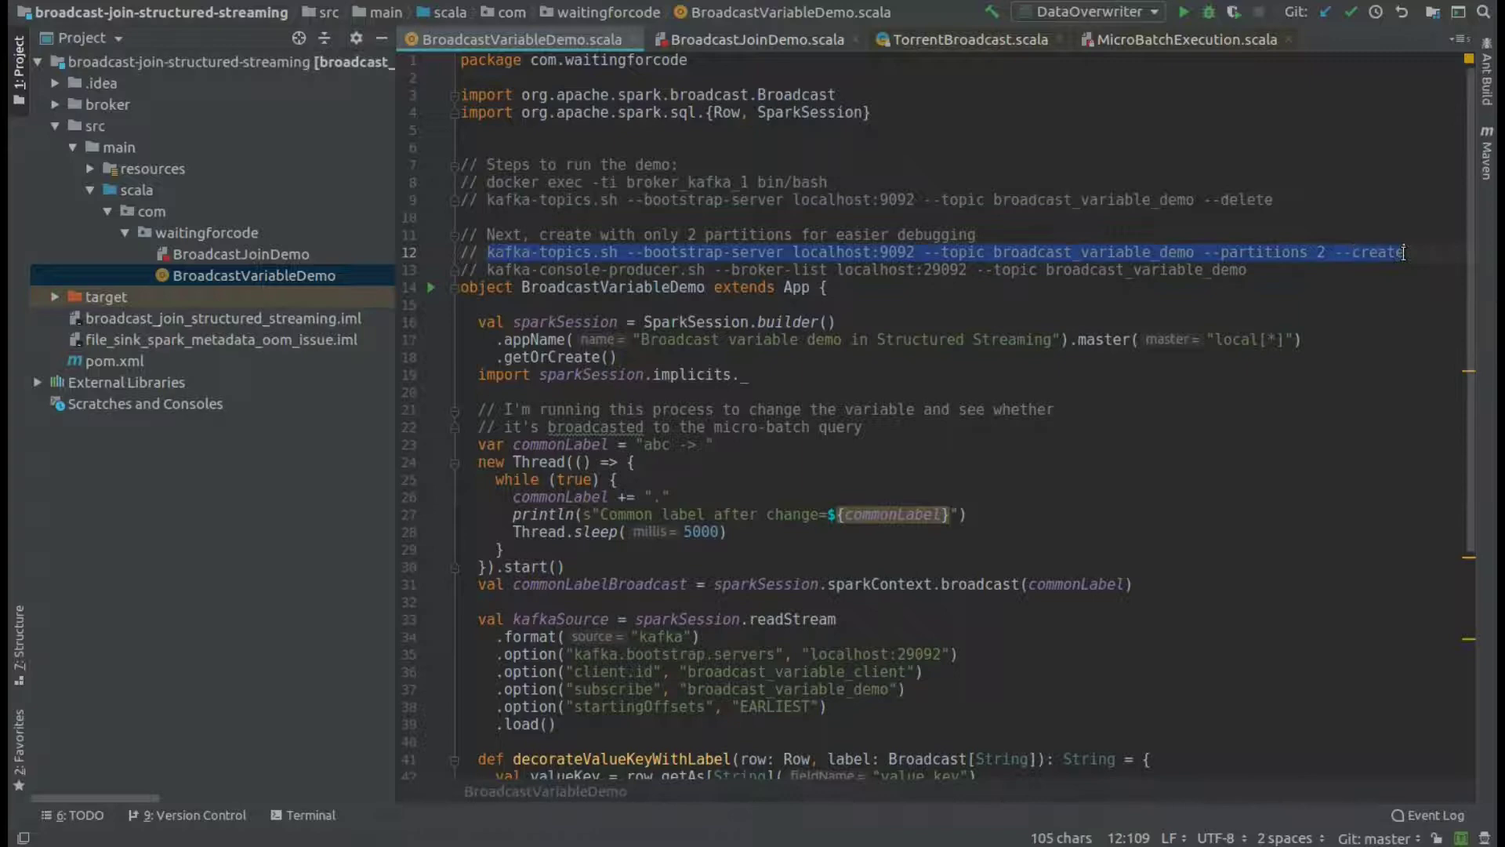
{"action": "key", "text": "alt+Tab"}
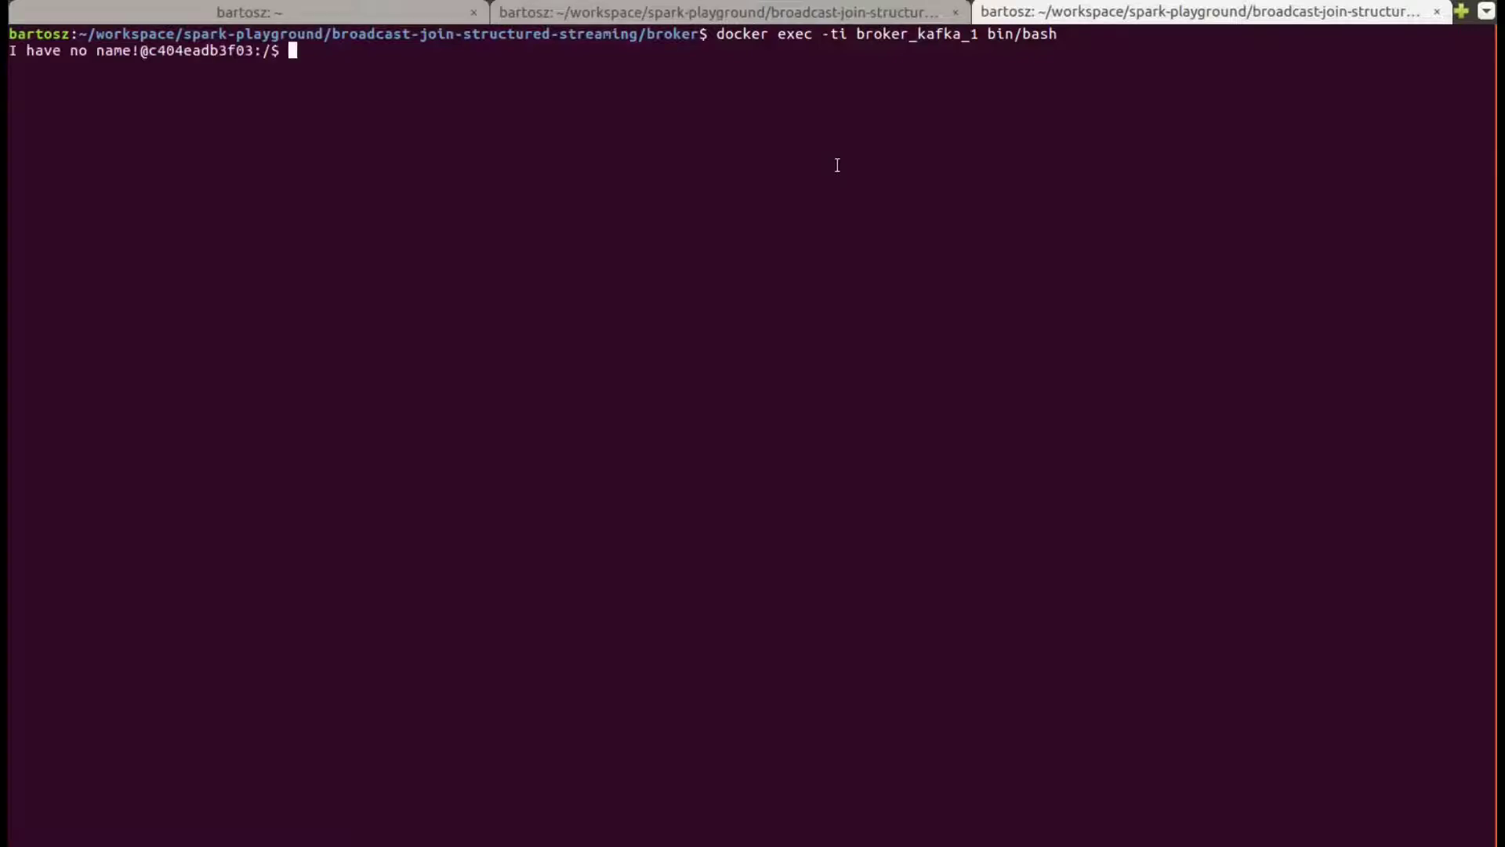
{"action": "key", "text": "ctrl+shift+v"}
{"action": "key", "text": "Return"}
- Run the commented console producer command for broadcast_variable_demo in the container shell
{"action": "key", "text": "alt+Tab"}
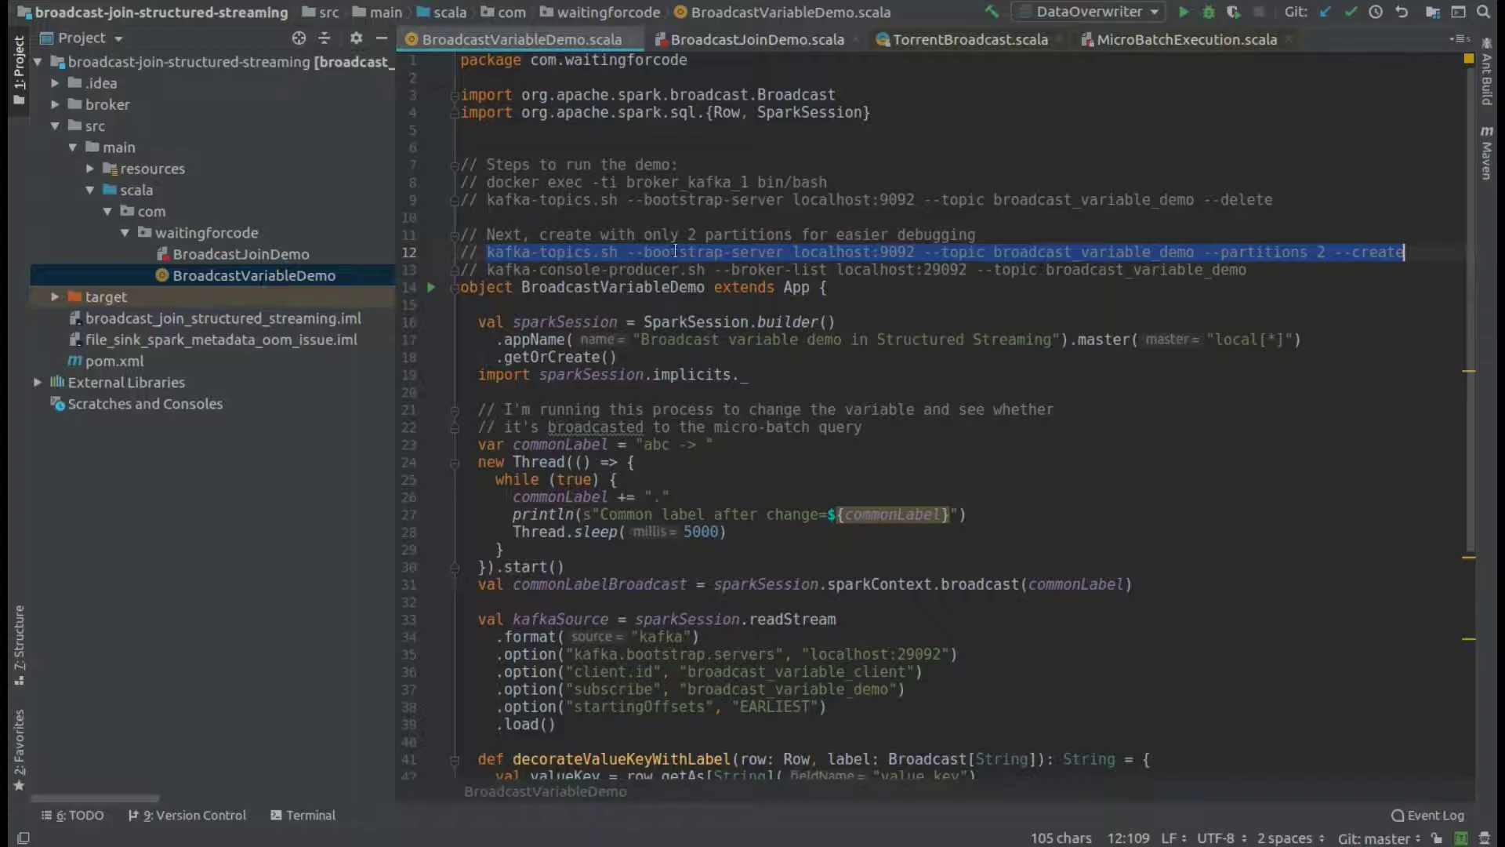
{"action": "double_click", "coordinate": [522, 270]}
{"action": "left_click", "coordinate": [1291, 272], "text": "shift"}
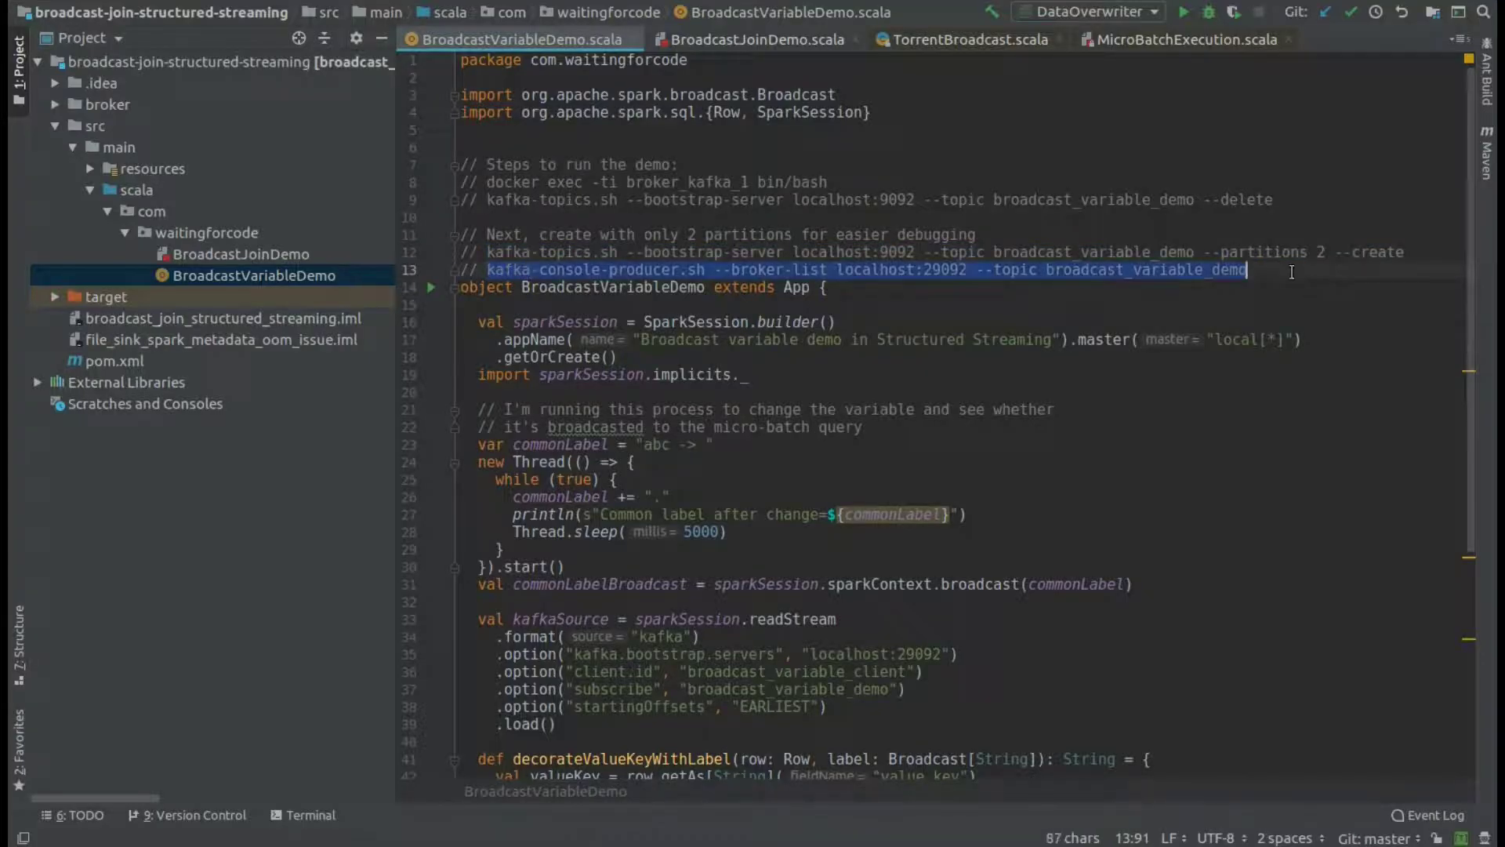
{"action": "key", "text": "ctrl+c"}
{"action": "key", "text": "alt+Tab"}
{"action": "key", "text": "ctrl+shift+v"}
{"action": "key", "text": "Return"}
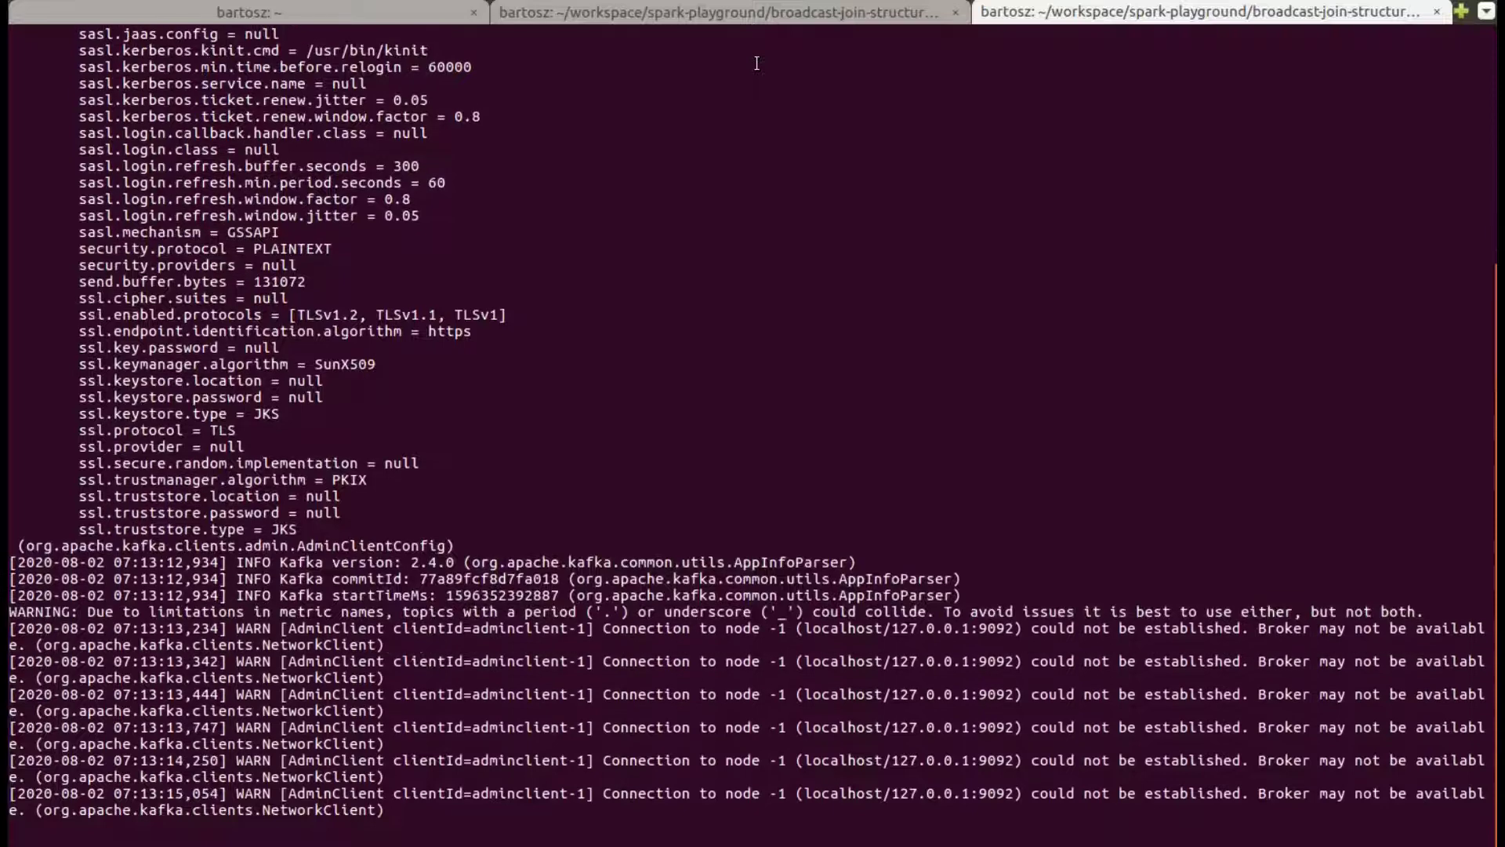
- Check the Kafka startup logs, re-run topic creation, and start the producer on localhost:29092
{"action": "left_click", "coordinate": [765, 10]}
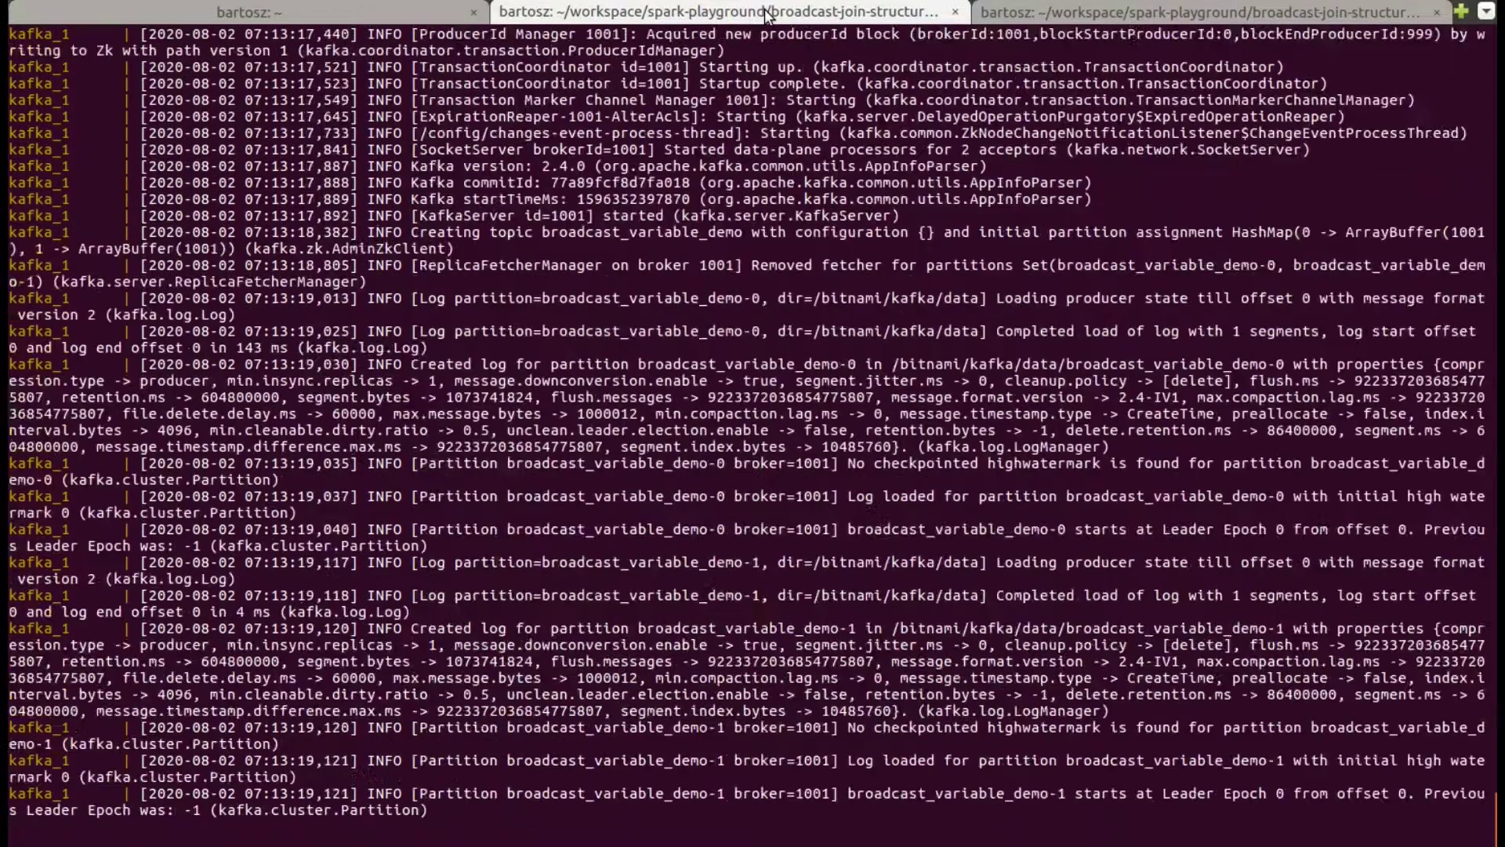
{"action": "key", "text": "ctrl+Page_Down"}
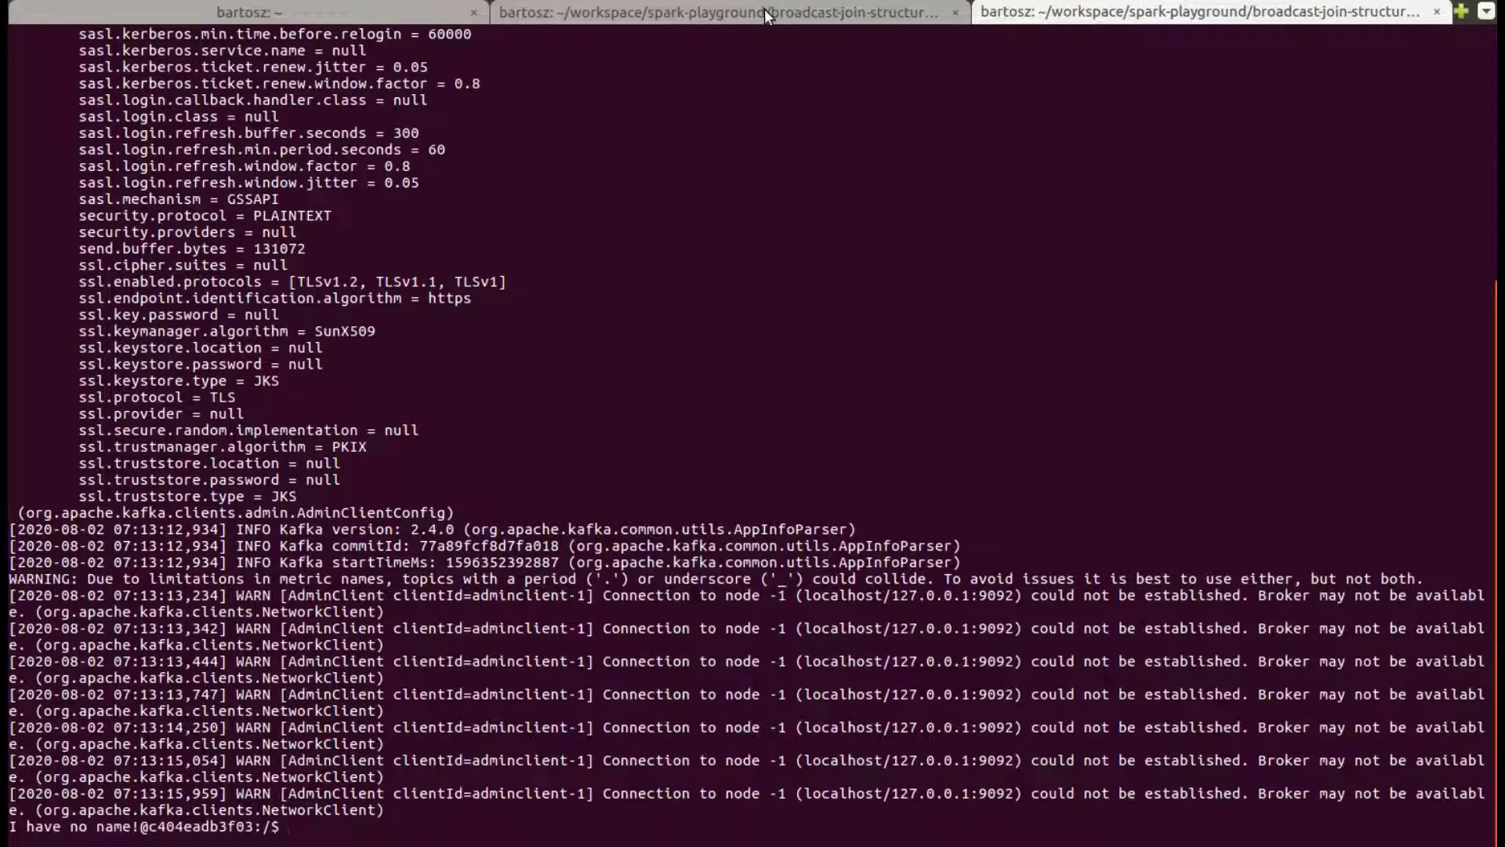
{"action": "type", "text": "kafka-topics.sh --bootstrap-server localhost:9092 --topic broadcast_variable_demo --partitions 2 --create"}
{"action": "key", "text": "Return"}
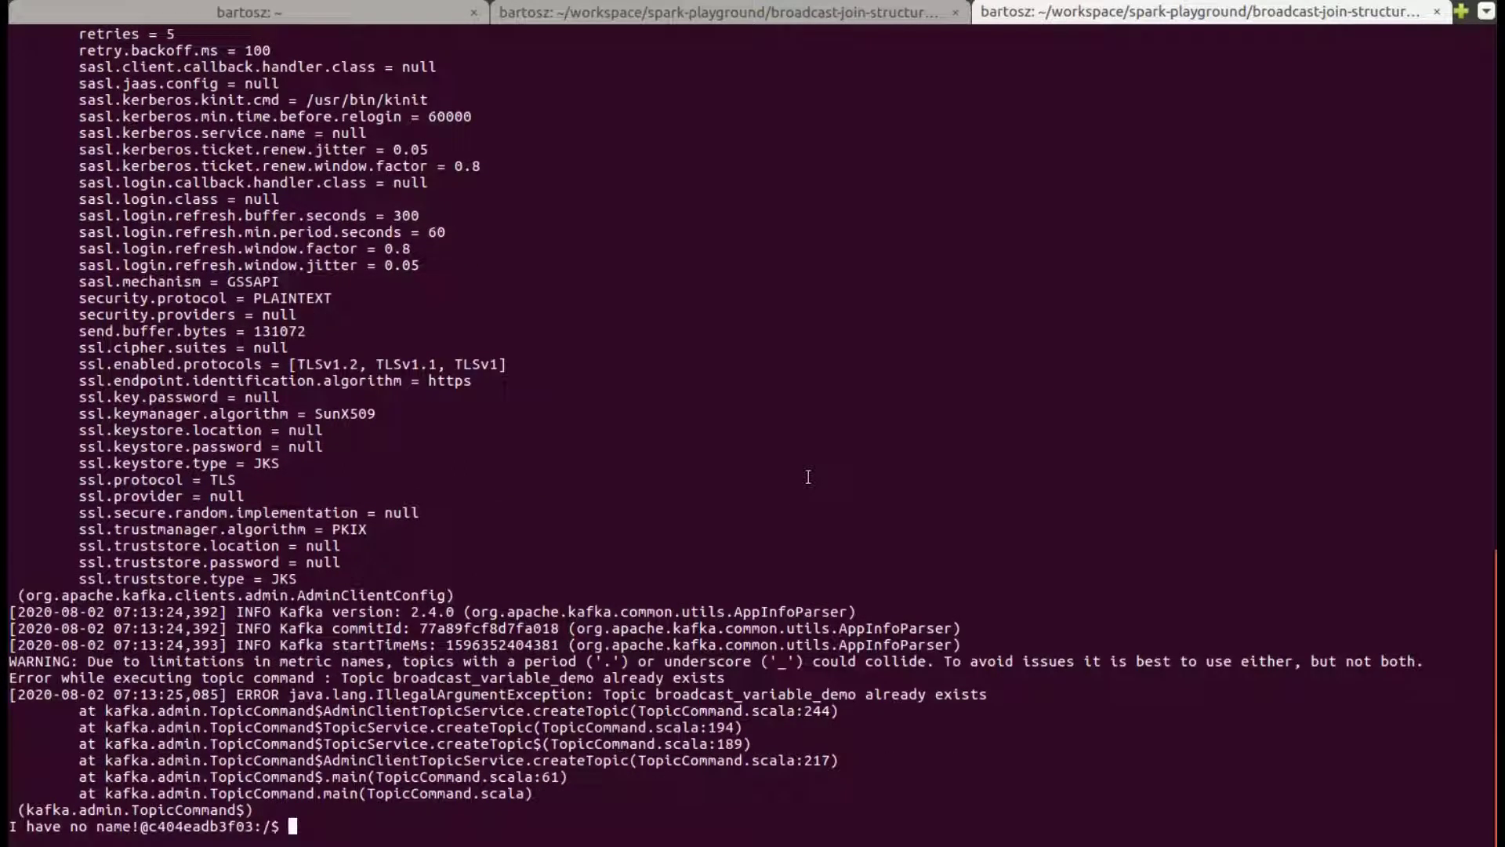
{"action": "type", "text": "kafka-console-producer.sh --broker-list localhost:29092 --topic broadcast_variable_demo"}
{"action": "key", "text": "Return"}
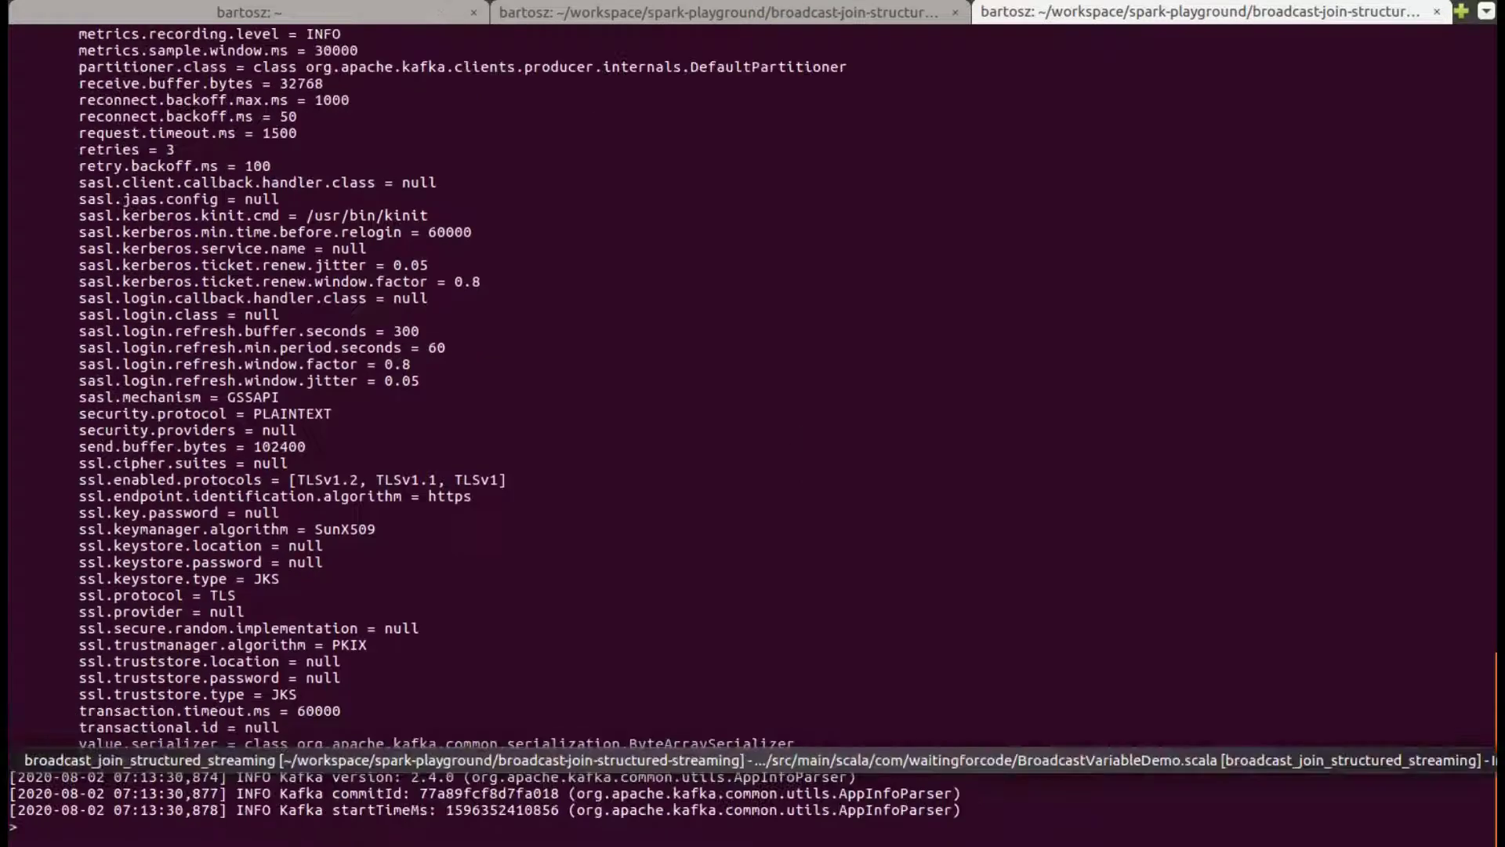
{"action": "key", "text": "alt+Tab"}
{"action": "scroll", "coordinate": [727, 321], "scroll_direction": "down", "scroll_amount": 2}
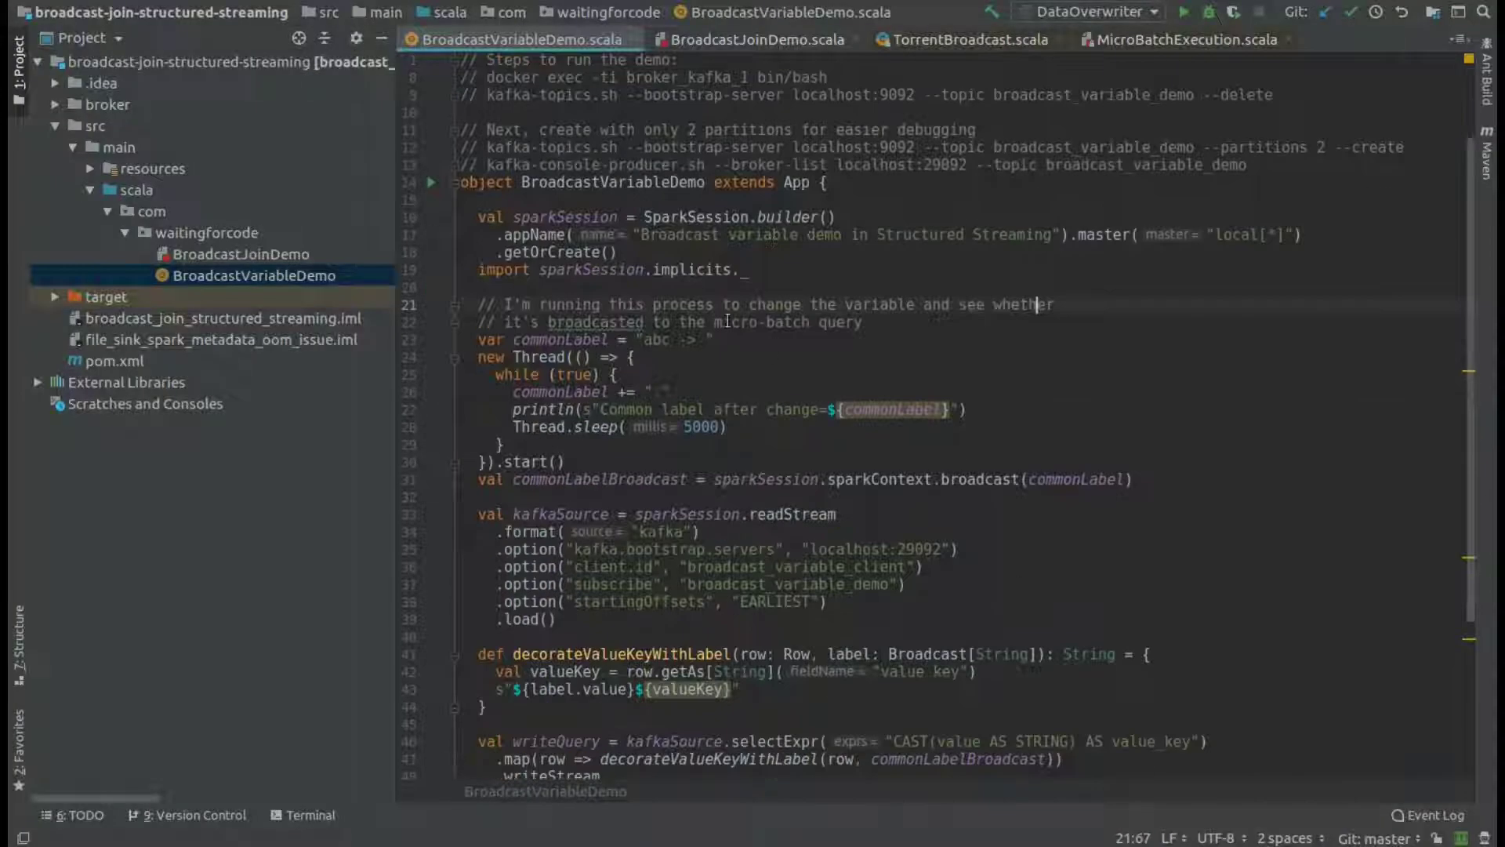
{"action": "scroll", "coordinate": [753, 340], "scroll_direction": "down", "scroll_amount": 3}
{"action": "scroll", "coordinate": [753, 339], "scroll_direction": "down", "scroll_amount": 1}
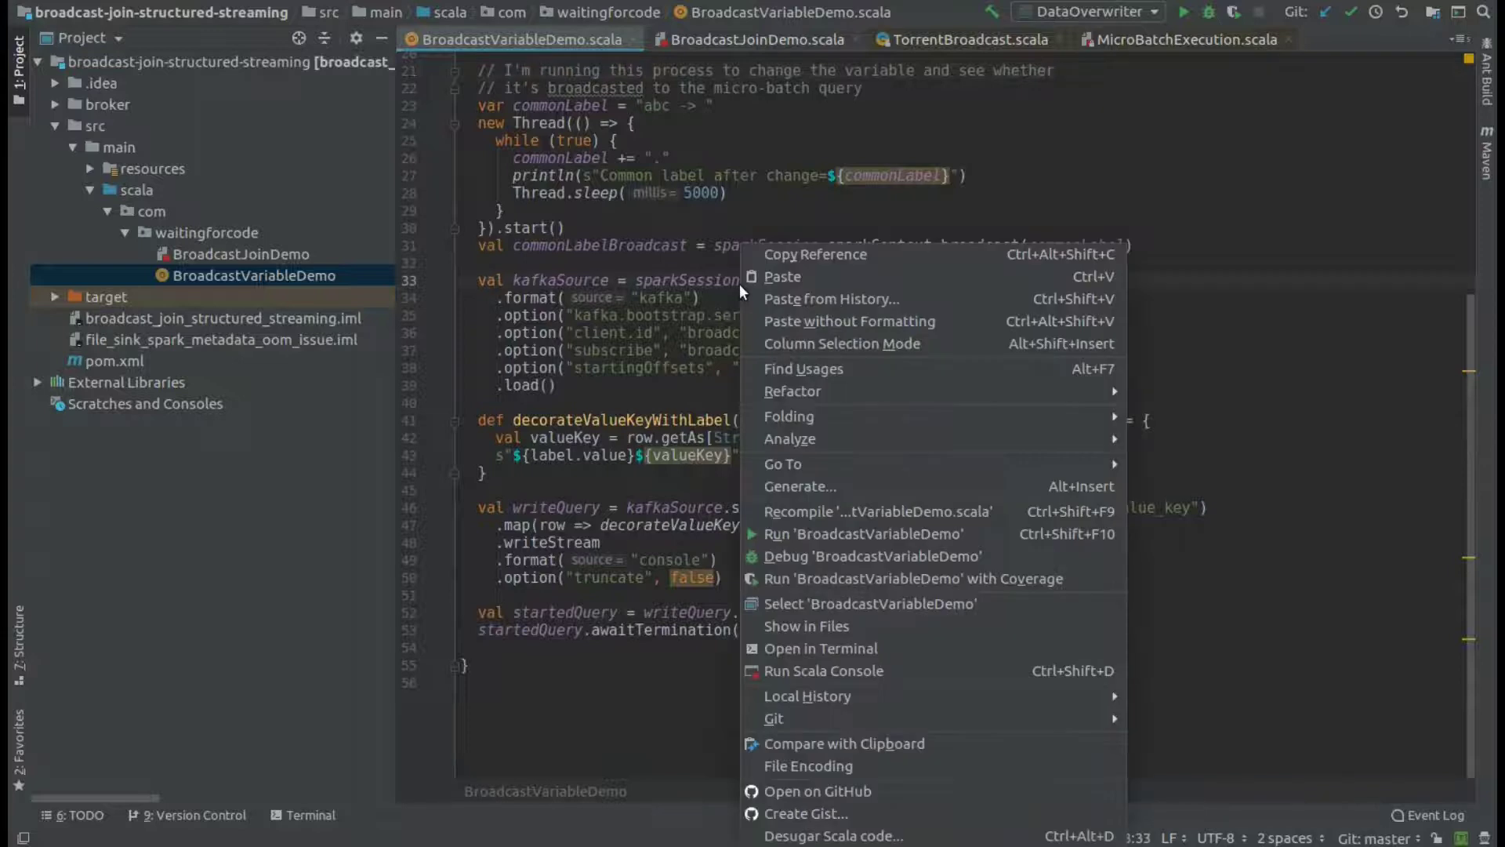
- Debug BroadcastVariableDemo from the editor, check the Debugger and Console views, and review all breakpoints
{"action": "right_click", "coordinate": [739, 242]}
{"action": "left_click", "coordinate": [908, 550]}
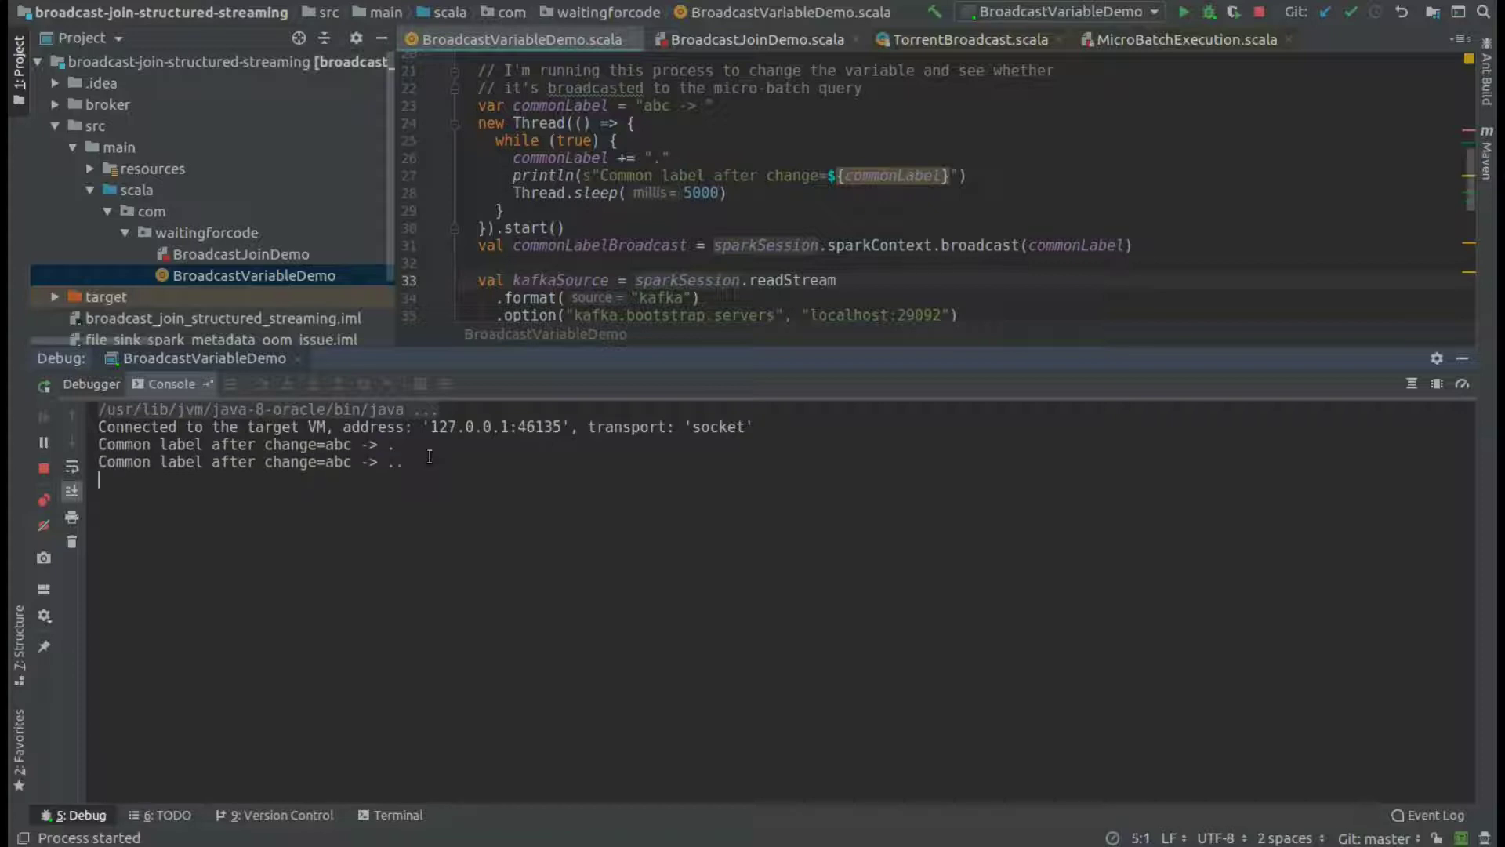
{"action": "left_click", "coordinate": [94, 388]}
{"action": "left_click", "coordinate": [178, 384]}
{"action": "left_click", "coordinate": [43, 505]}
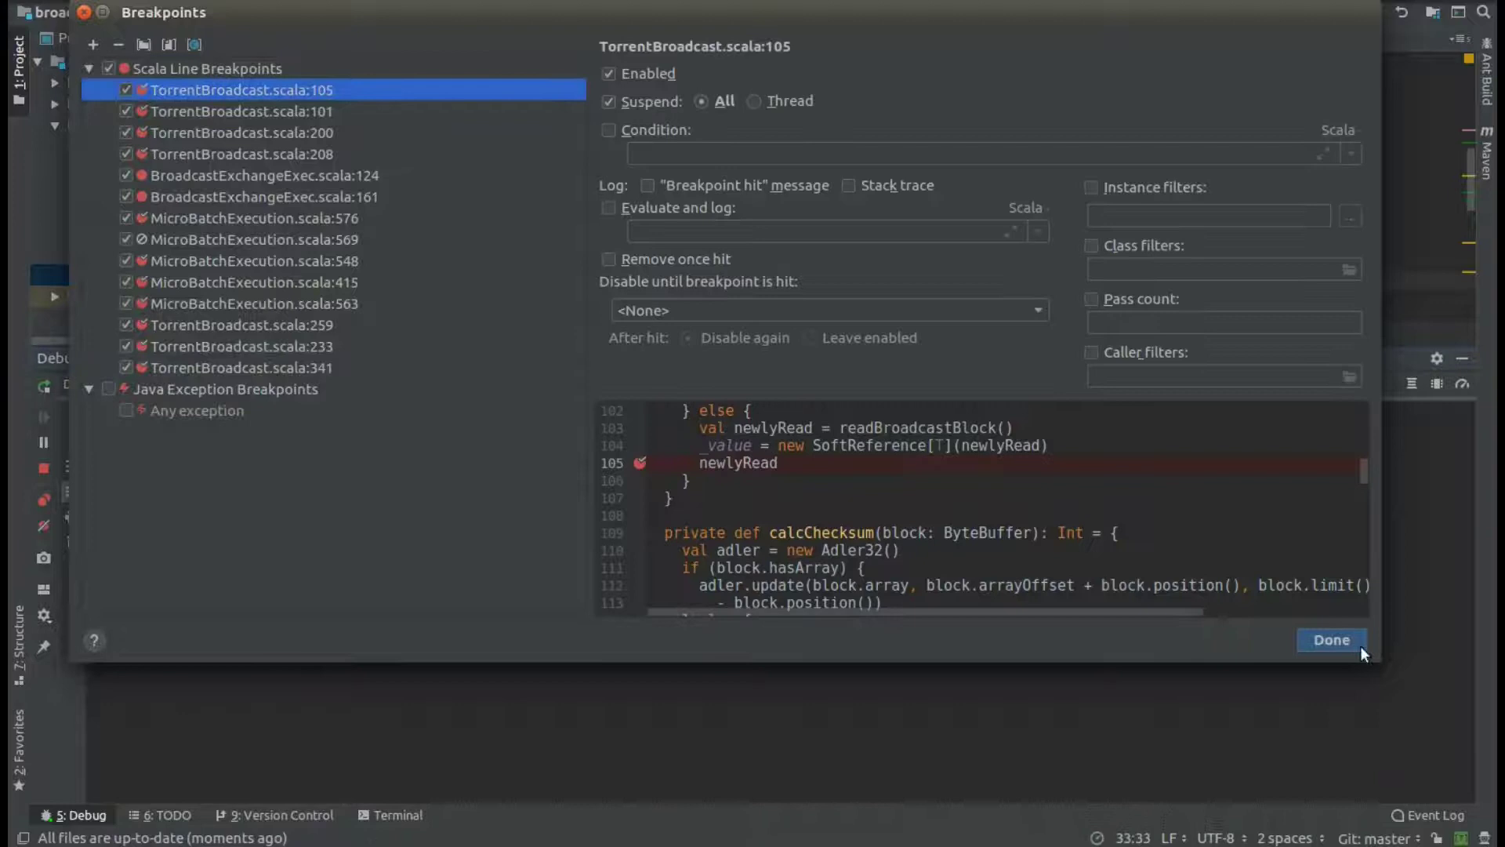
{"action": "left_click", "coordinate": [1359, 645]}
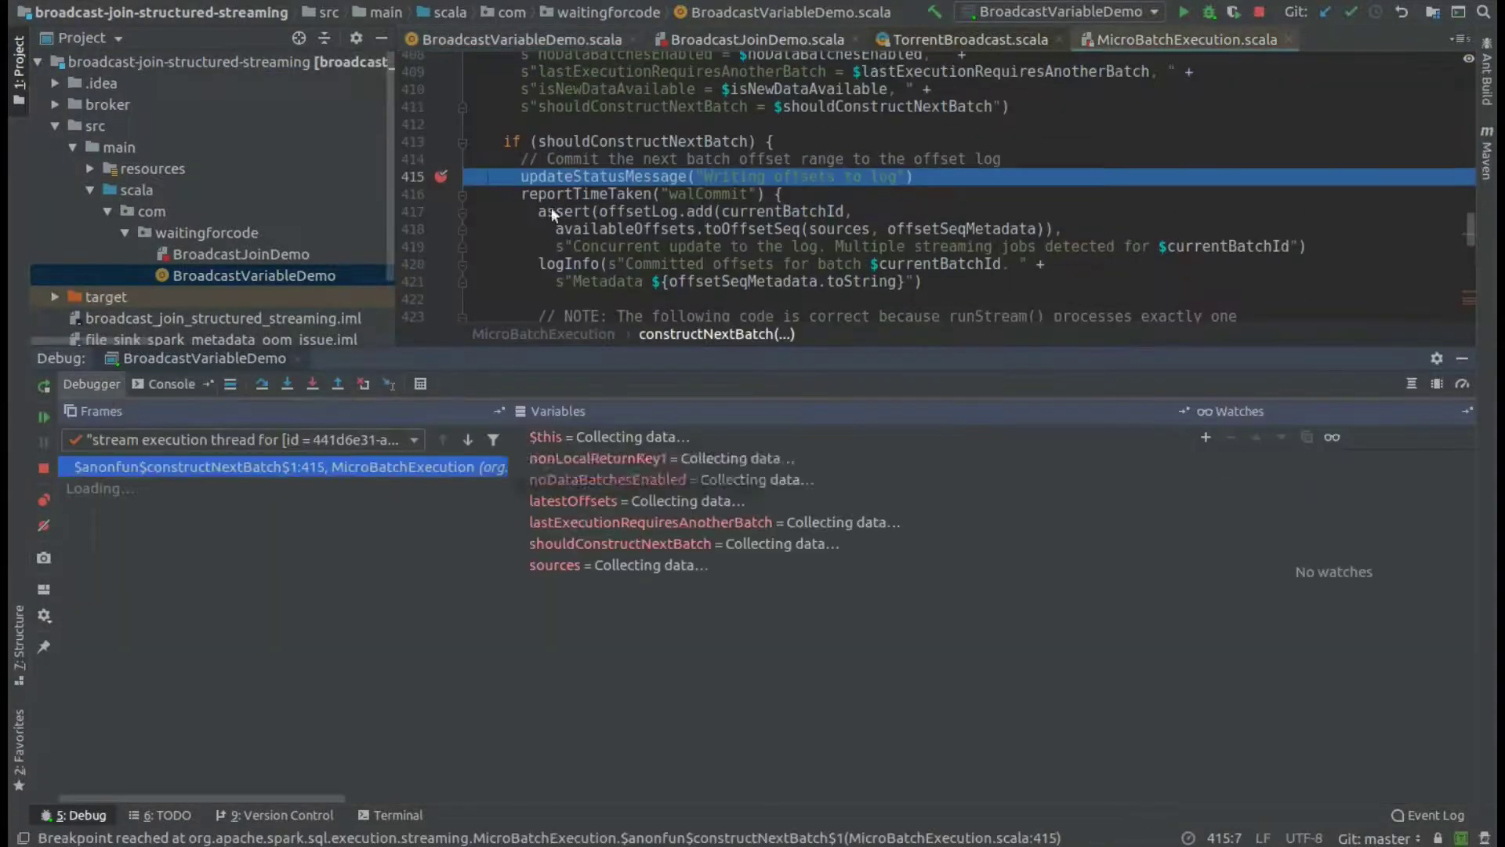
- Resume past the breakpoints at lines 415, 548, 563 and 576, checking the console output
{"action": "left_click", "coordinate": [46, 416]}
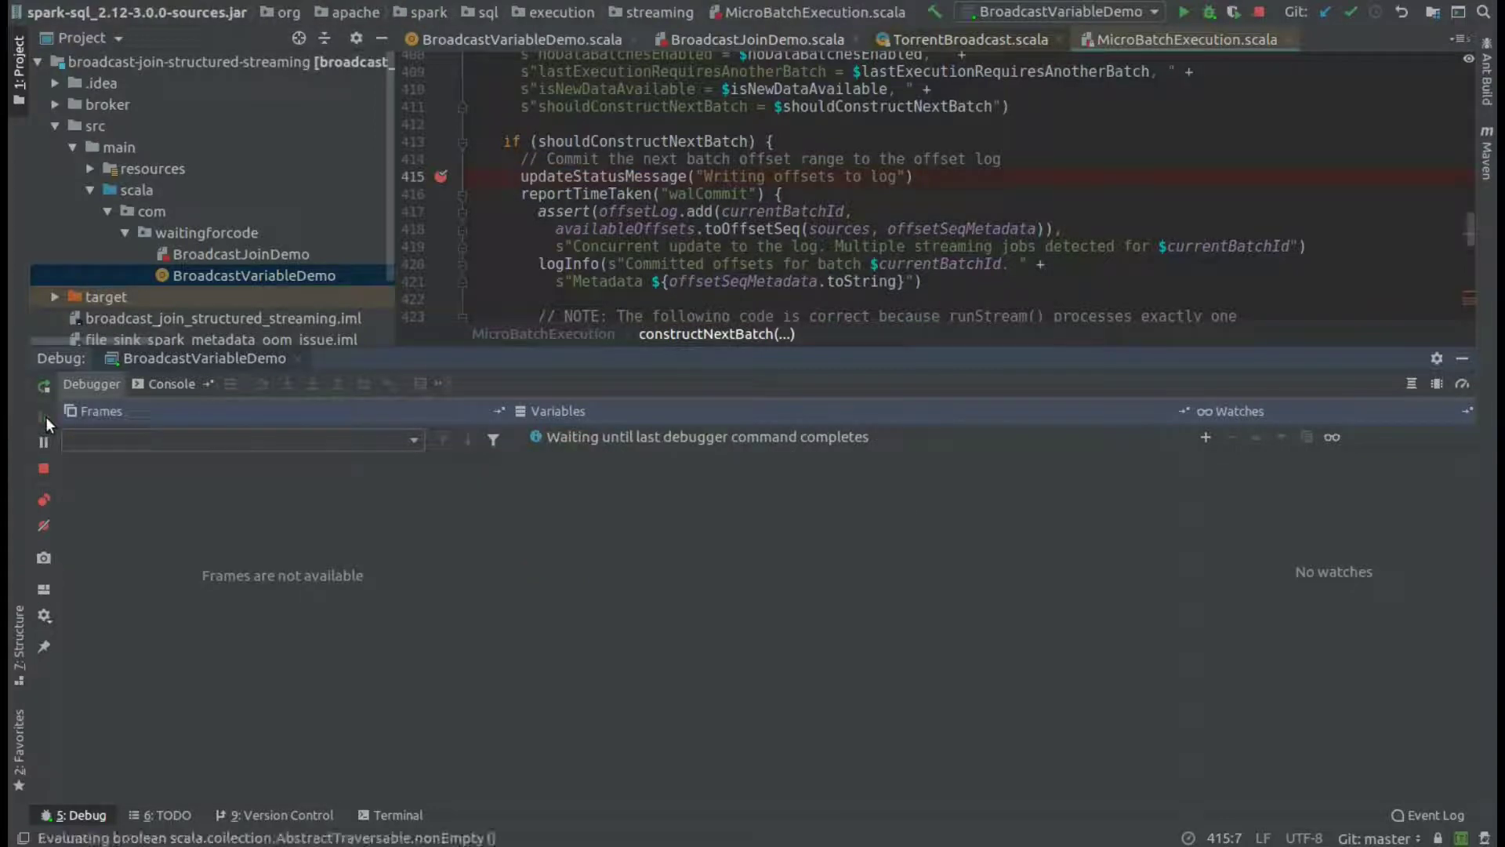
{"action": "left_click", "coordinate": [142, 385]}
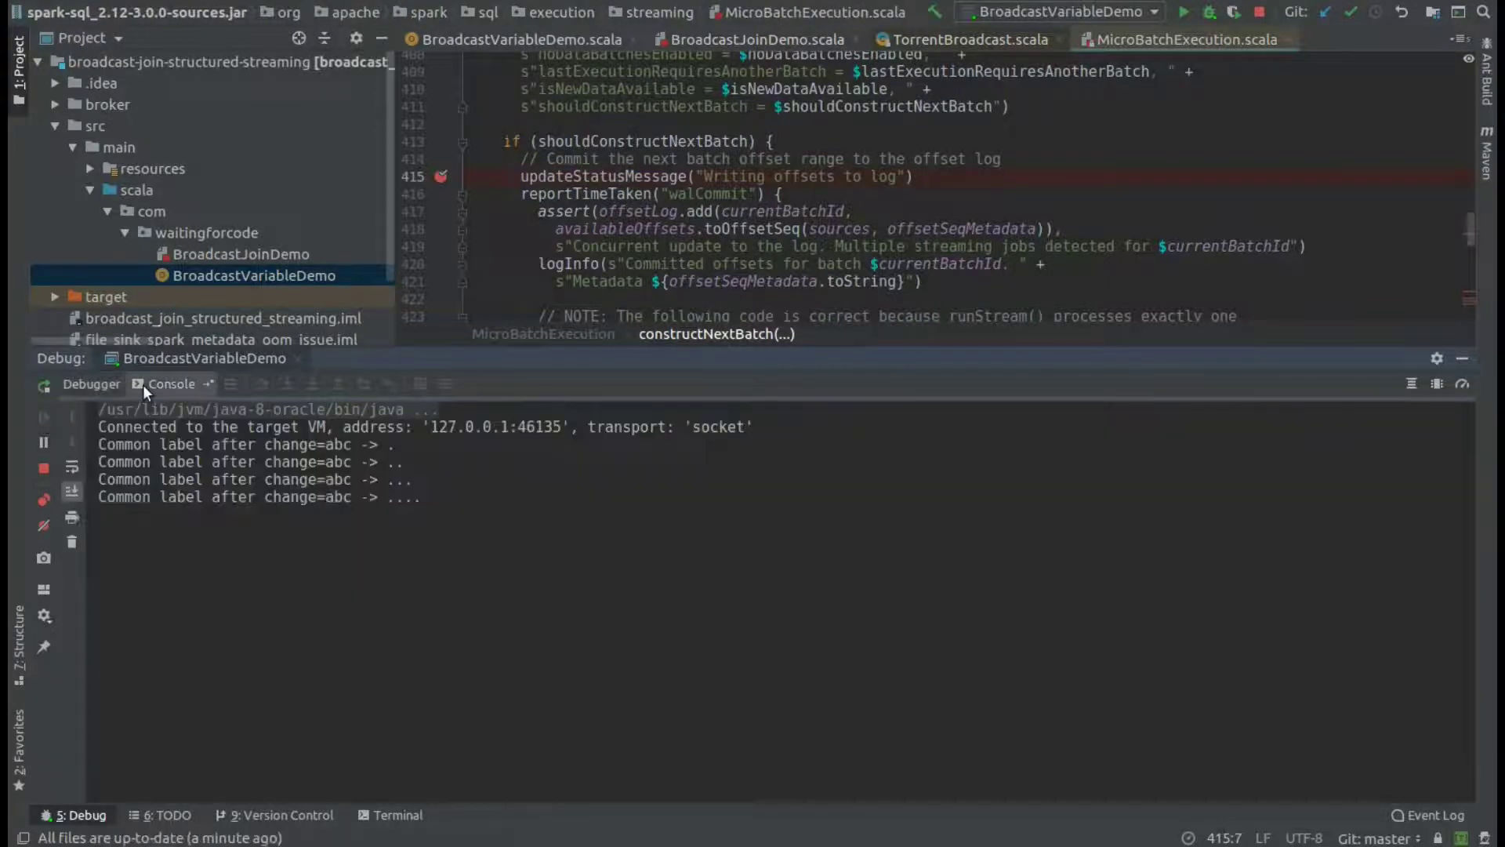
{"action": "left_click", "coordinate": [84, 386]}
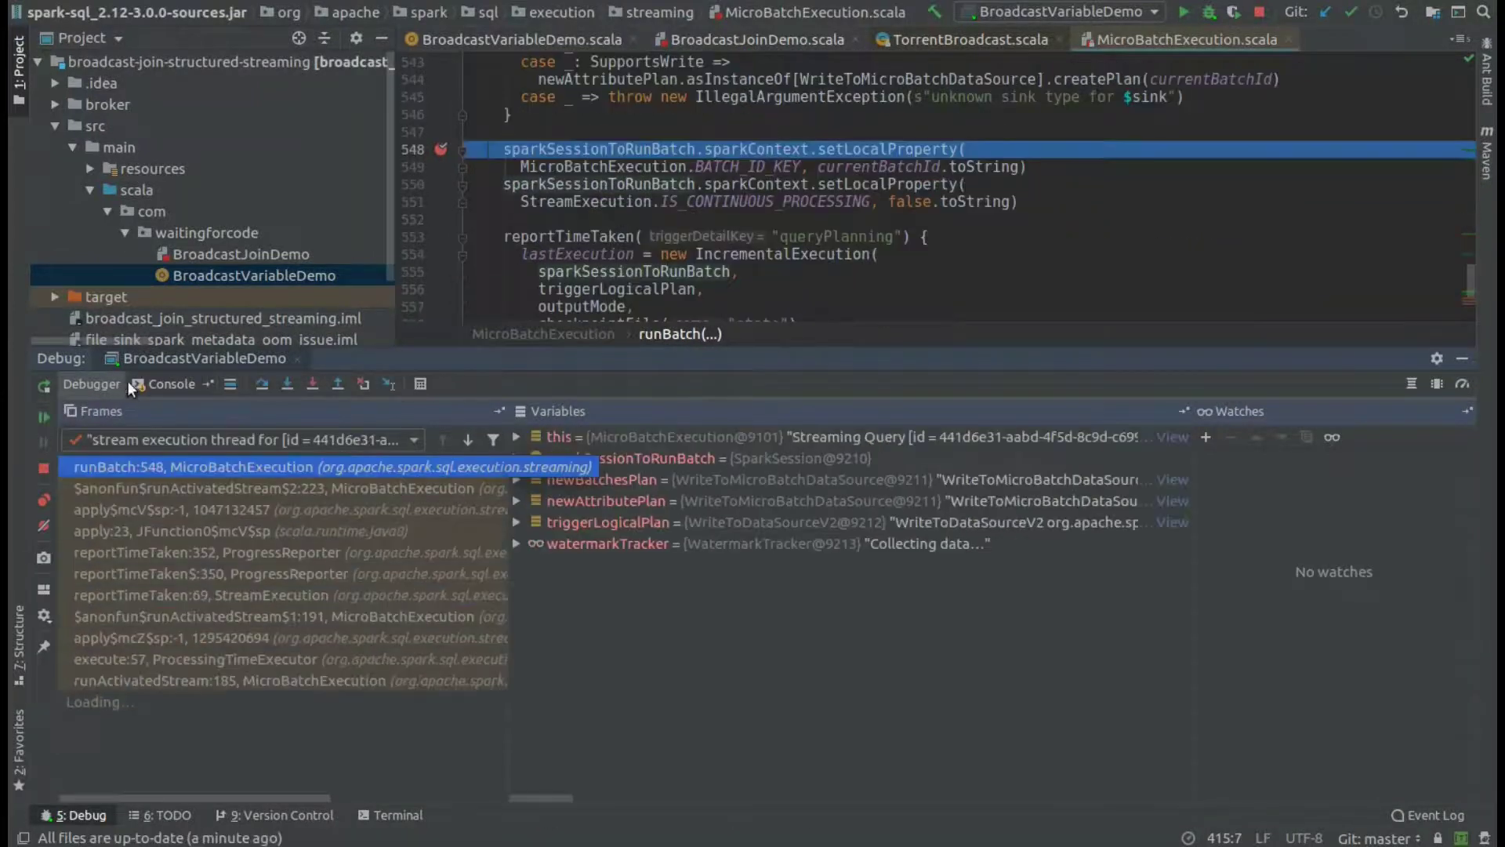
{"action": "left_click", "coordinate": [47, 415]}
{"action": "left_click", "coordinate": [165, 385]}
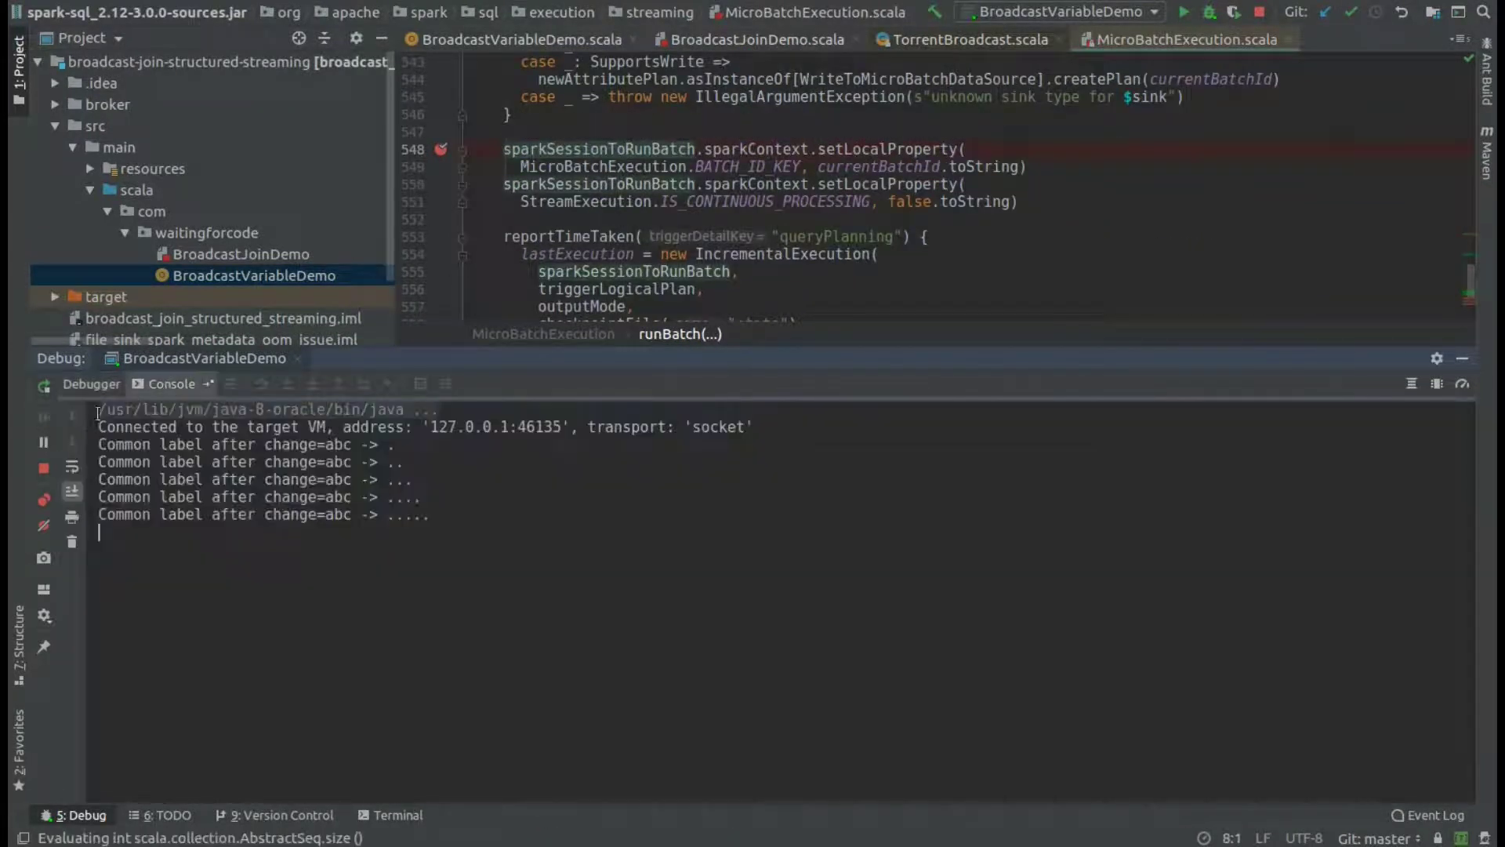
{"action": "left_click", "coordinate": [37, 410]}
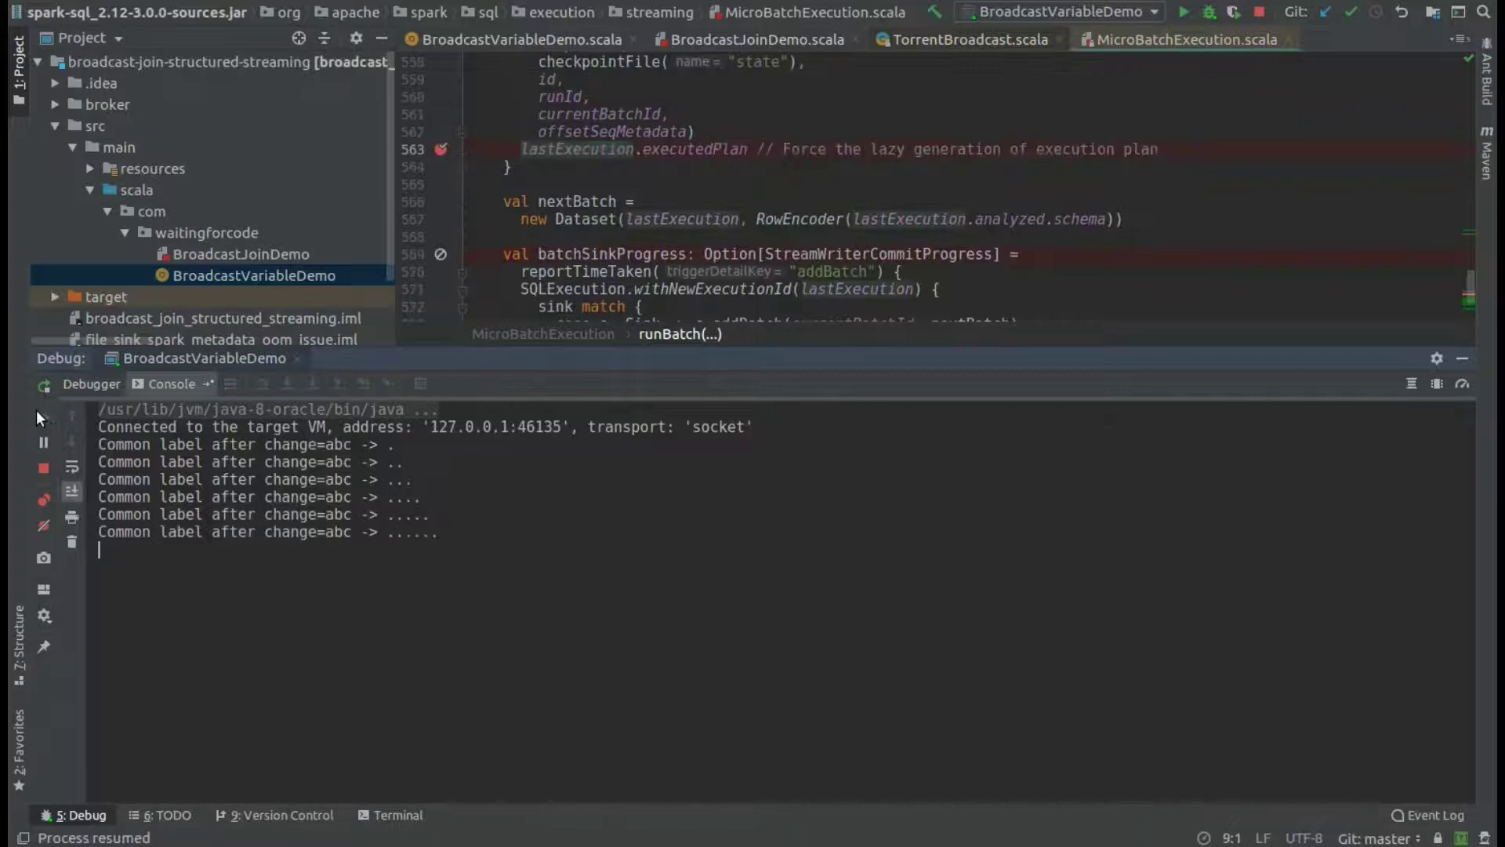
{"action": "left_click", "coordinate": [37, 410]}
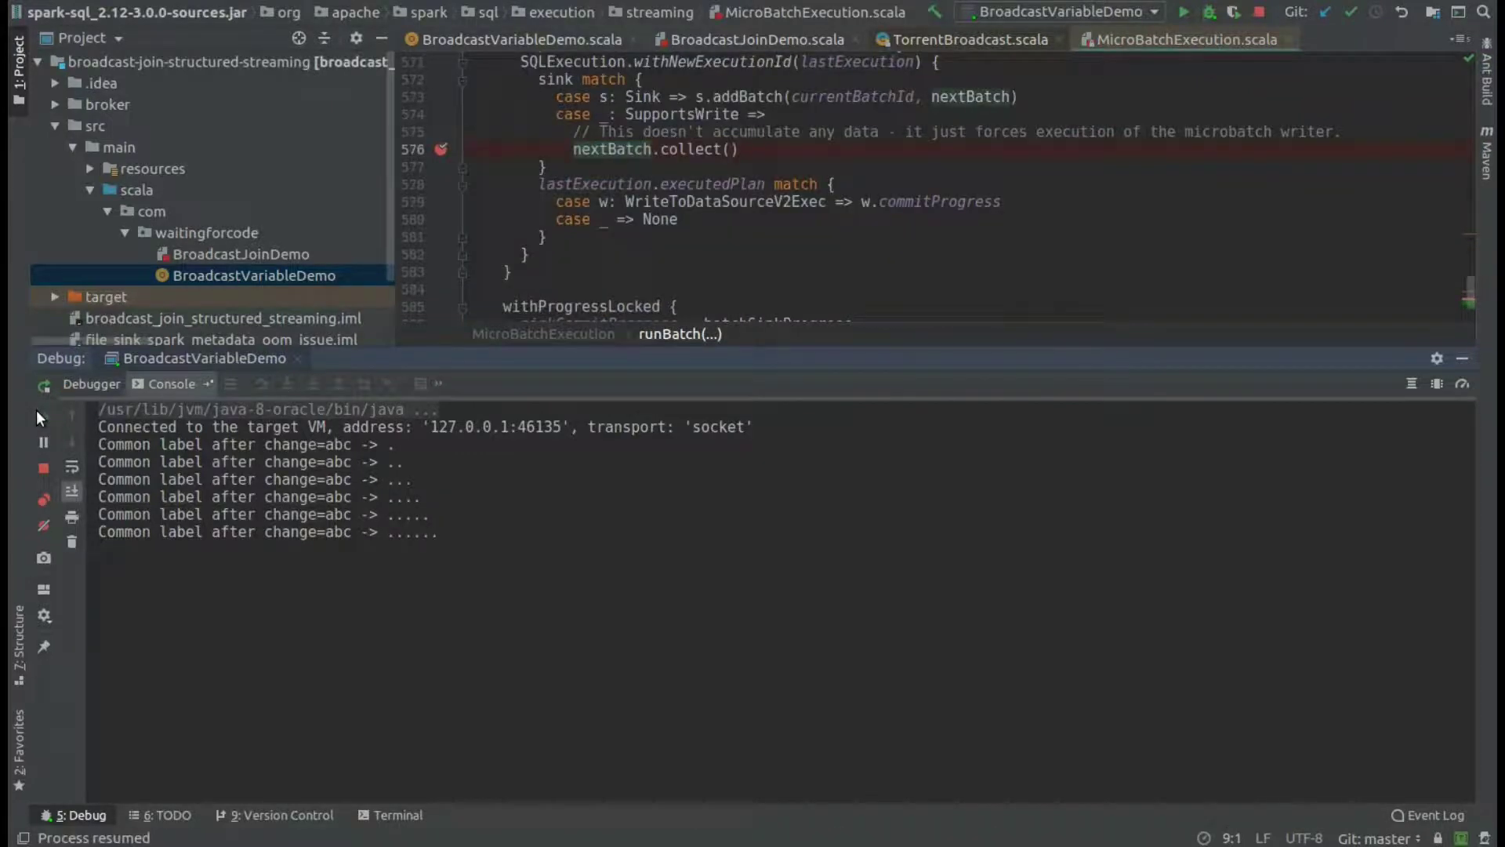
- Inspect frames at TorrentBroadcast line 233, then resume past line 105
{"action": "left_click", "coordinate": [96, 382]}
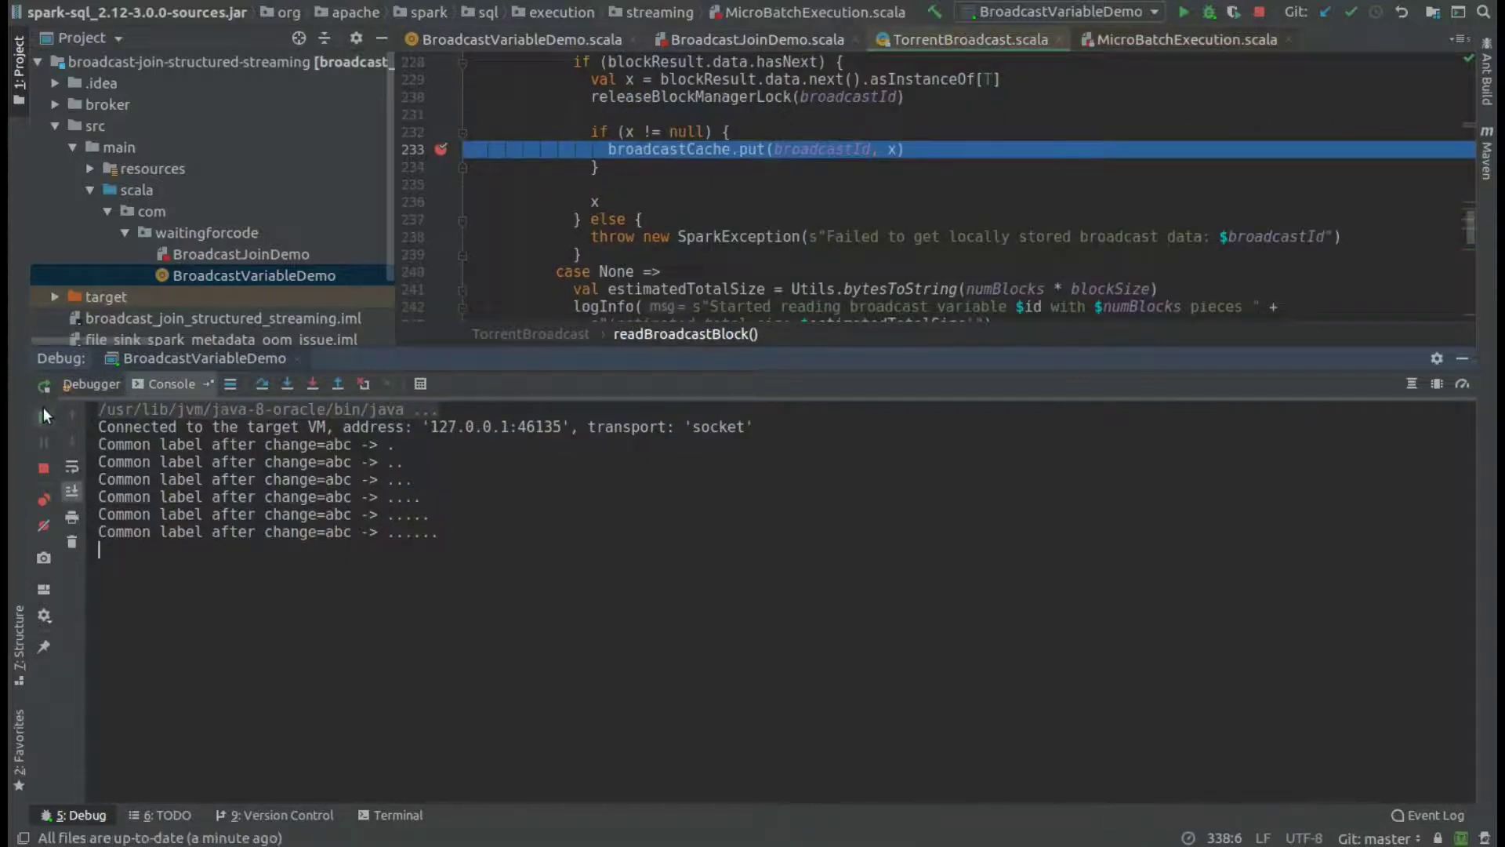
{"action": "left_click", "coordinate": [77, 387]}
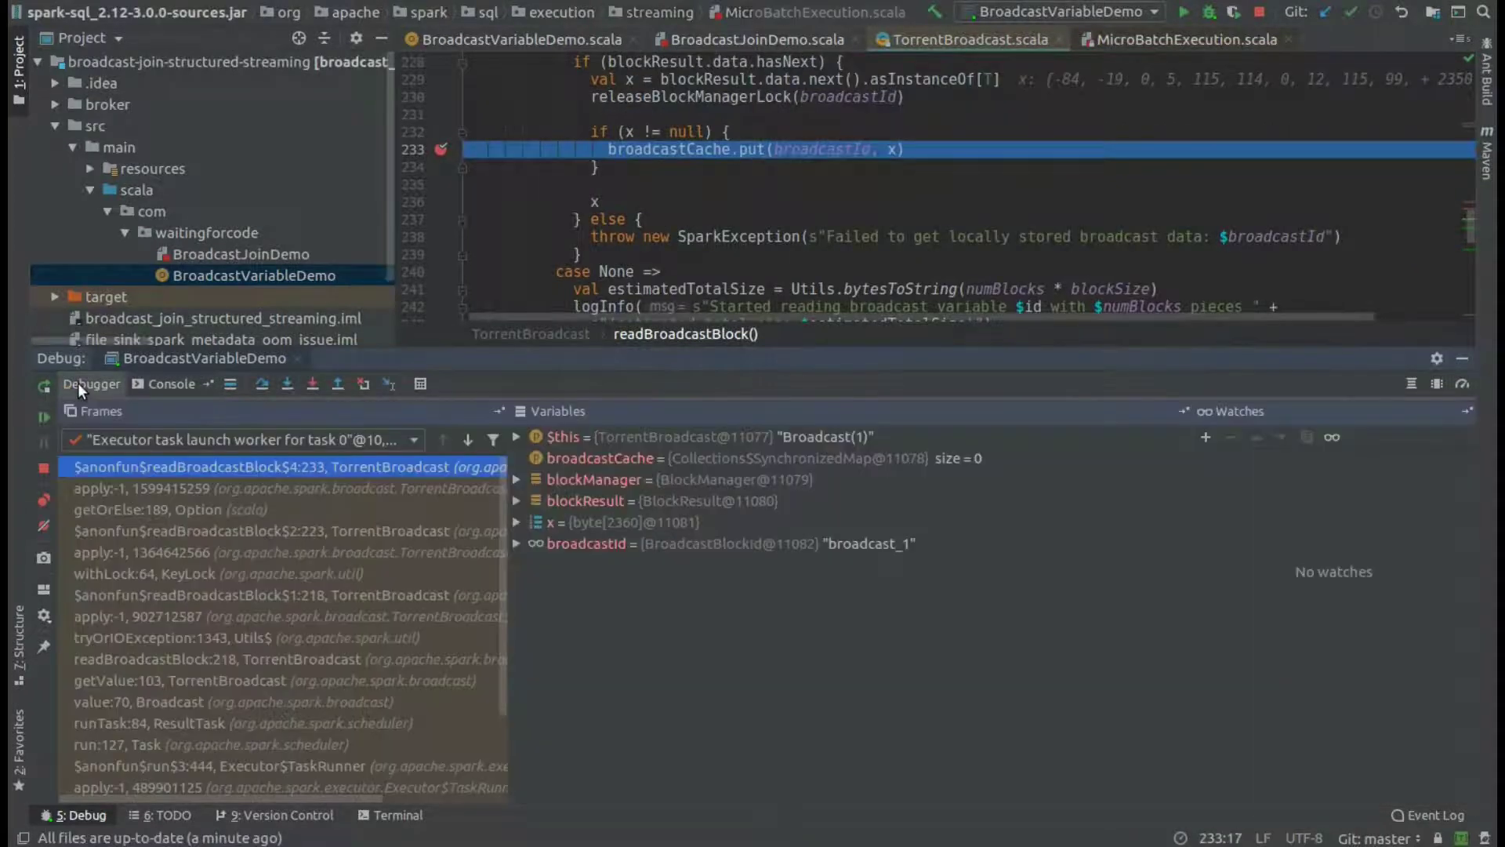
{"action": "left_click", "coordinate": [44, 418]}
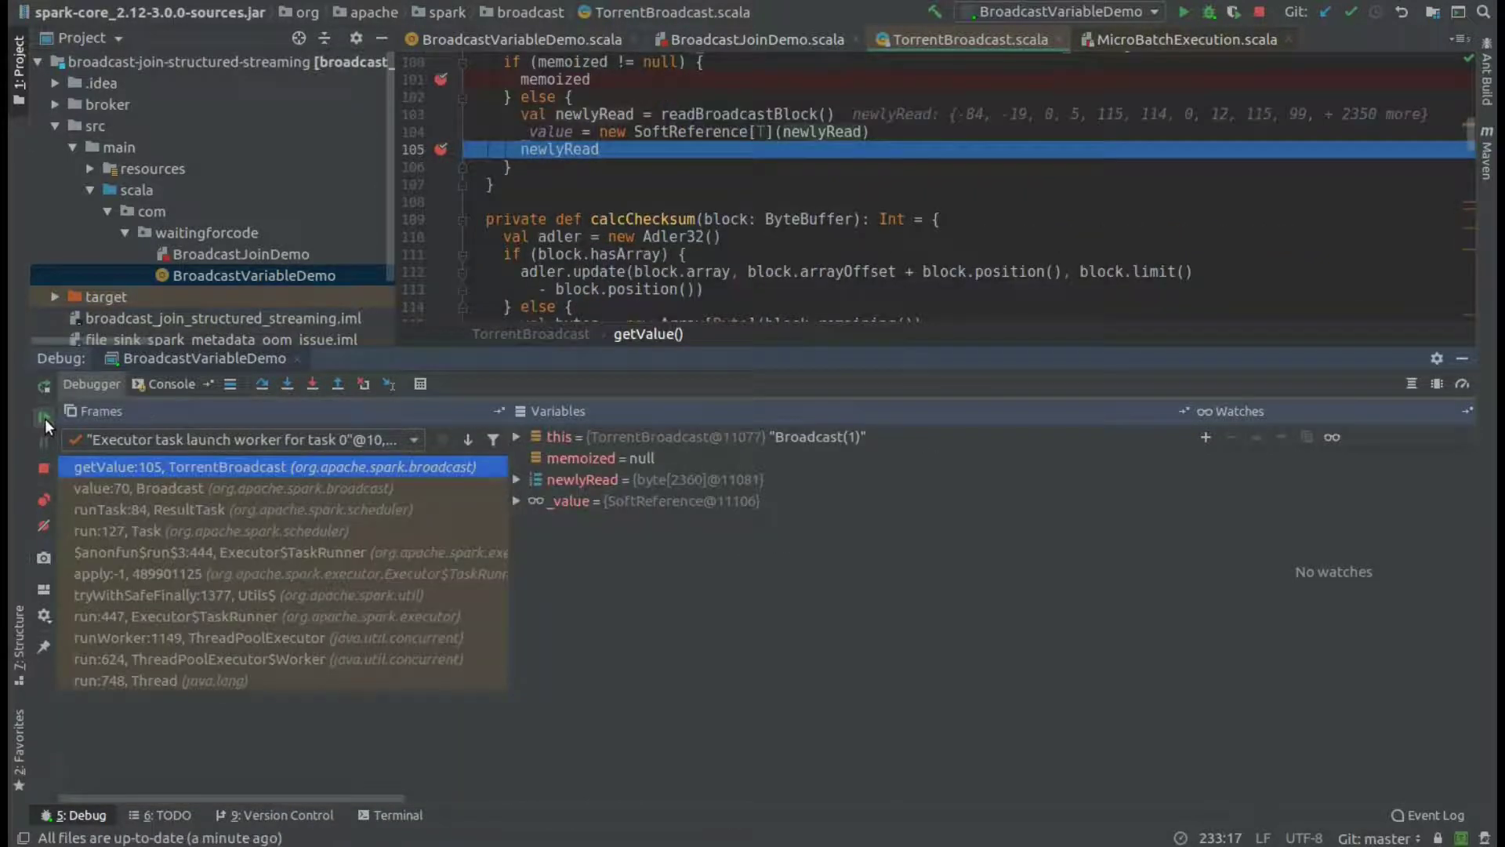
{"action": "left_click", "coordinate": [45, 419]}
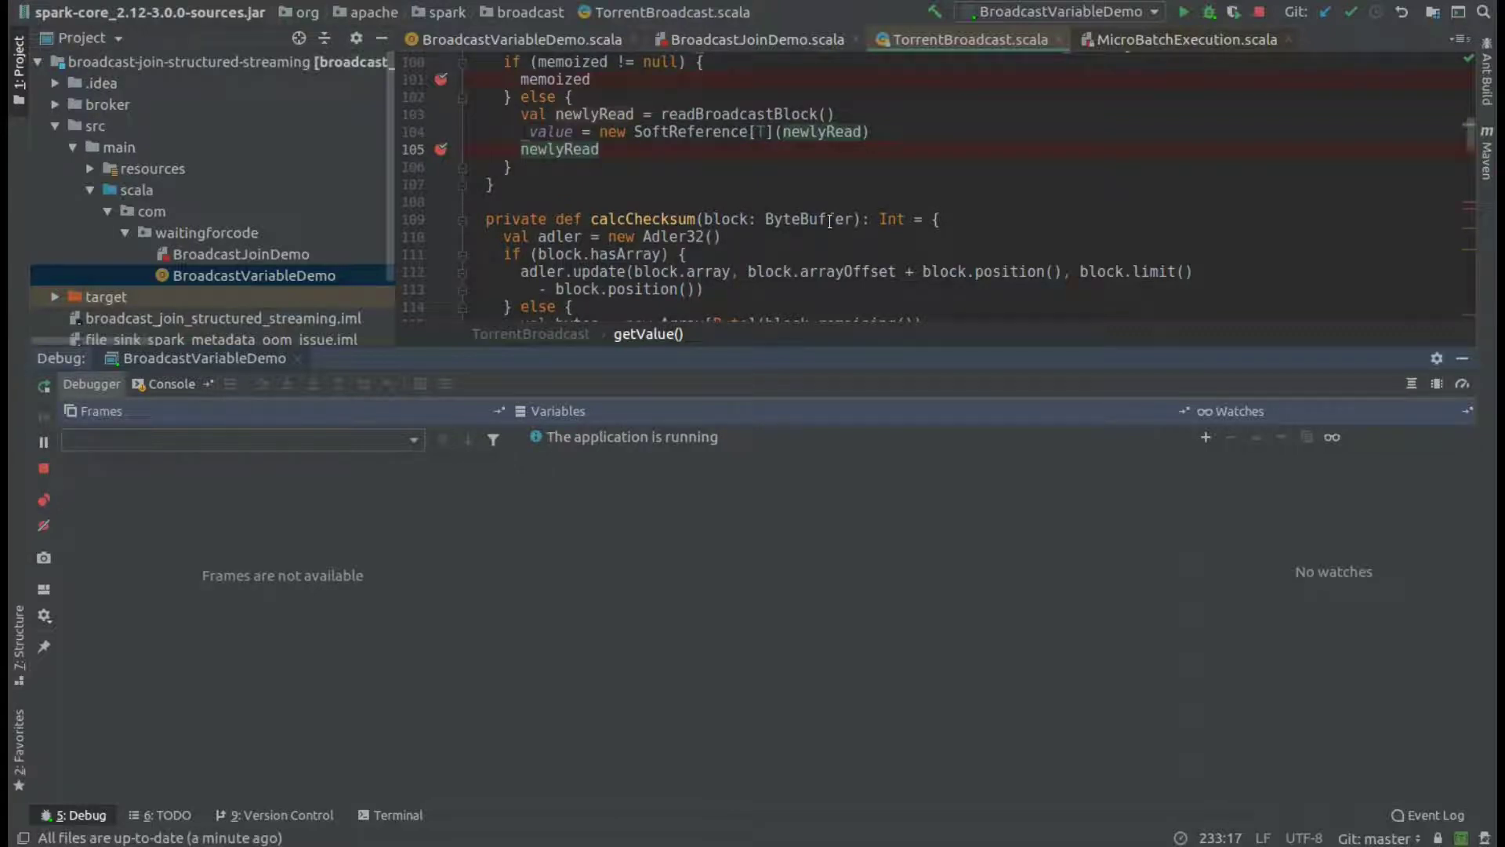
{"action": "scroll", "coordinate": [831, 220], "scroll_direction": "down", "scroll_amount": 5}
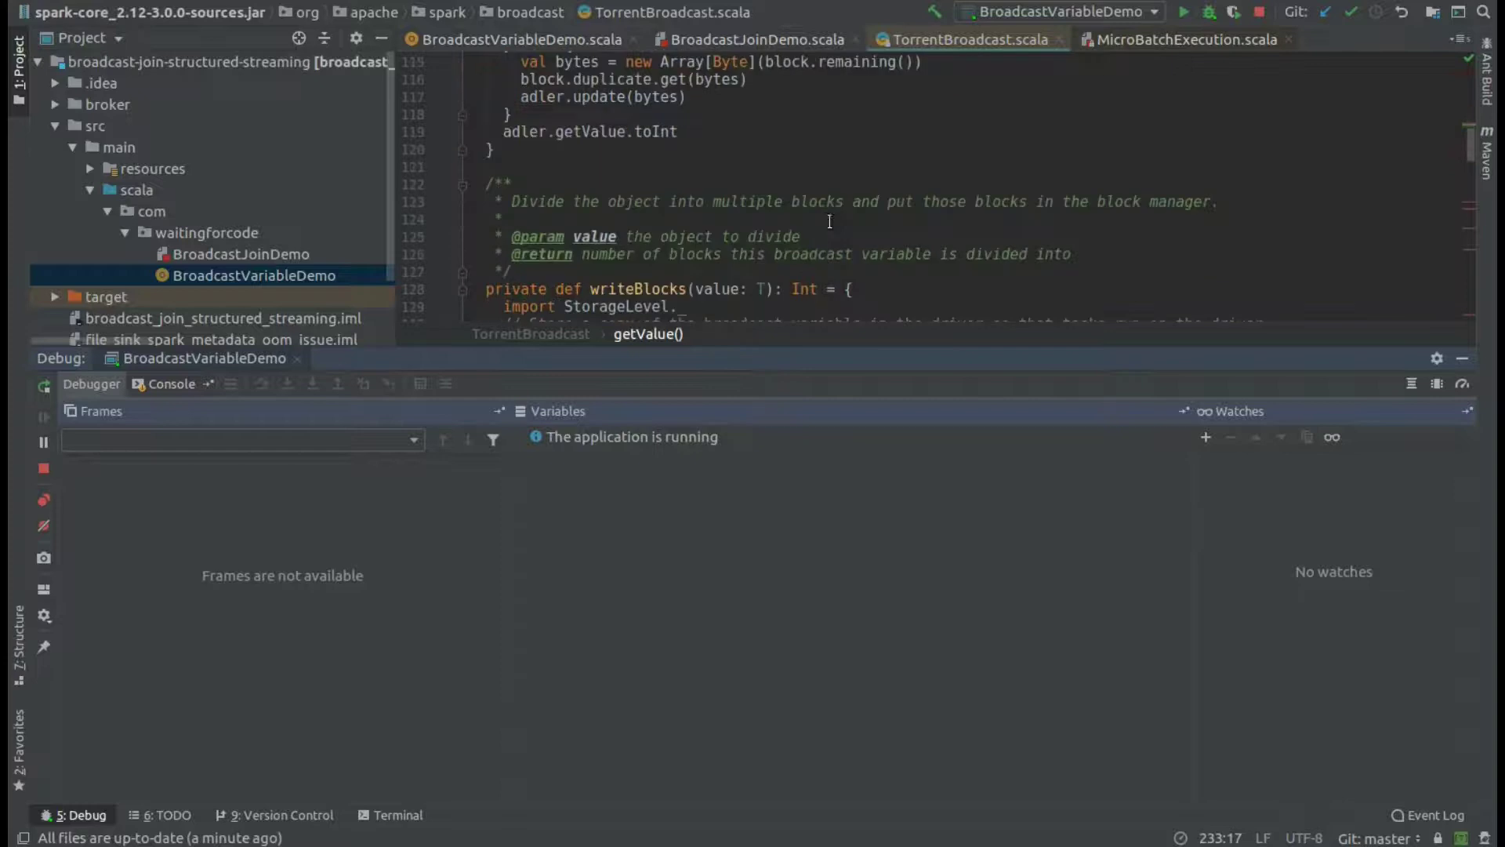
{"action": "scroll", "coordinate": [830, 220], "scroll_direction": "down", "scroll_amount": 8}
{"action": "scroll", "coordinate": [828, 221], "scroll_direction": "down", "scroll_amount": 2}
{"action": "scroll", "coordinate": [821, 223], "scroll_direction": "up", "scroll_amount": 5}
{"action": "scroll", "coordinate": [821, 223], "scroll_direction": "up", "scroll_amount": 6}
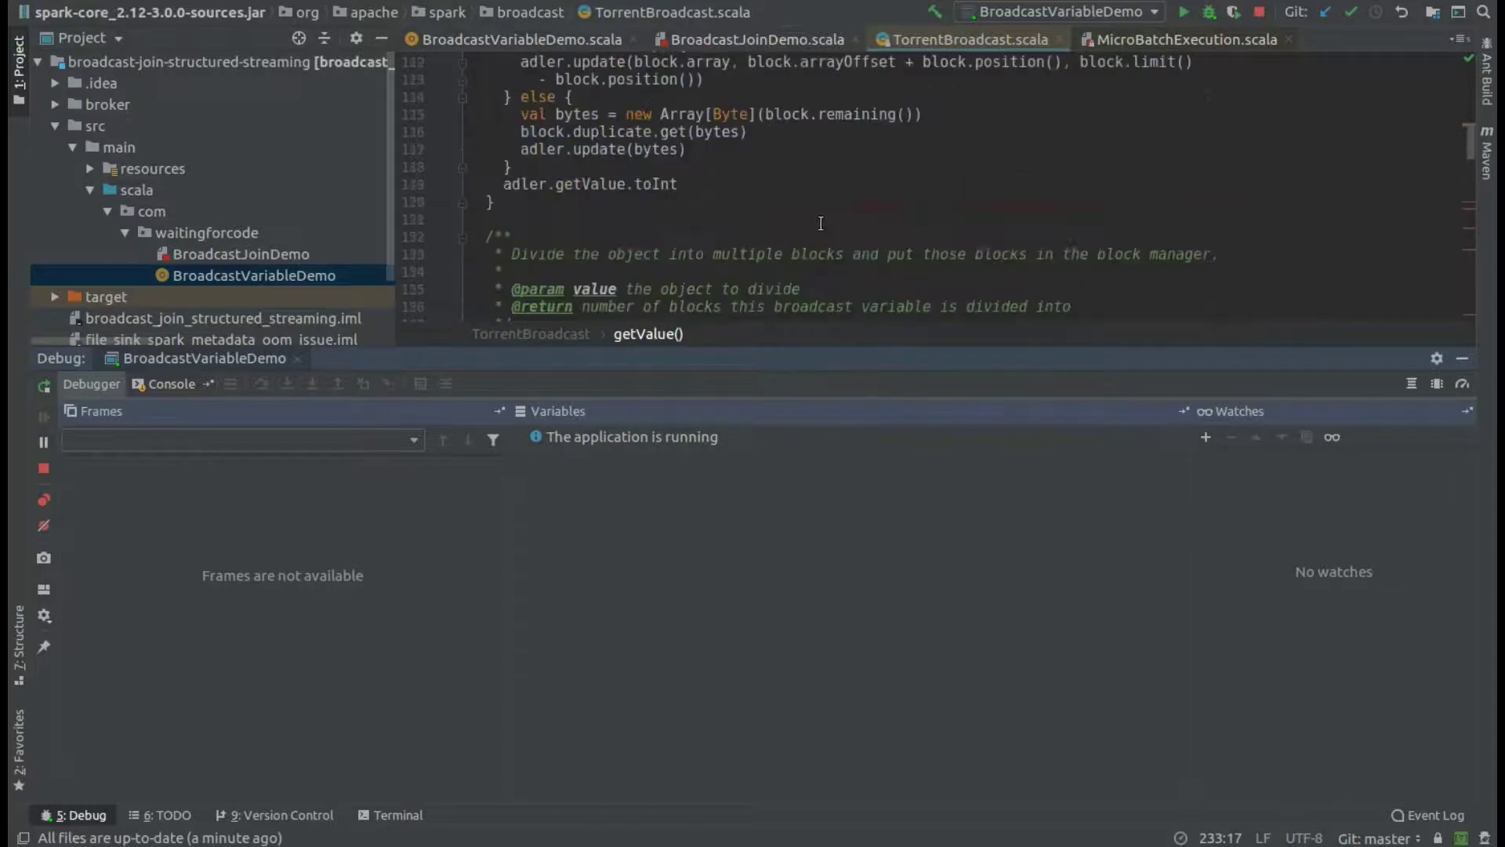
{"action": "scroll", "coordinate": [821, 225], "scroll_direction": "up", "scroll_amount": 5}
- Inspect the unpersist call's id, check the console, and send 2 to the Kafka topic
{"action": "left_click", "coordinate": [164, 383]}
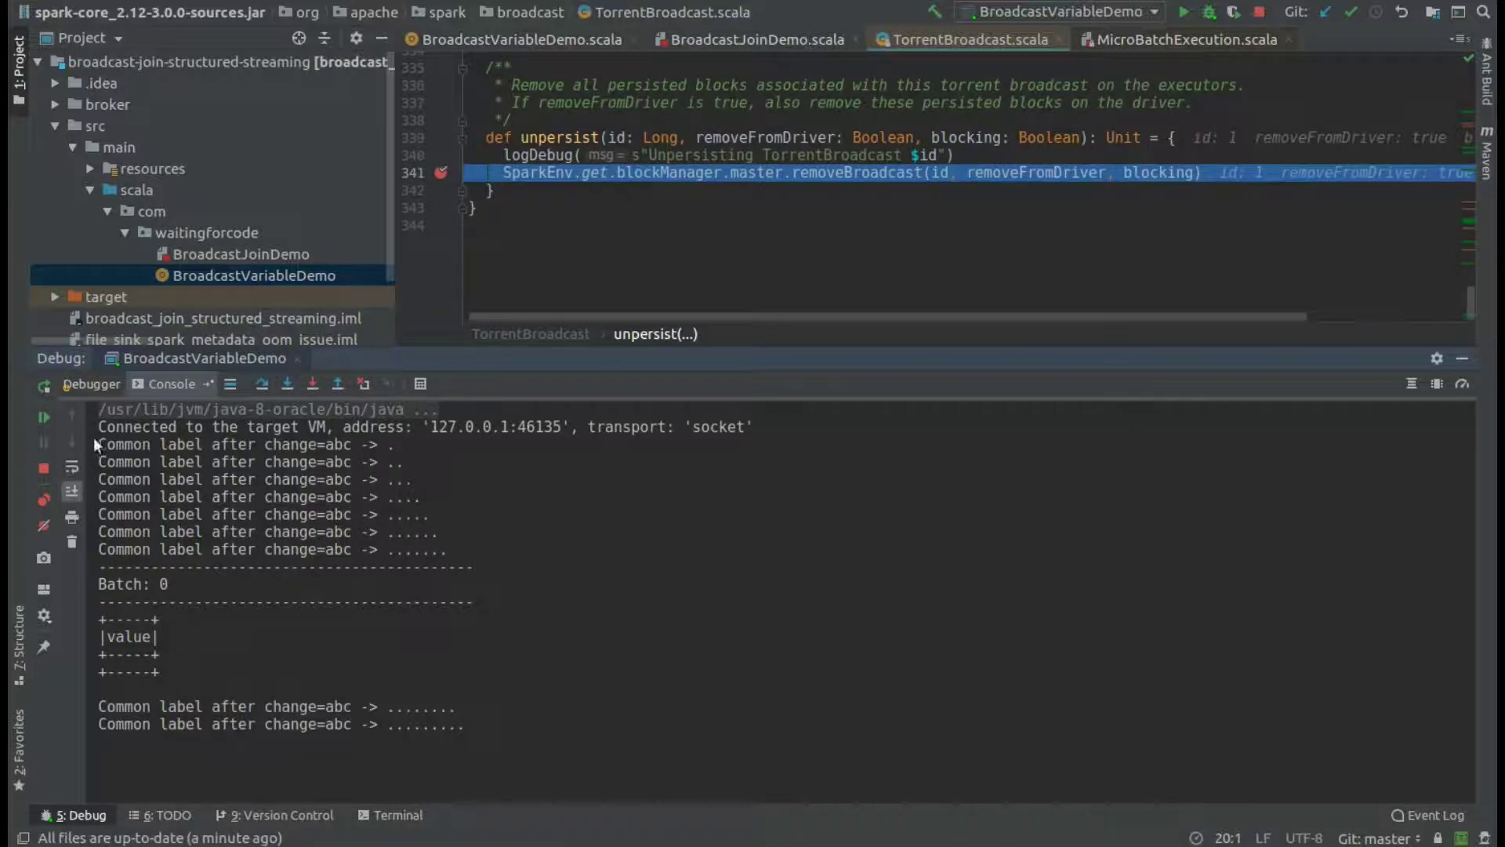
{"action": "left_click", "coordinate": [91, 387]}
{"action": "left_click", "coordinate": [635, 460]}
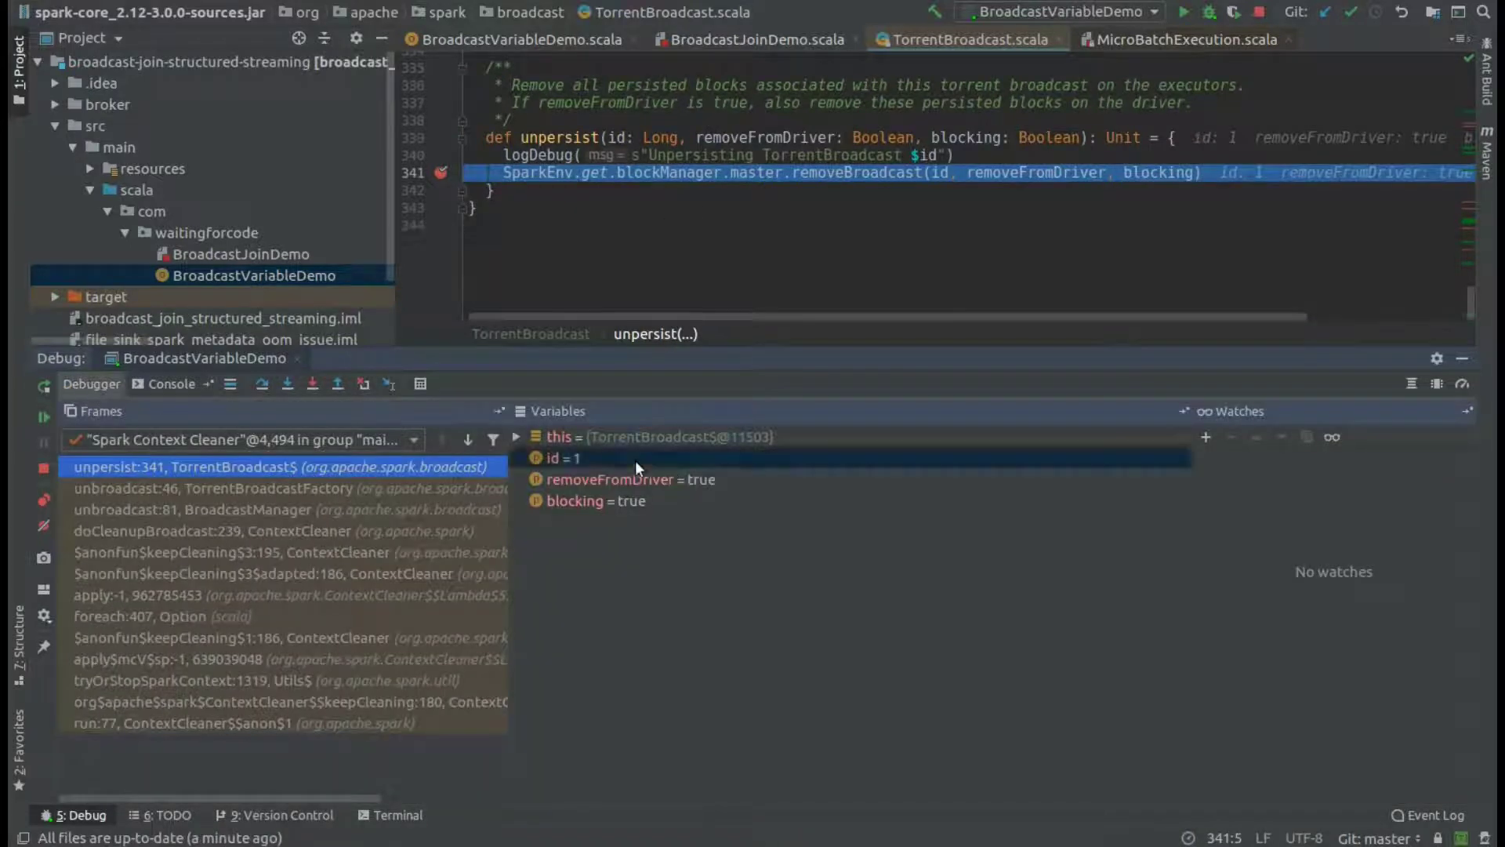
{"action": "left_click", "coordinate": [164, 385]}
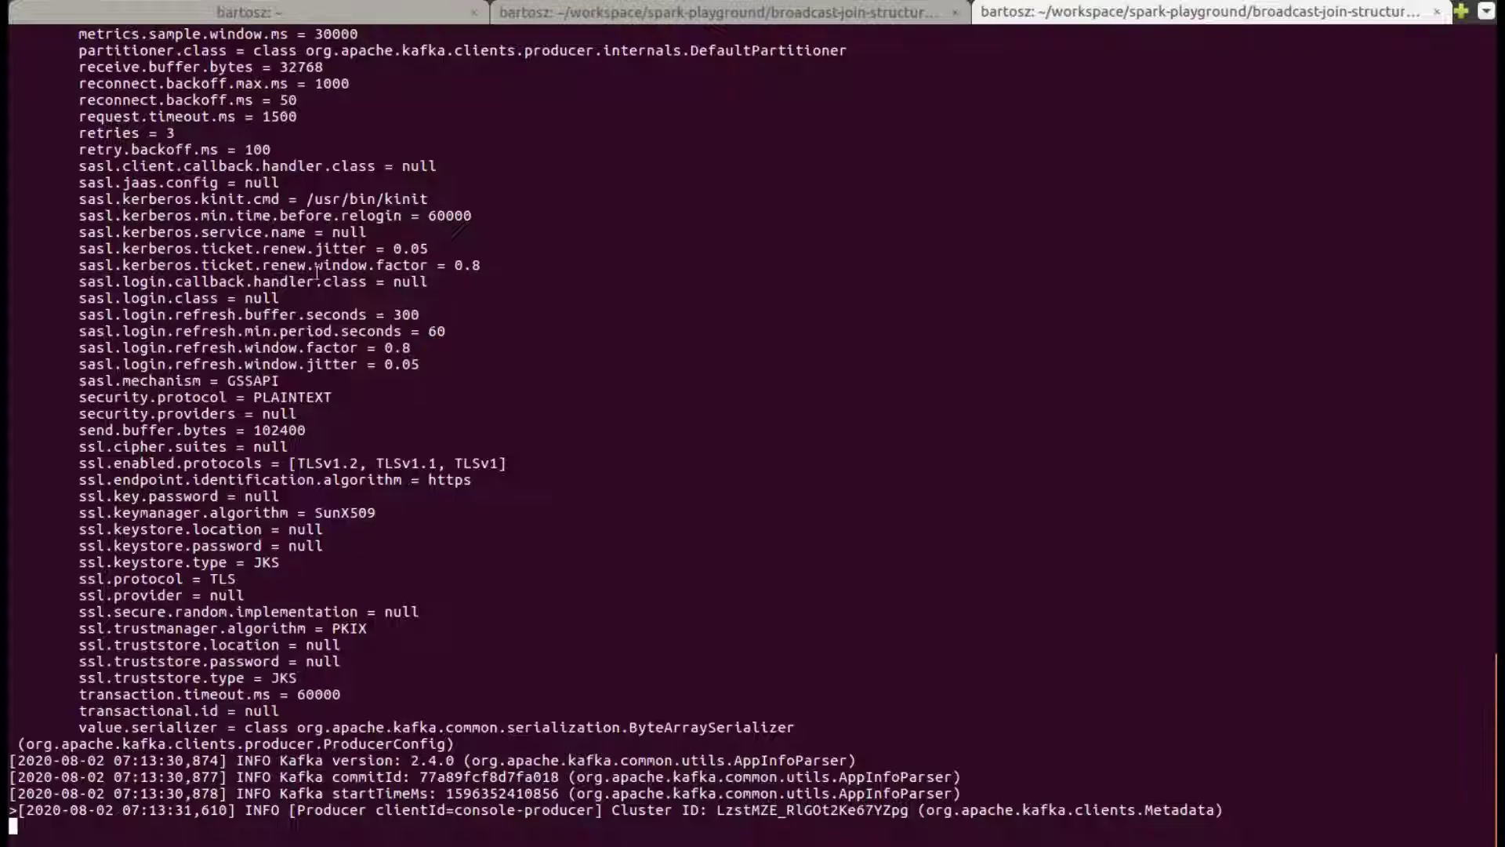
{"action": "type", "text": "2"}
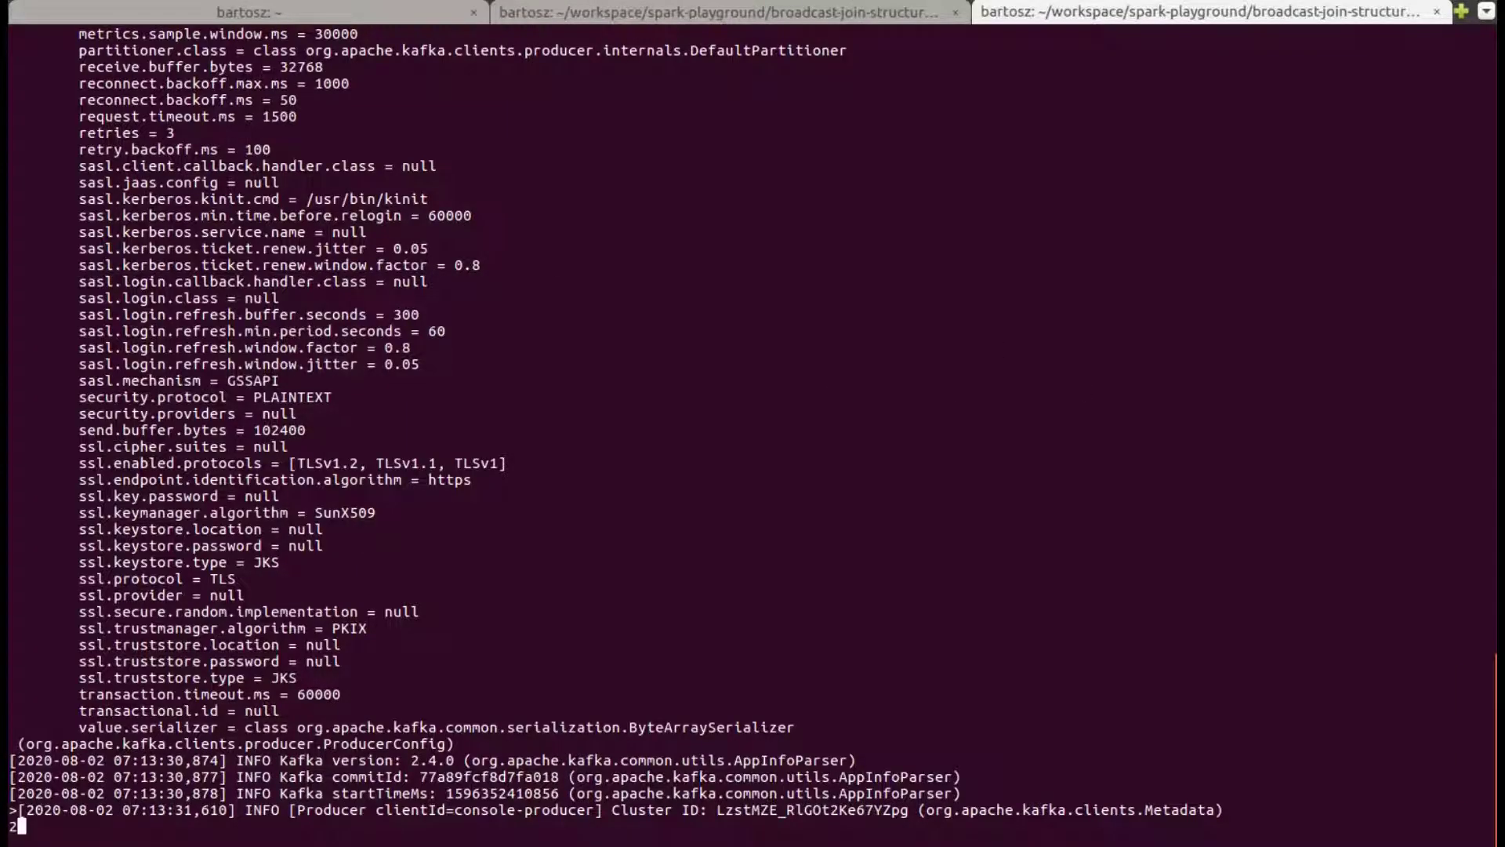
{"action": "key", "text": "Return"}
{"action": "key", "text": "alt+Tab"}
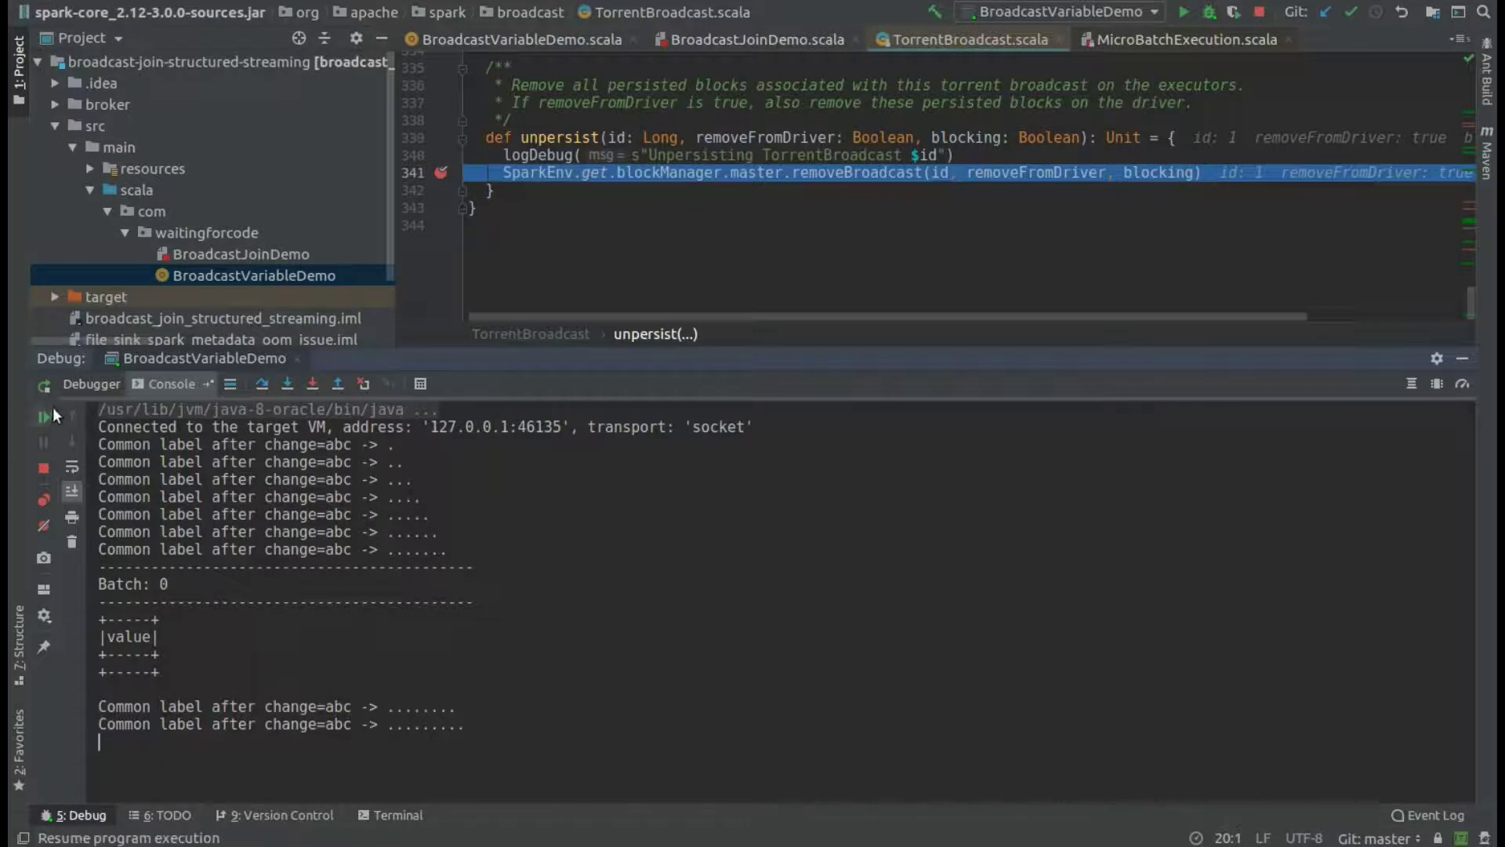
- Resume past unpersist, batch planning, line 563, the cache put and getValue breakpoints
{"action": "left_click", "coordinate": [43, 418]}
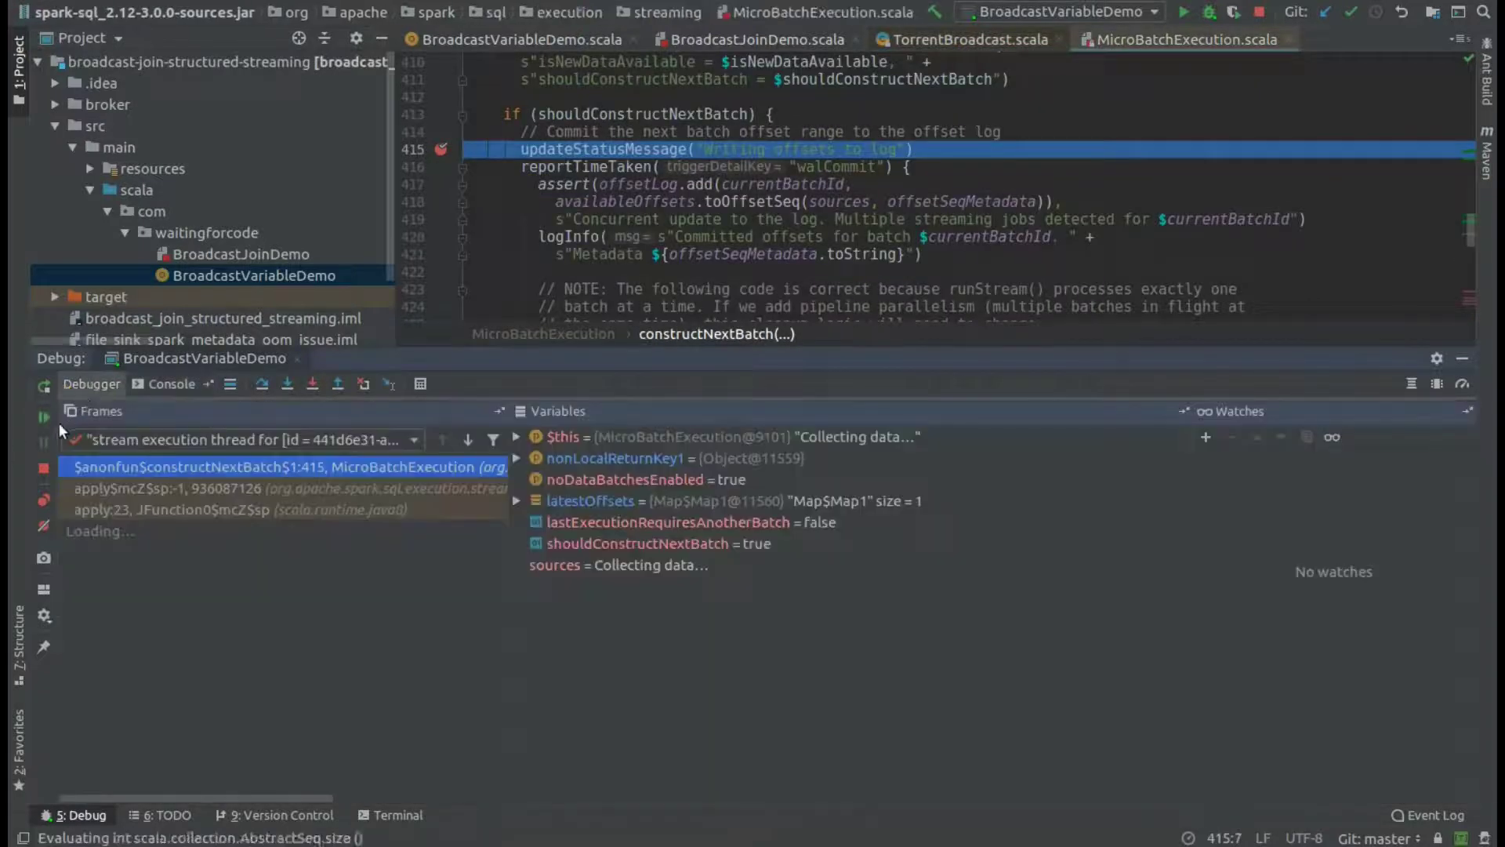
{"action": "left_click", "coordinate": [47, 418]}
{"action": "left_click", "coordinate": [47, 418]}
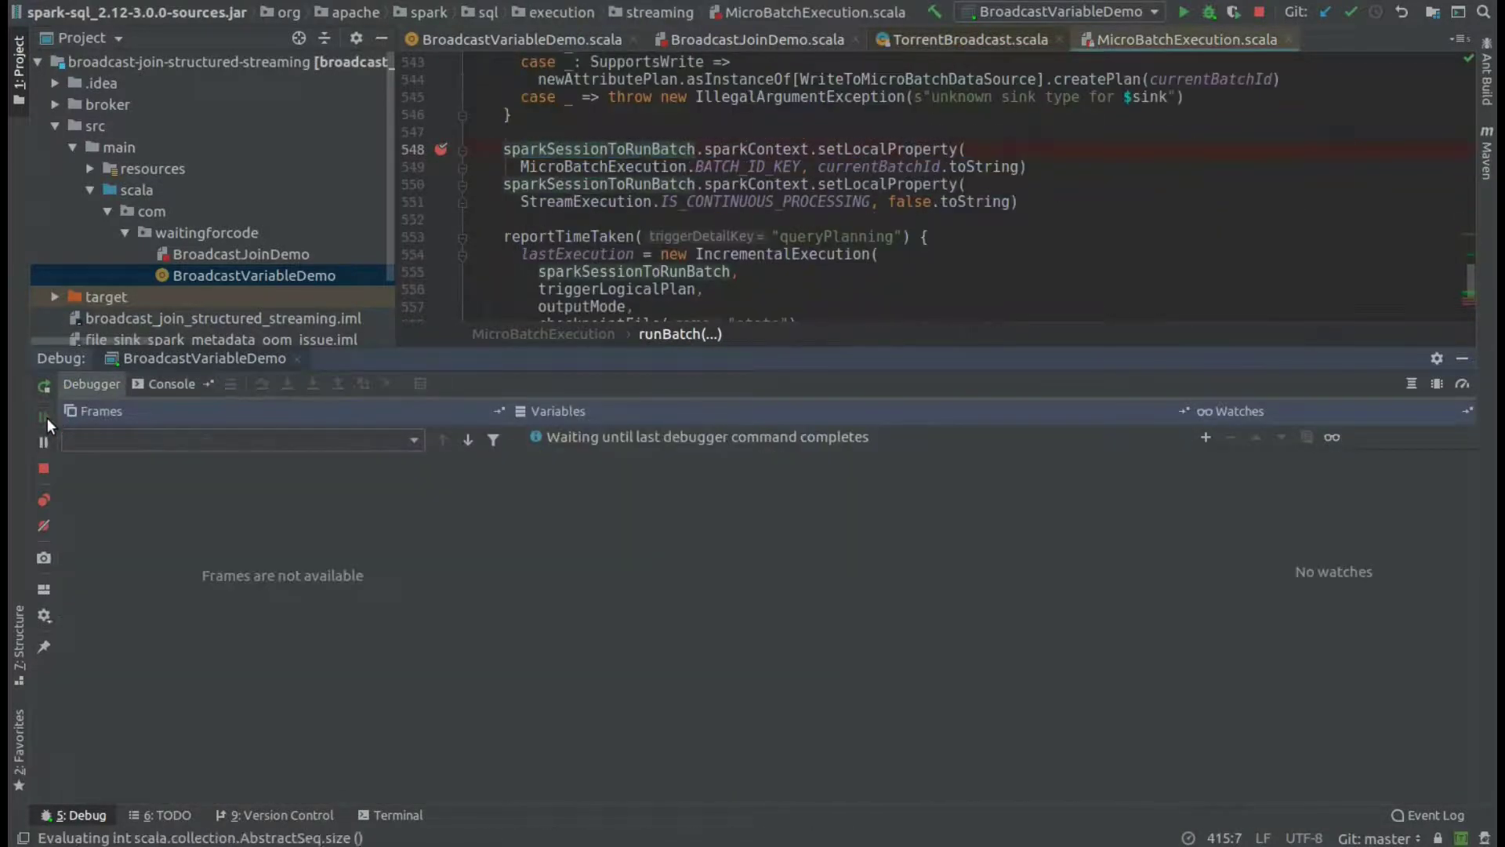
{"action": "left_click", "coordinate": [149, 384]}
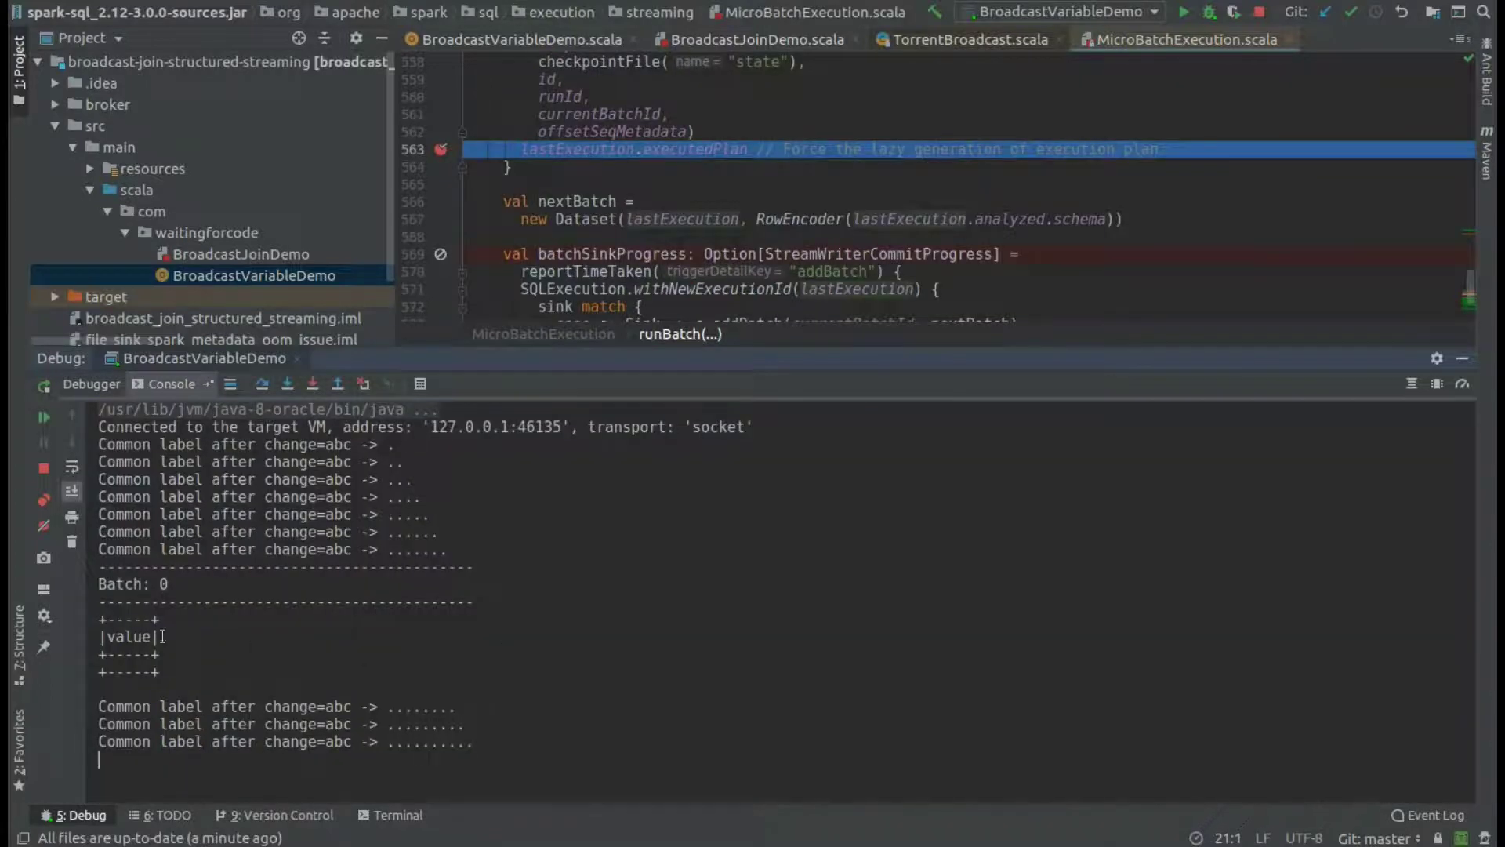
{"action": "left_click", "coordinate": [44, 416]}
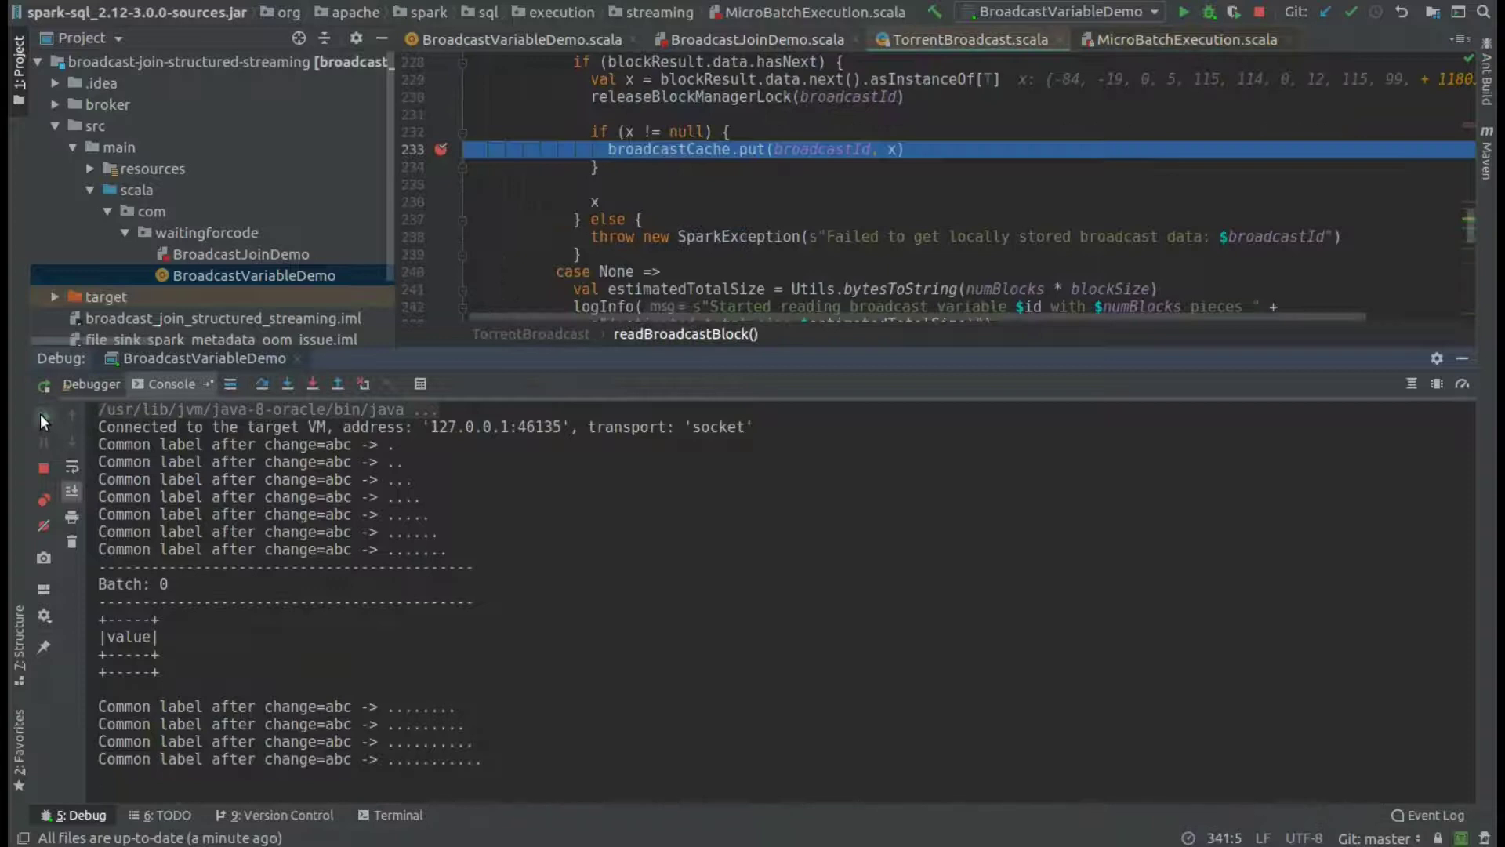
{"action": "left_click", "coordinate": [40, 414]}
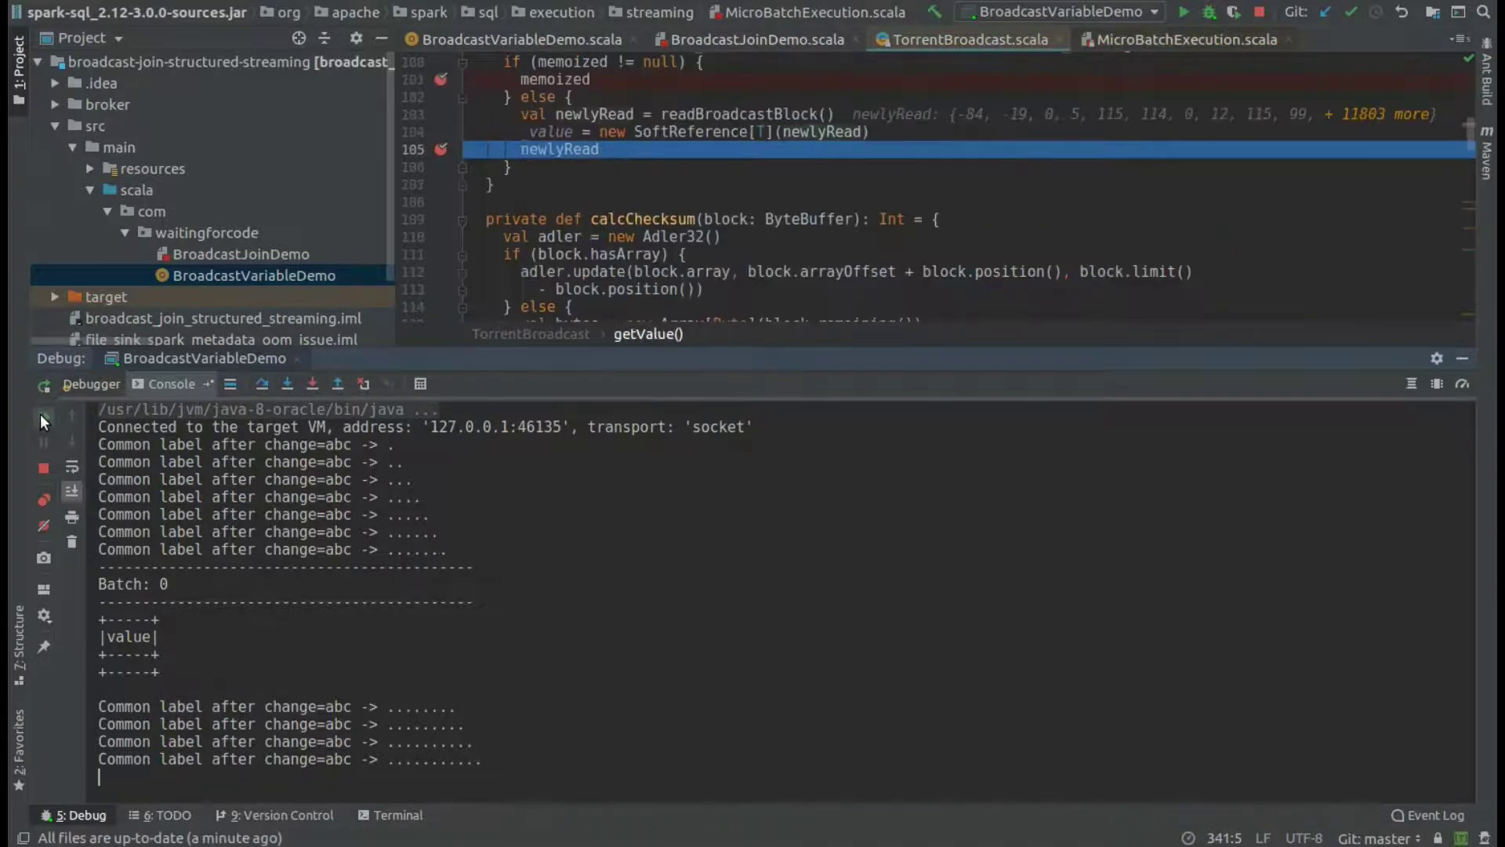
{"action": "left_click", "coordinate": [40, 415]}
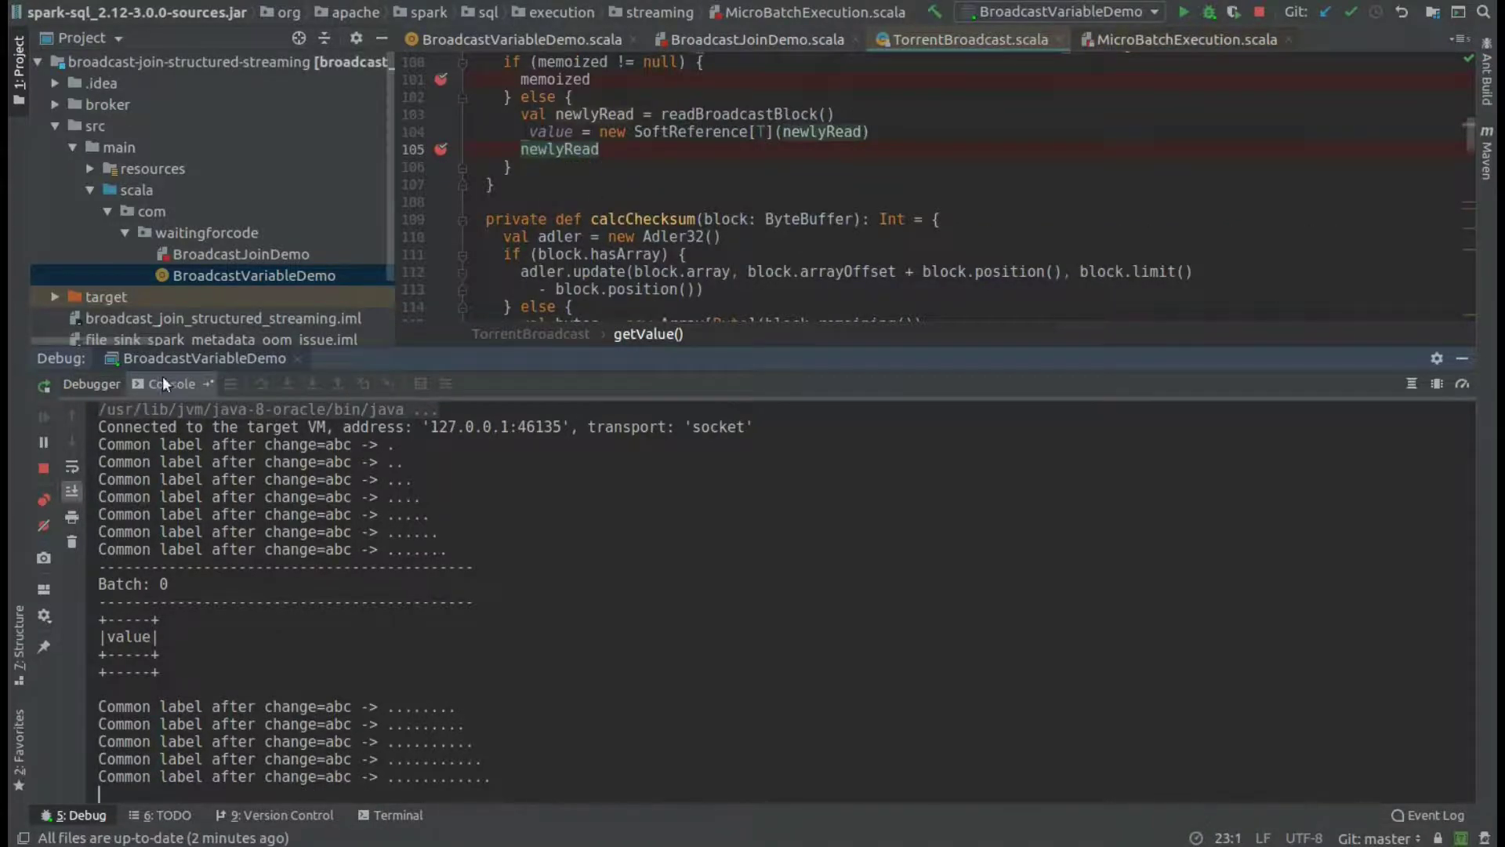
- Inspect variable x, resume through getValue, and check the console output
{"action": "left_click", "coordinate": [92, 381]}
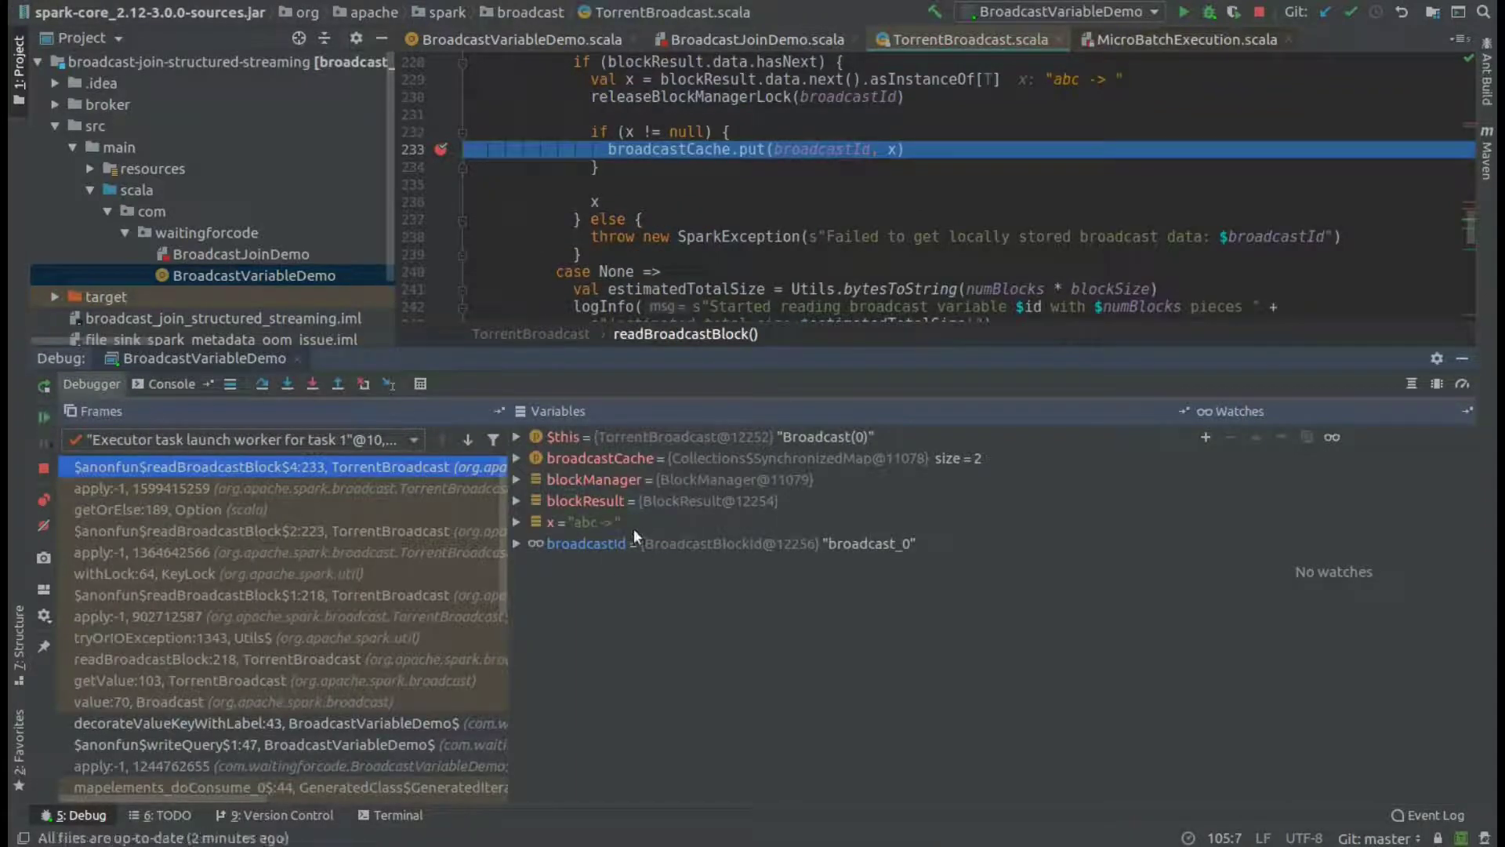
{"action": "left_click", "coordinate": [652, 524]}
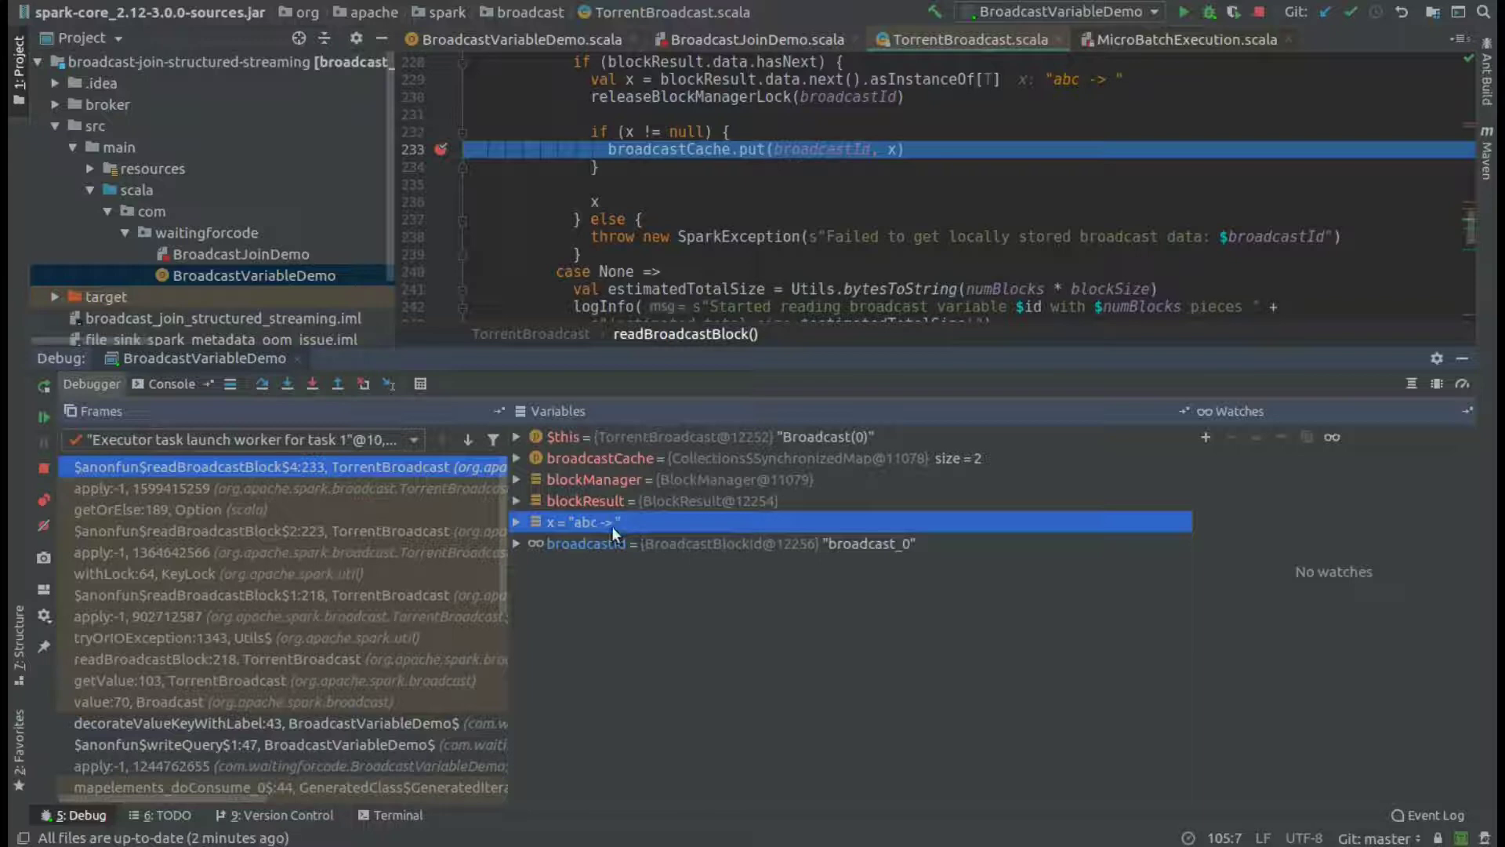
{"action": "left_click", "coordinate": [44, 417]}
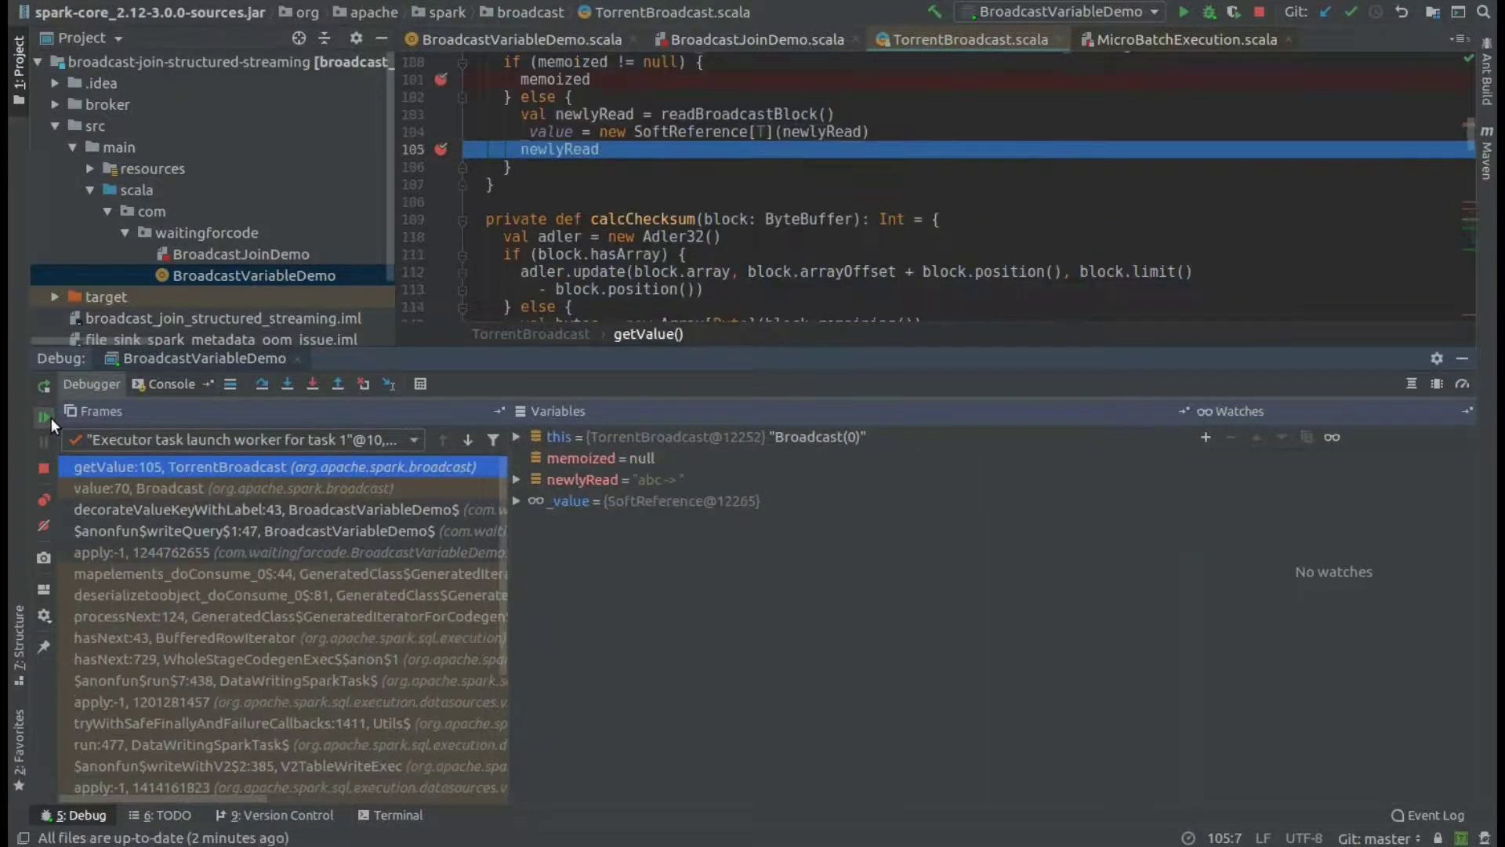
{"action": "left_click", "coordinate": [51, 418]}
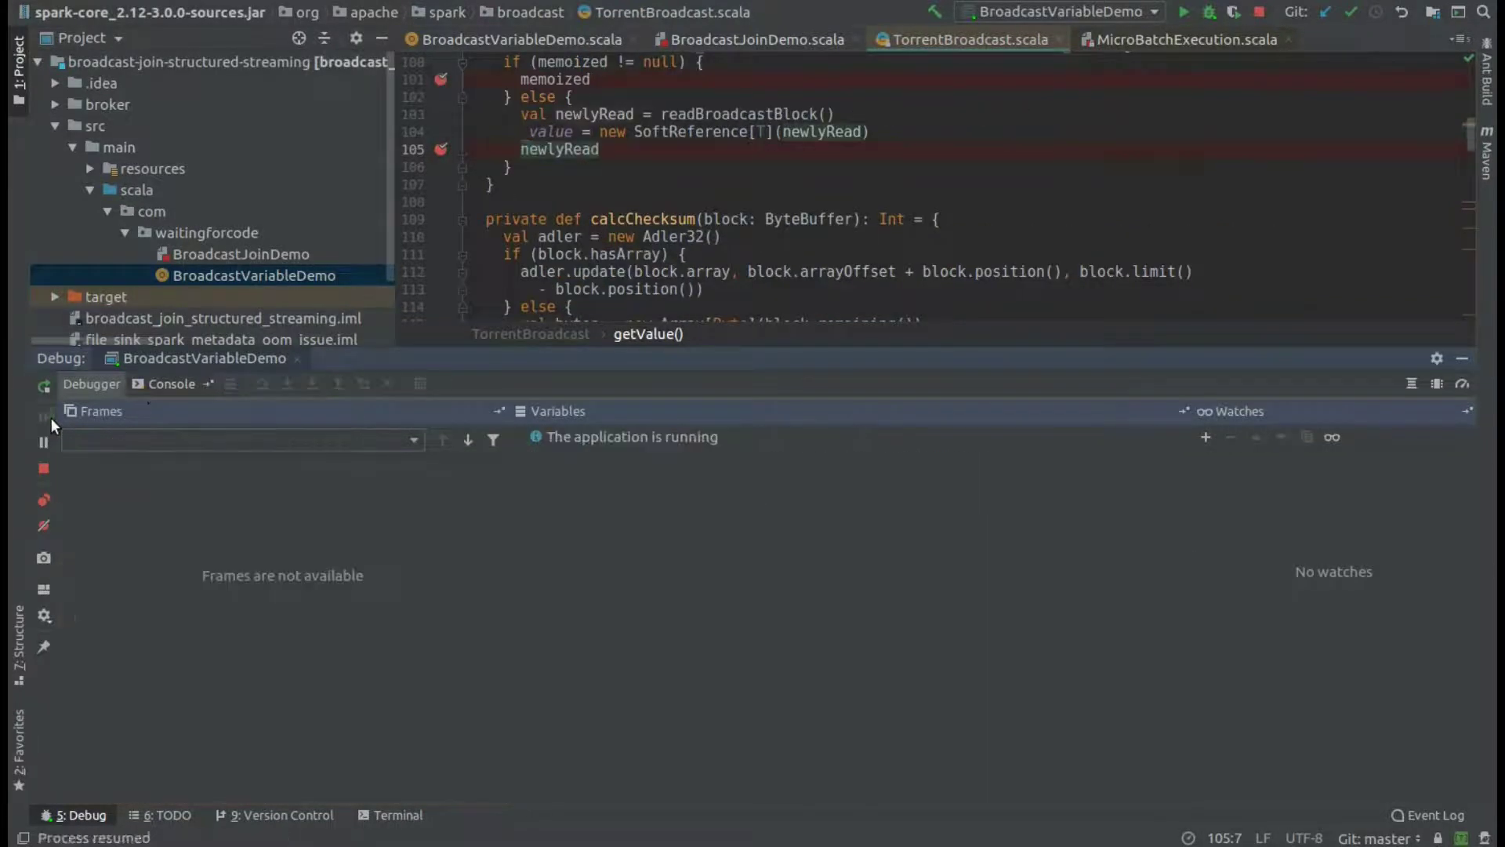
{"action": "left_click", "coordinate": [137, 387]}
{"action": "left_click", "coordinate": [91, 386]}
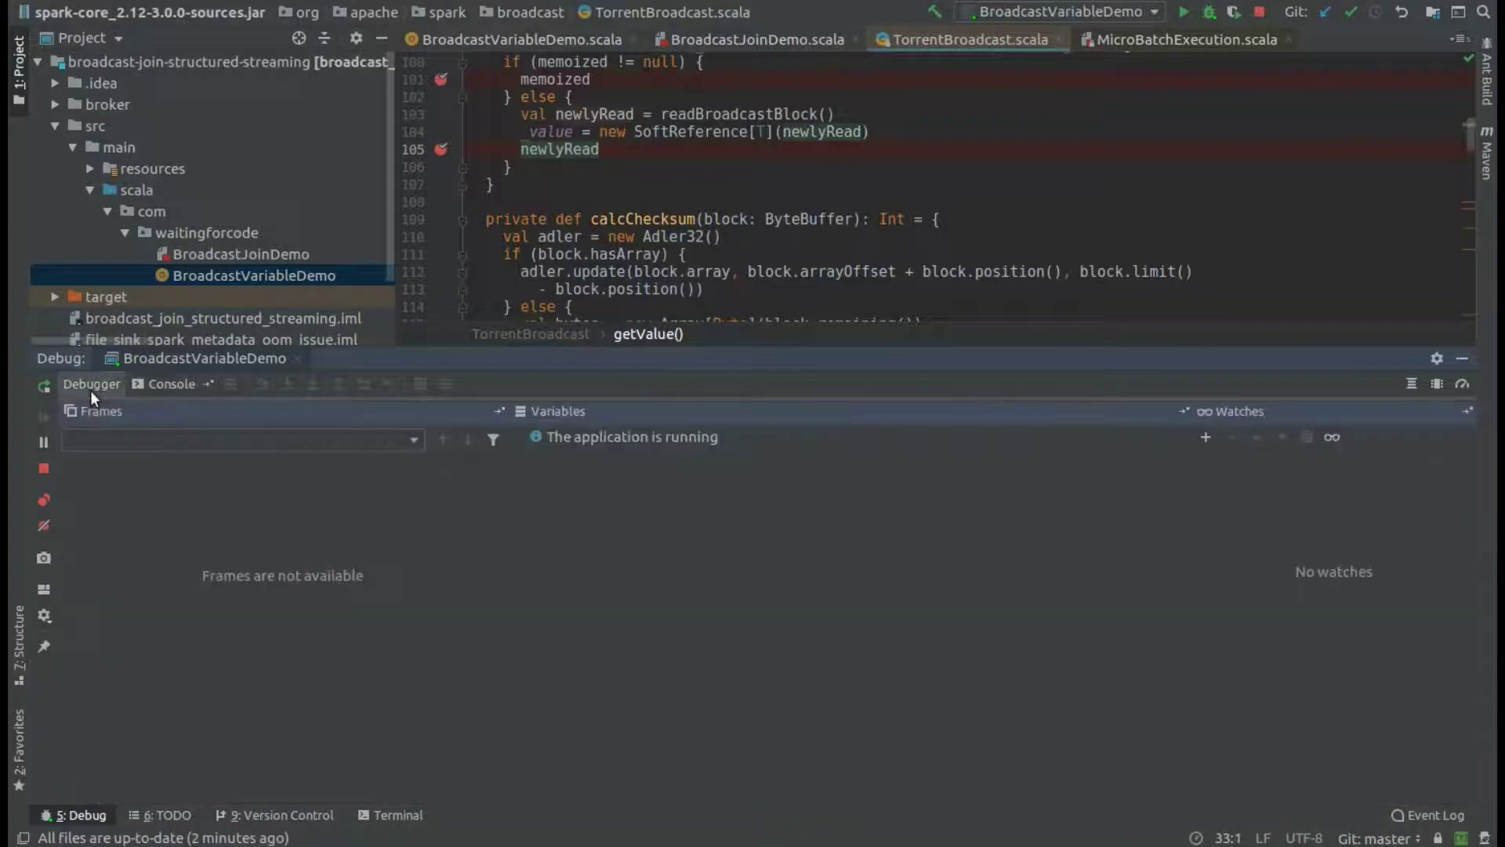
- Resume from unpersist and send 4 from the Kafka producer terminal
{"action": "key", "text": "alt+Tab"}
{"action": "key", "text": "alt+Tab"}
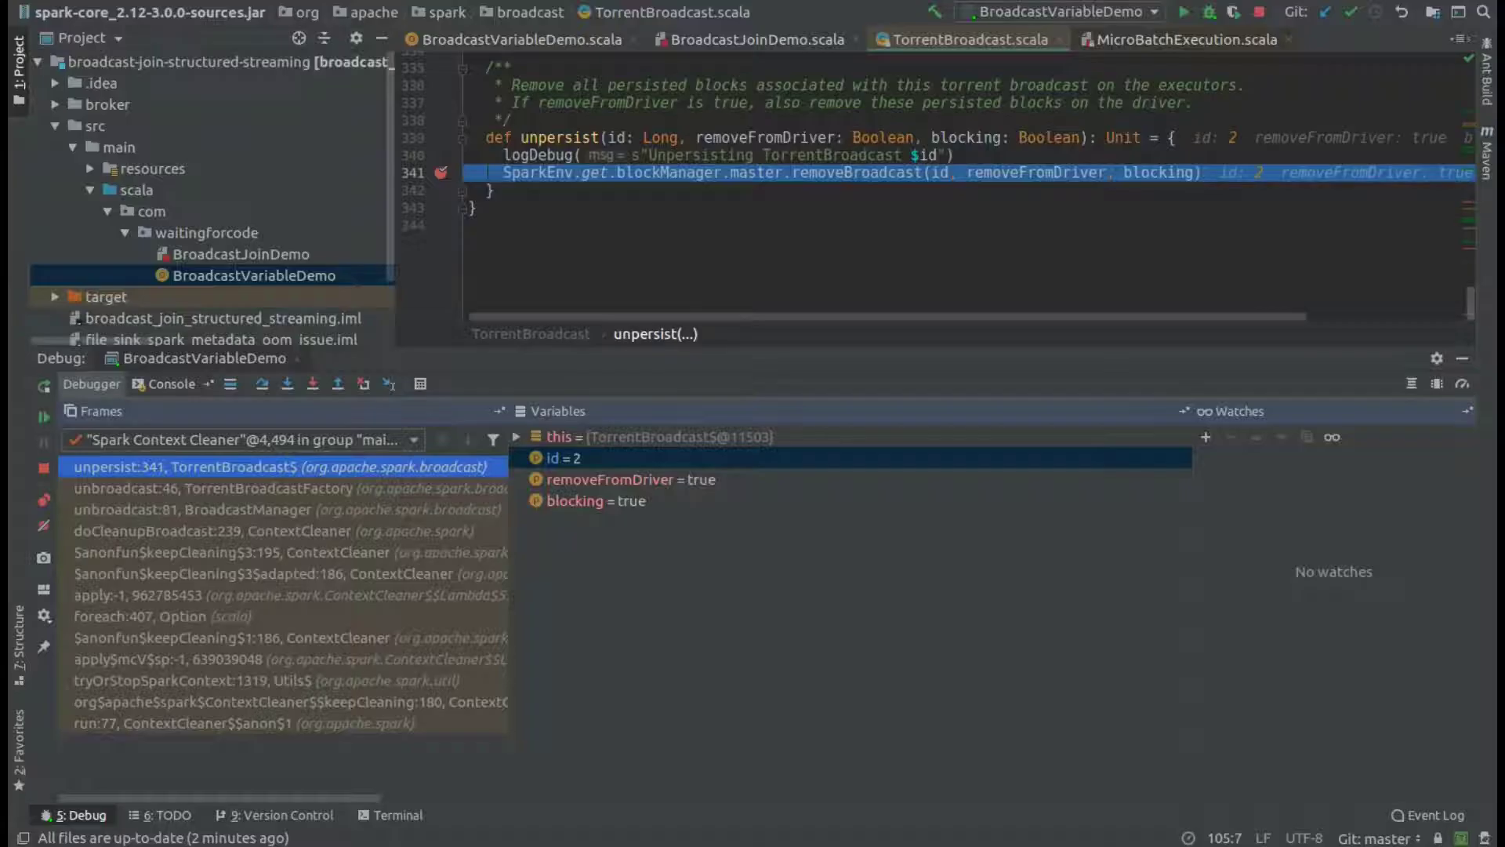
{"action": "left_click", "coordinate": [44, 417]}
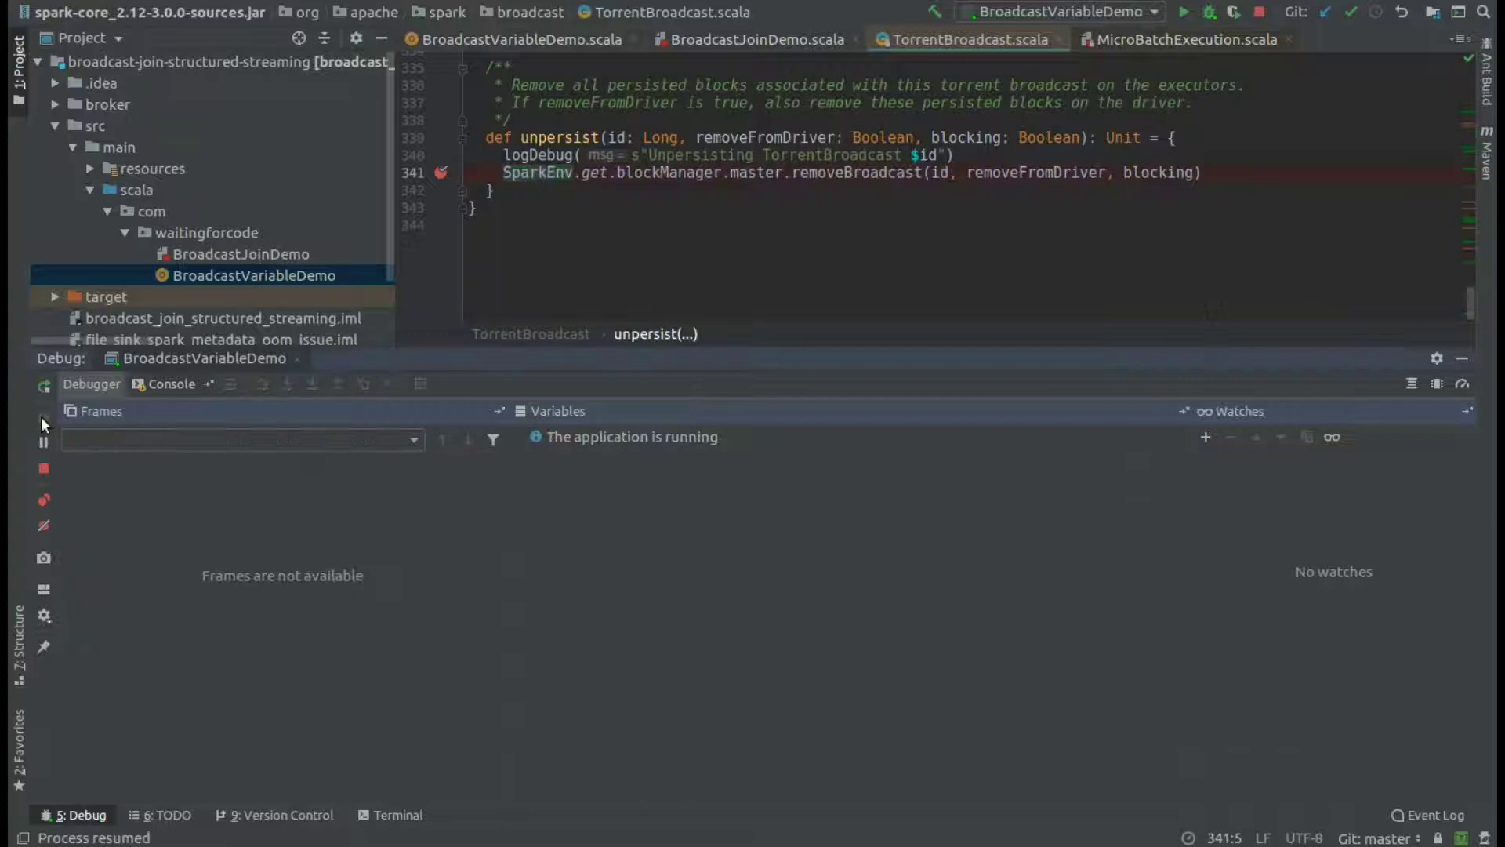
{"action": "key", "text": "alt+Tab"}
{"action": "key", "text": "Return"}
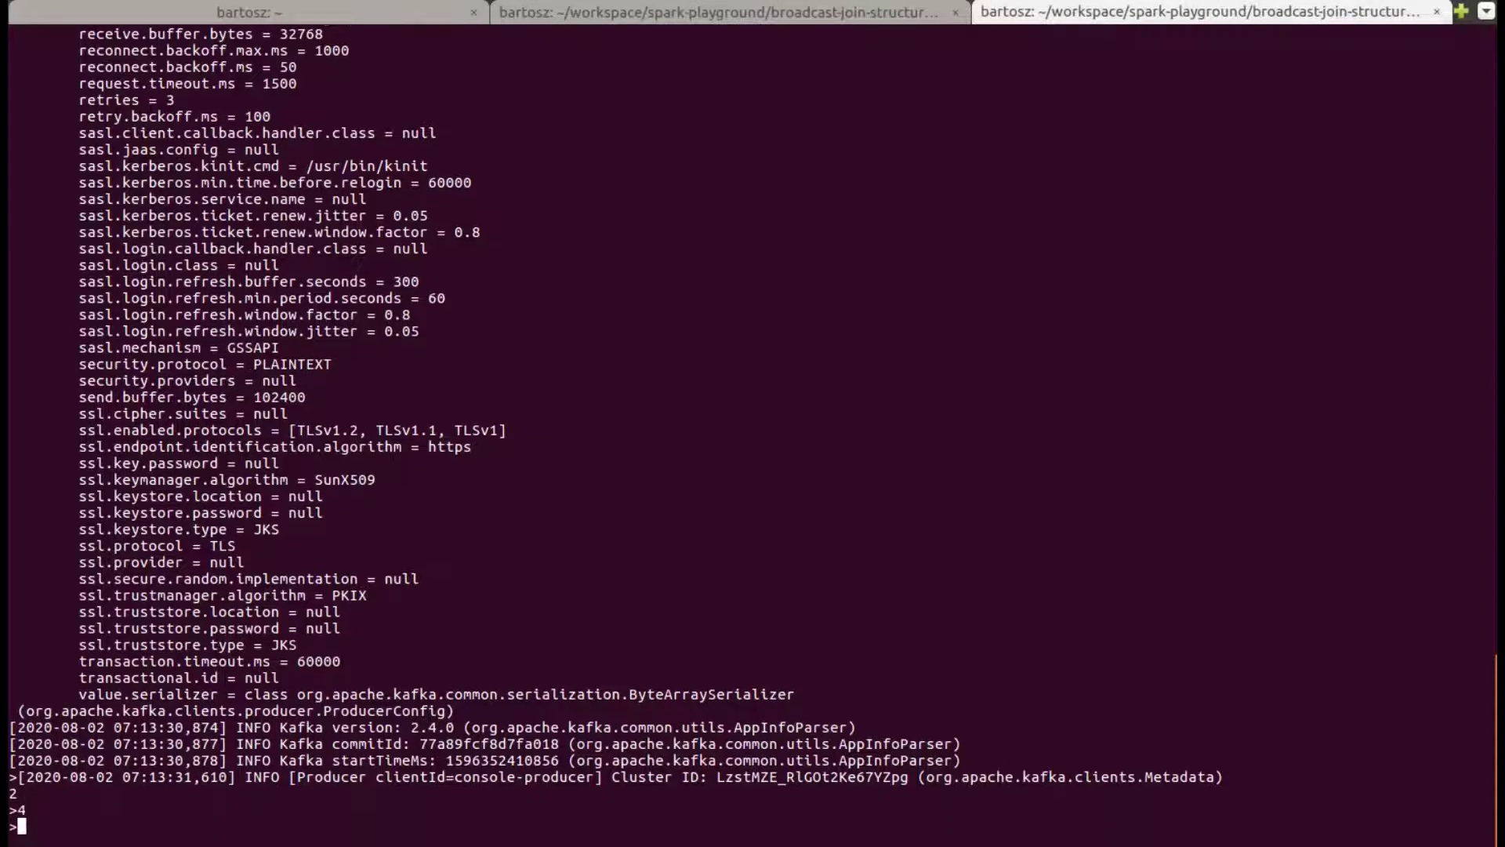
{"action": "key", "text": "alt+Tab"}
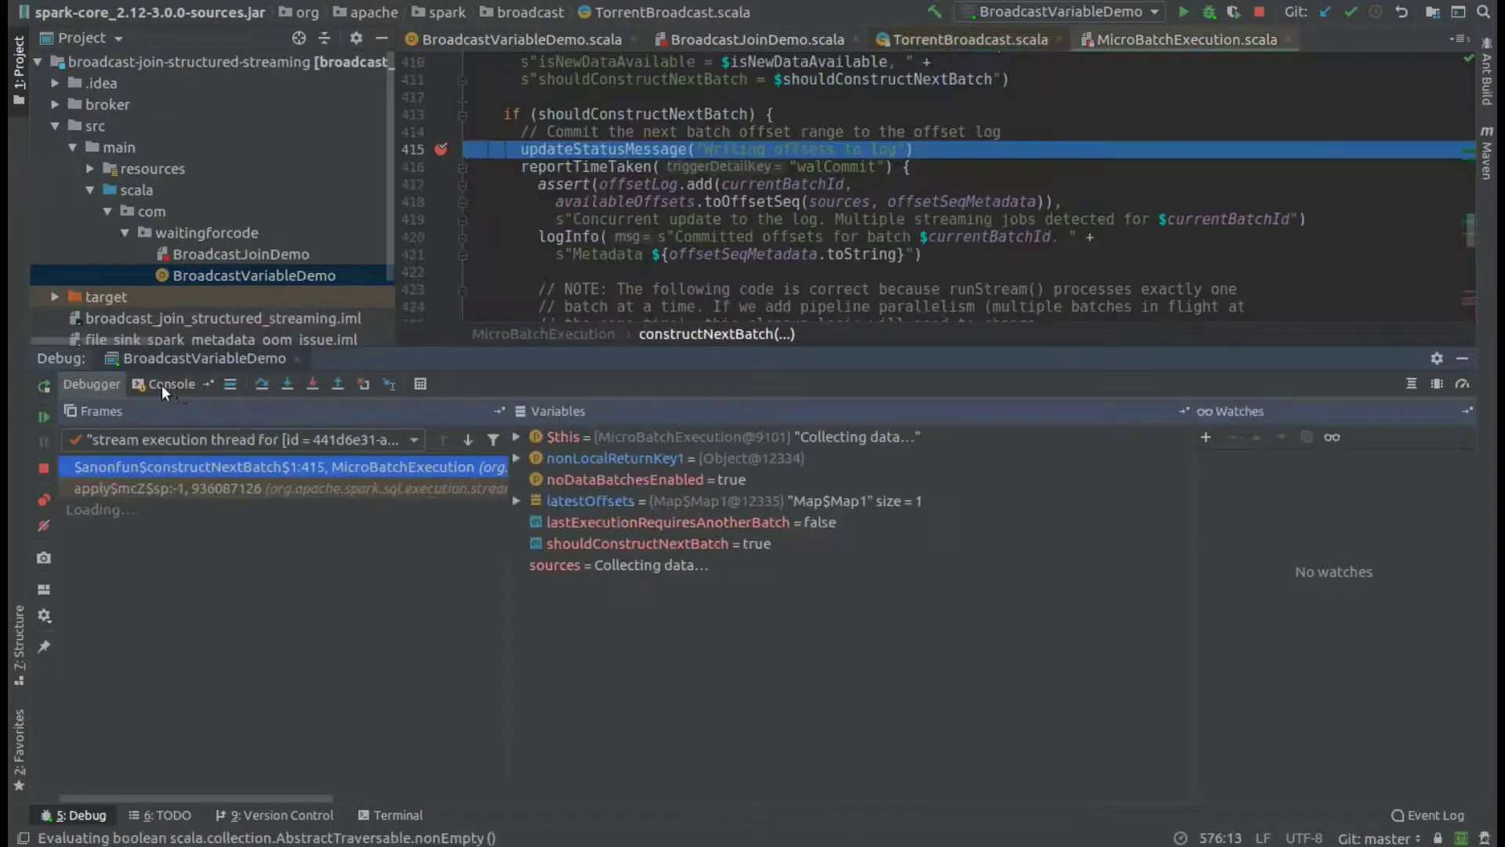
- Resume through the breakpoints at lines 548, 576, 233 and 105 to stop at getValue line 101
{"action": "left_click", "coordinate": [41, 412]}
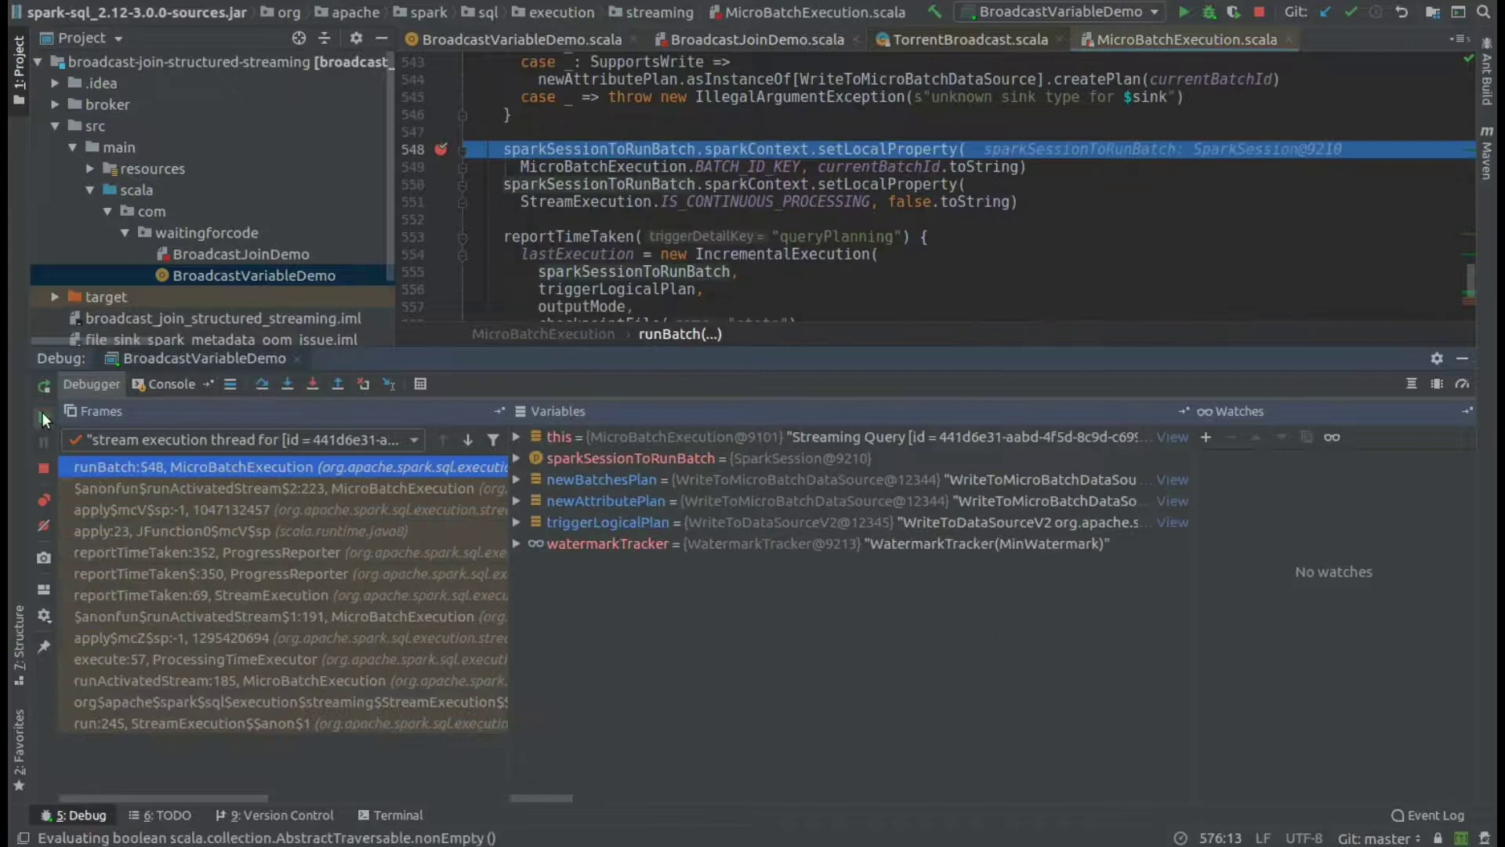
{"action": "left_click", "coordinate": [42, 412]}
{"action": "left_click", "coordinate": [40, 412]}
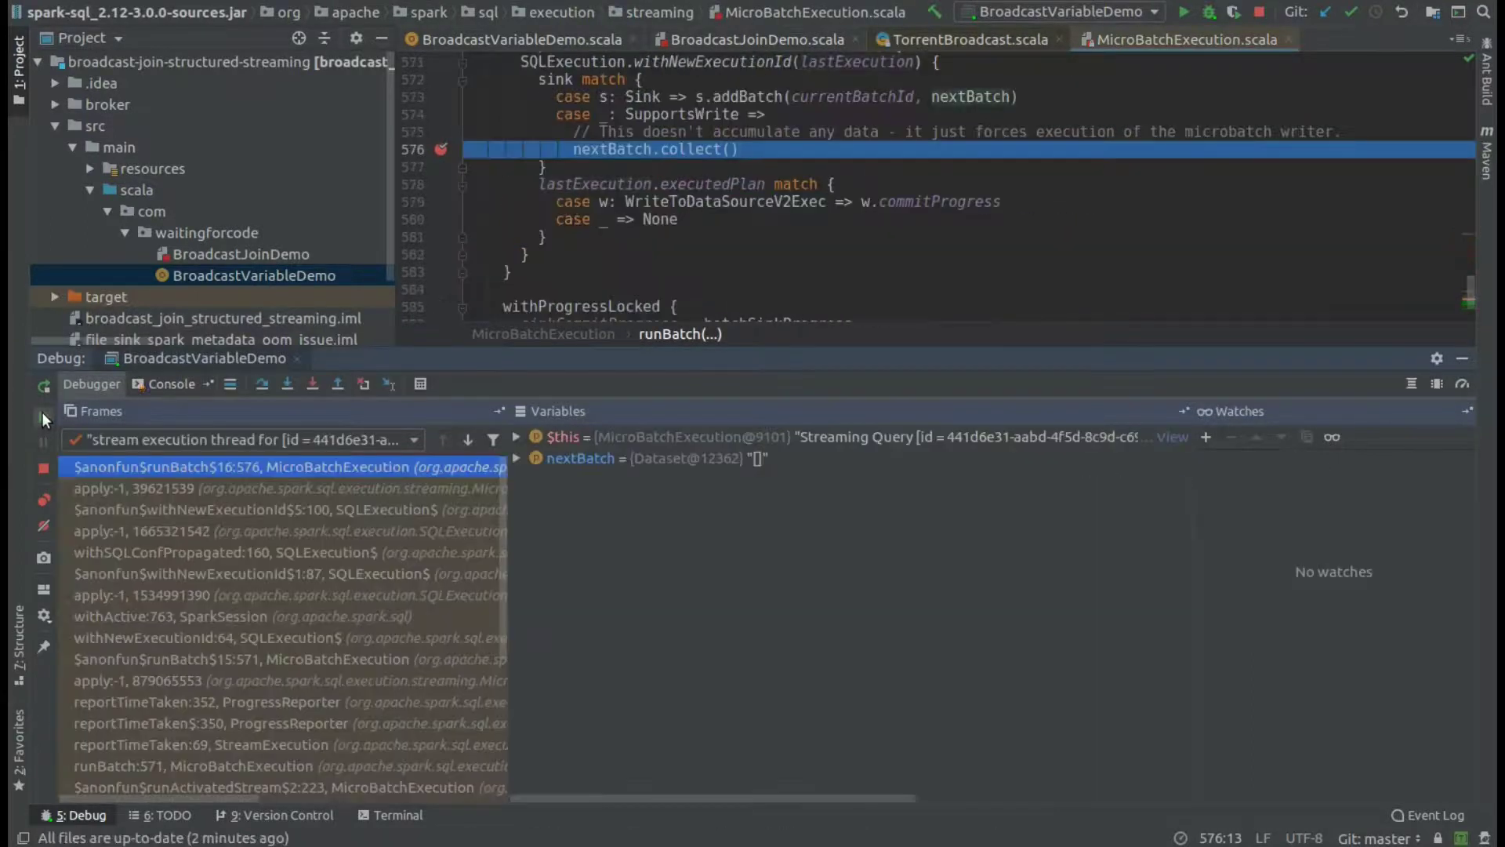
{"action": "left_click", "coordinate": [42, 411]}
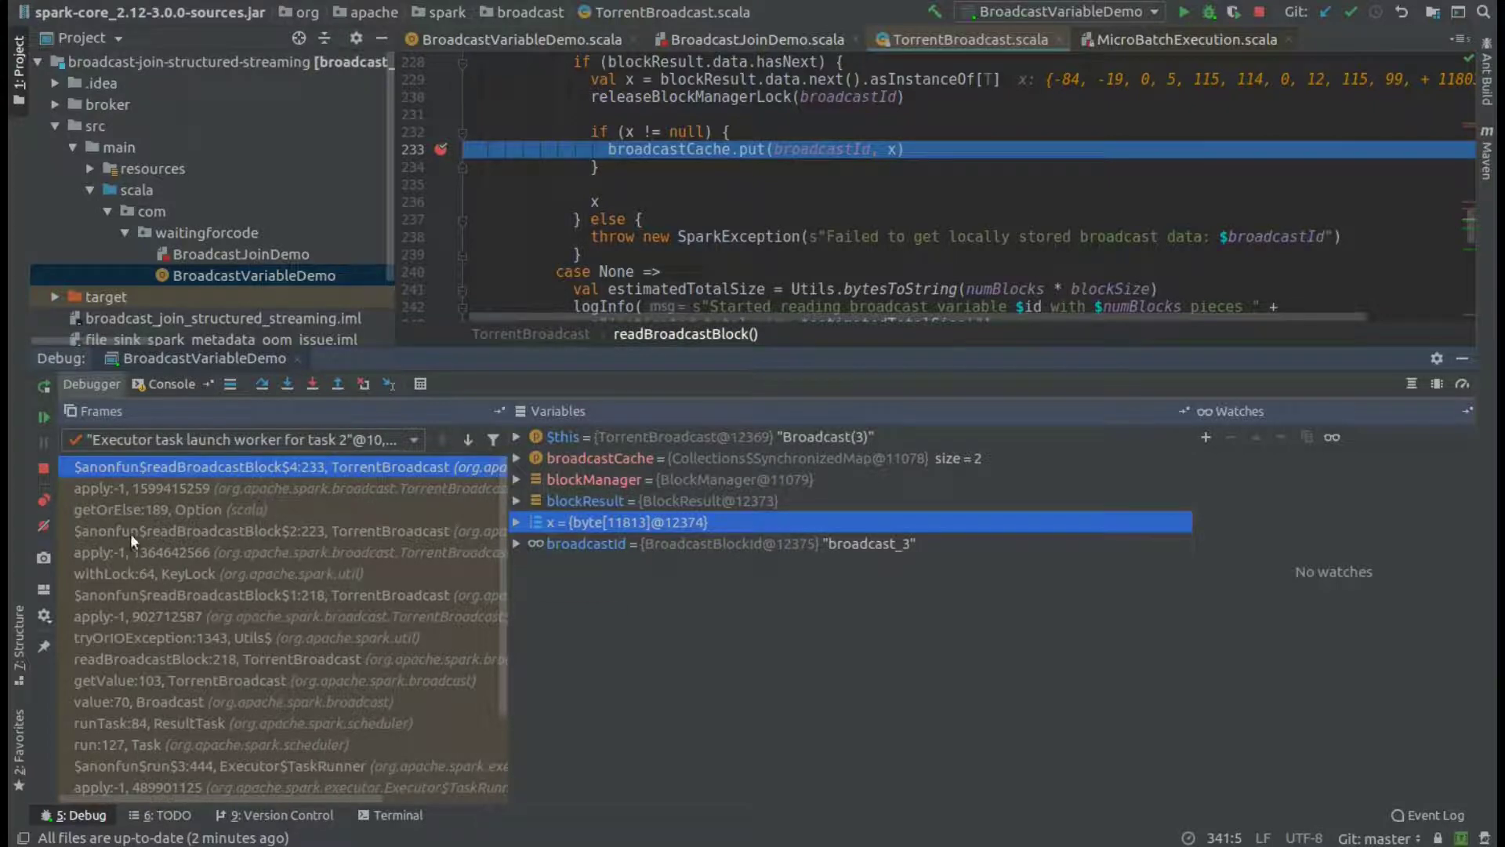
{"action": "left_click", "coordinate": [41, 415]}
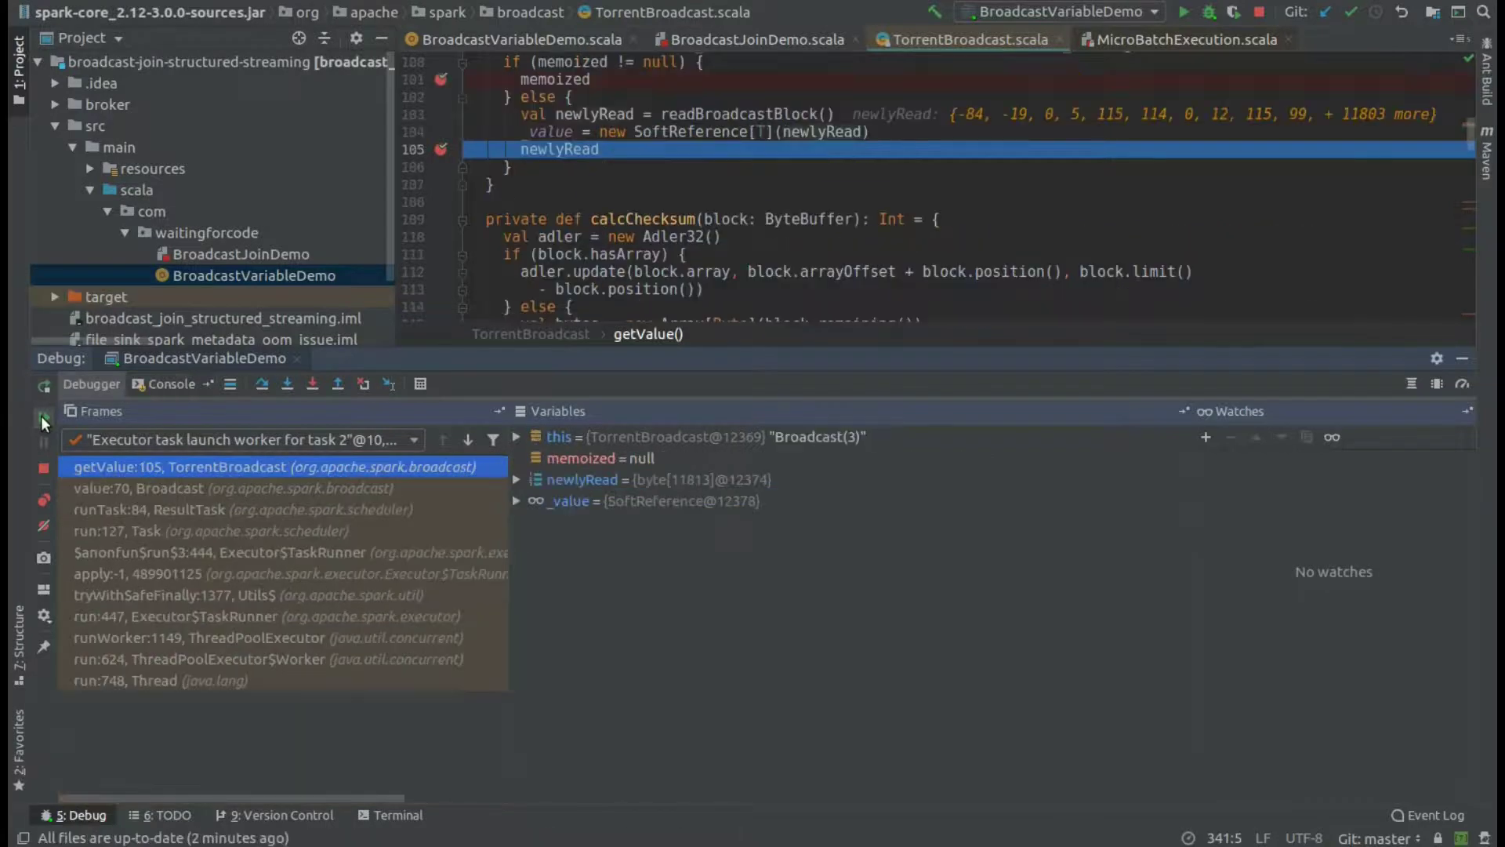
{"action": "left_click", "coordinate": [41, 415]}
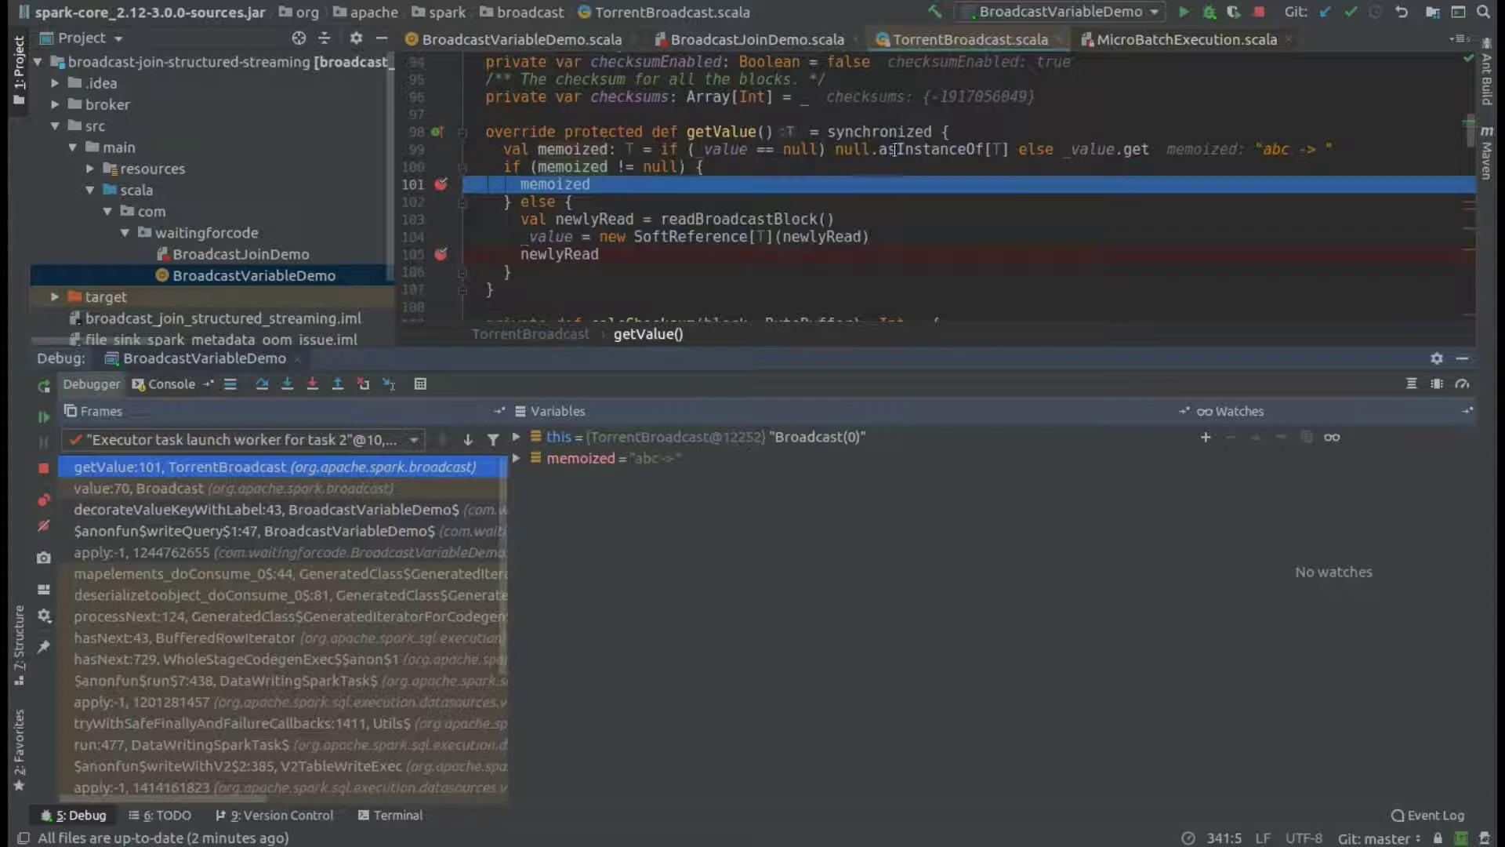
{"action": "mouse_move", "coordinate": [894, 150]}
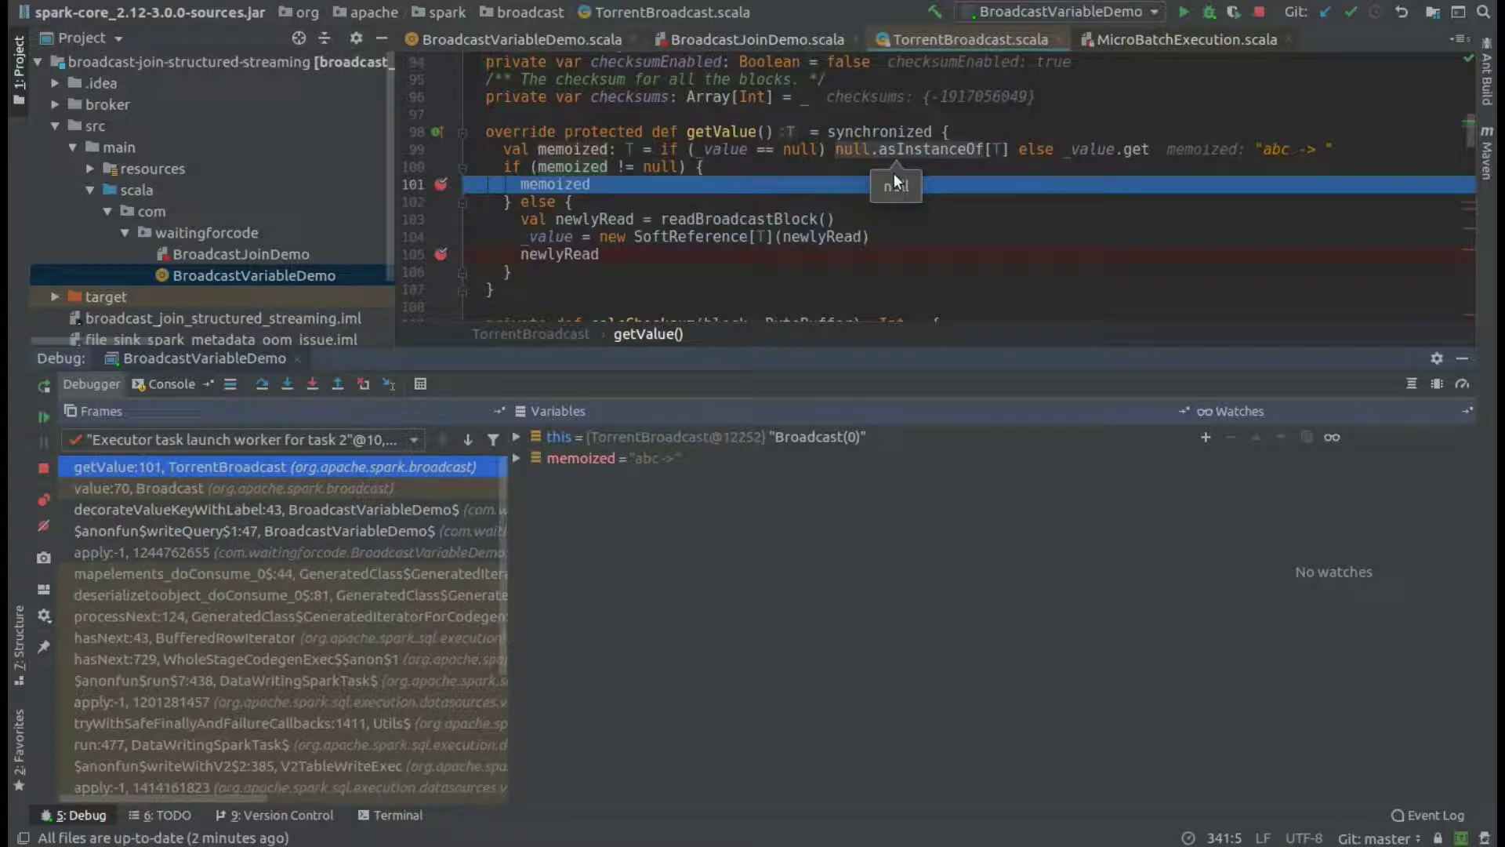
- Resume from the Console view, checking the broadcast id 3 unpersist frames before resuming again
{"action": "left_click", "coordinate": [158, 384]}
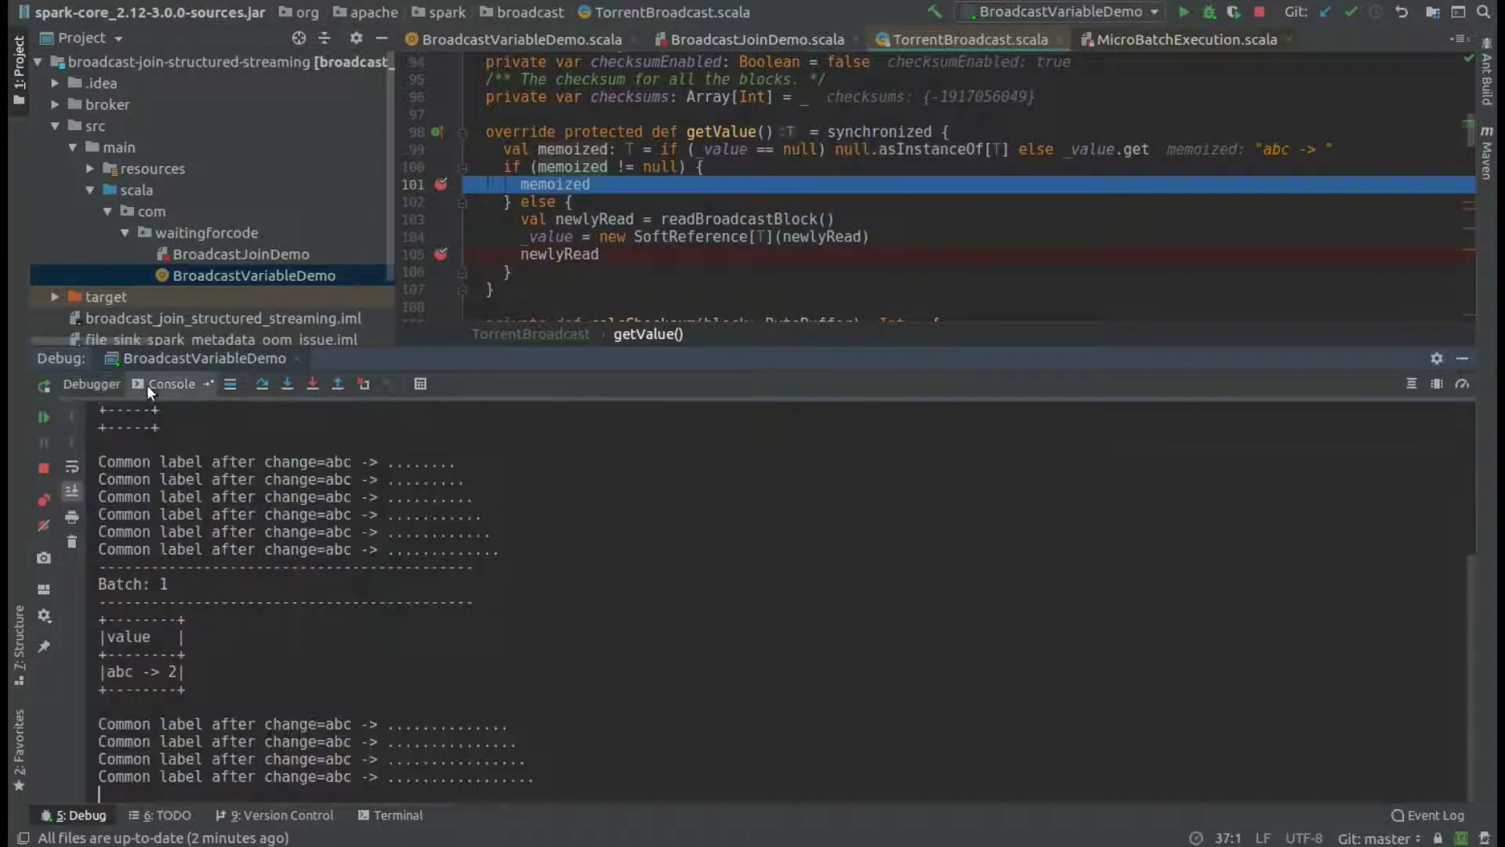
{"action": "left_click", "coordinate": [52, 413]}
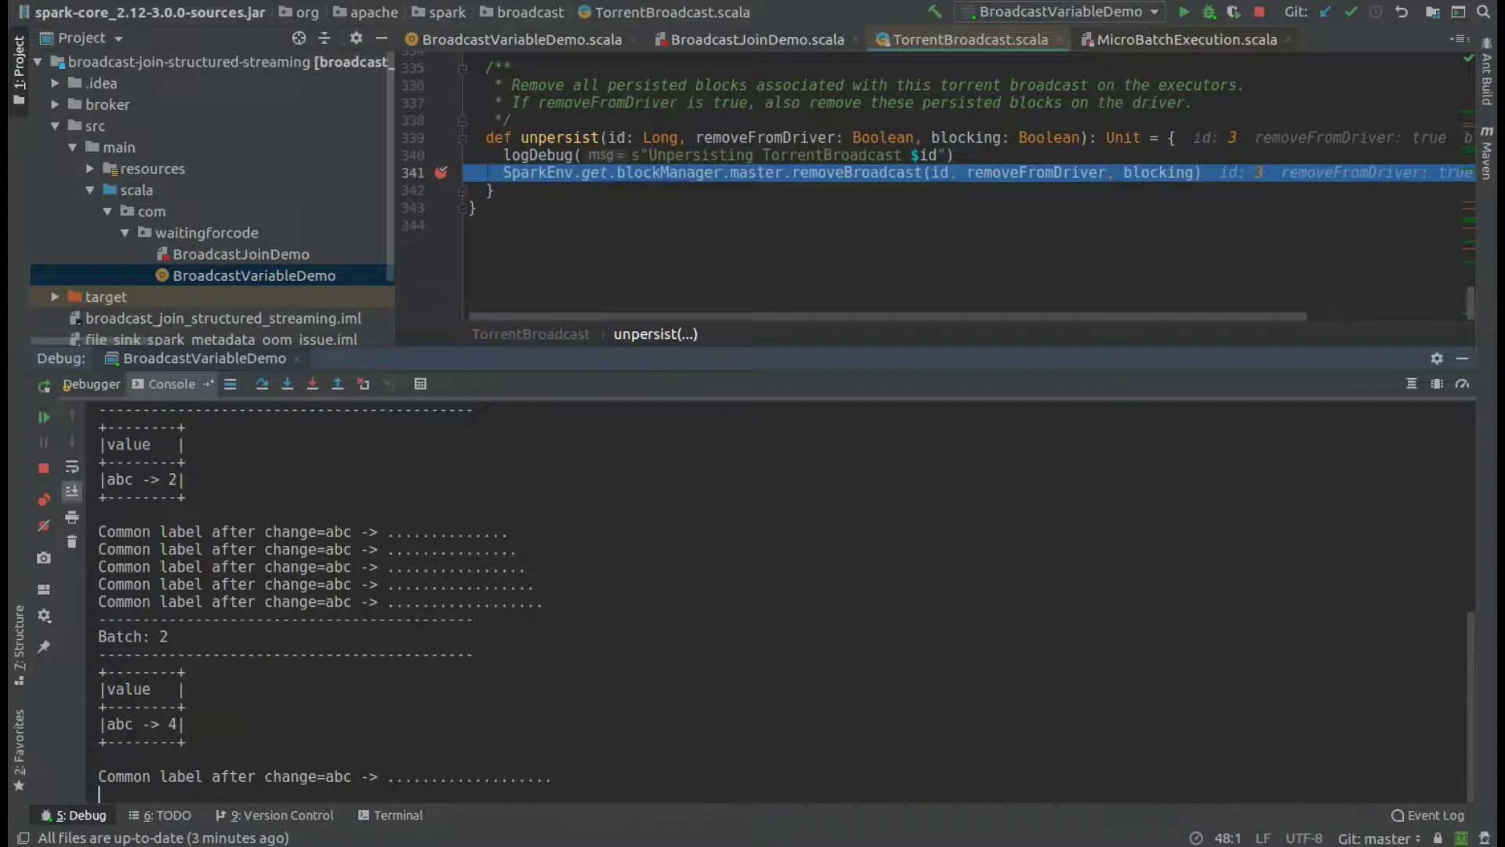
{"action": "left_click", "coordinate": [69, 387]}
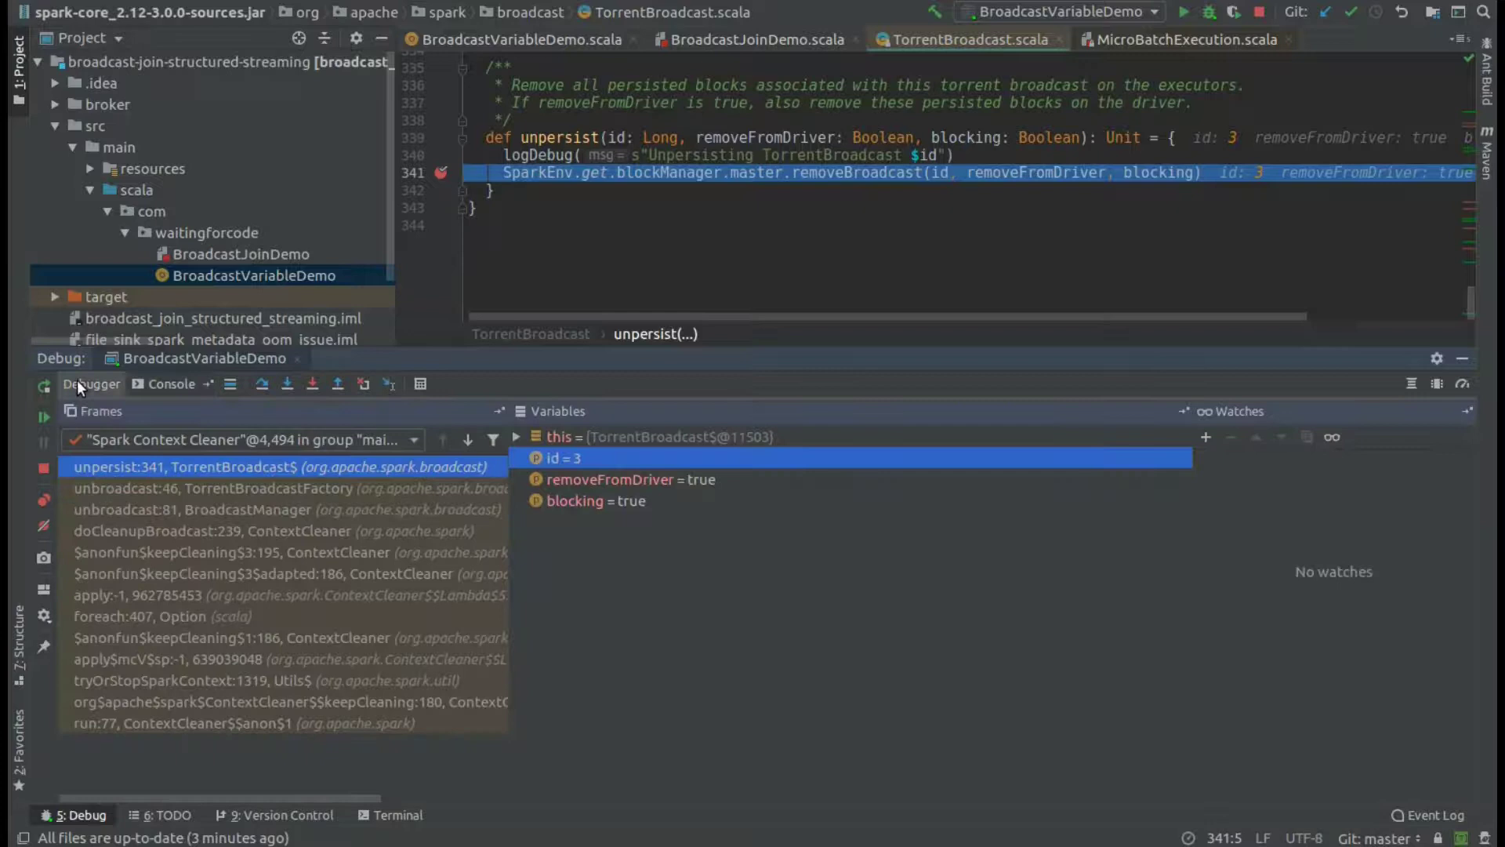
{"action": "left_click", "coordinate": [45, 422]}
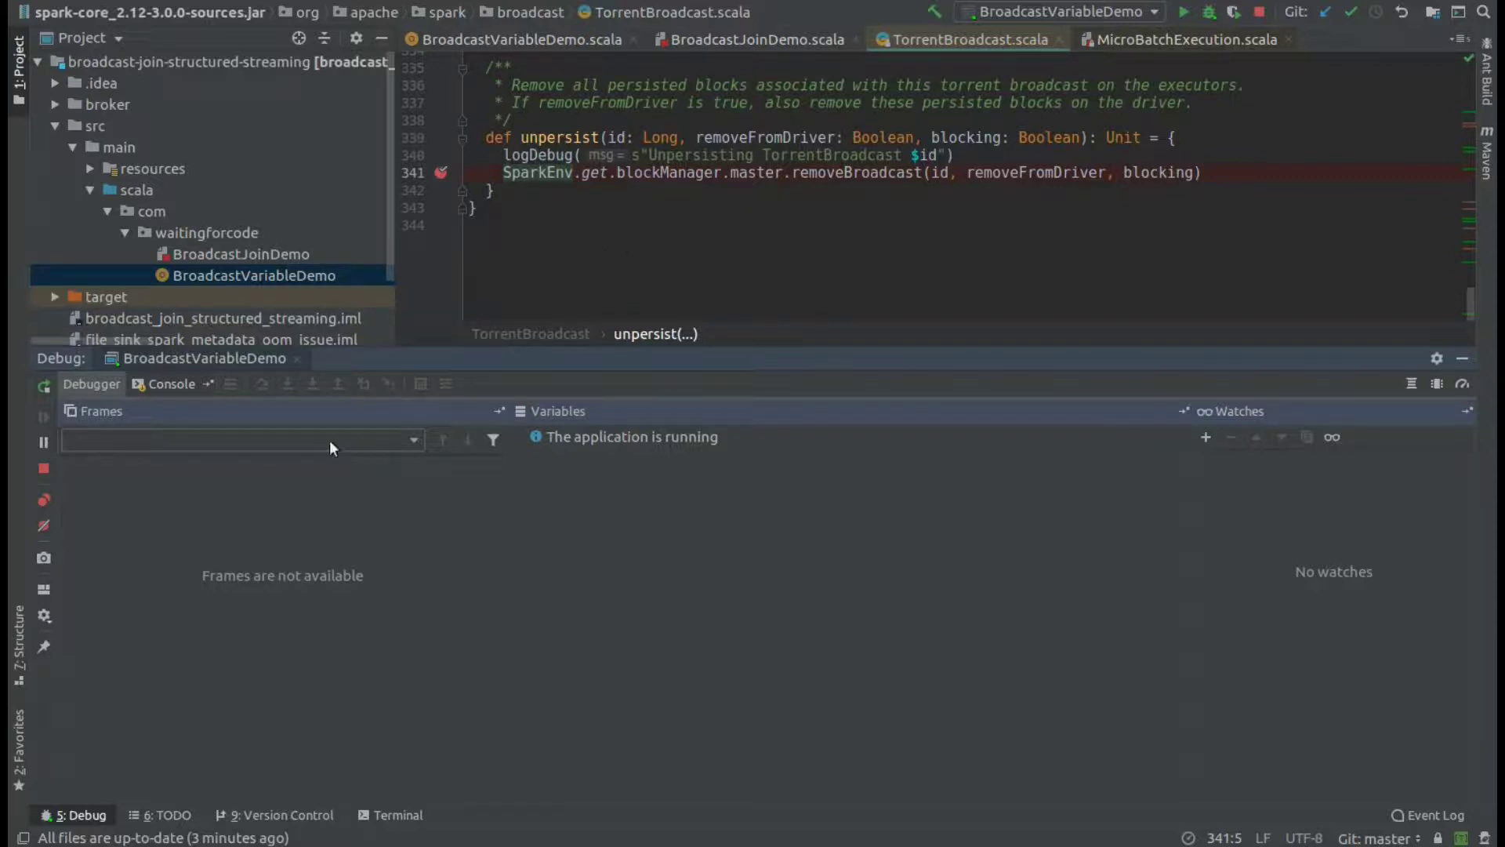
- End the BroadcastVariableDemo debug session with the Debug window's Stop button
{"action": "left_click", "coordinate": [45, 469]}
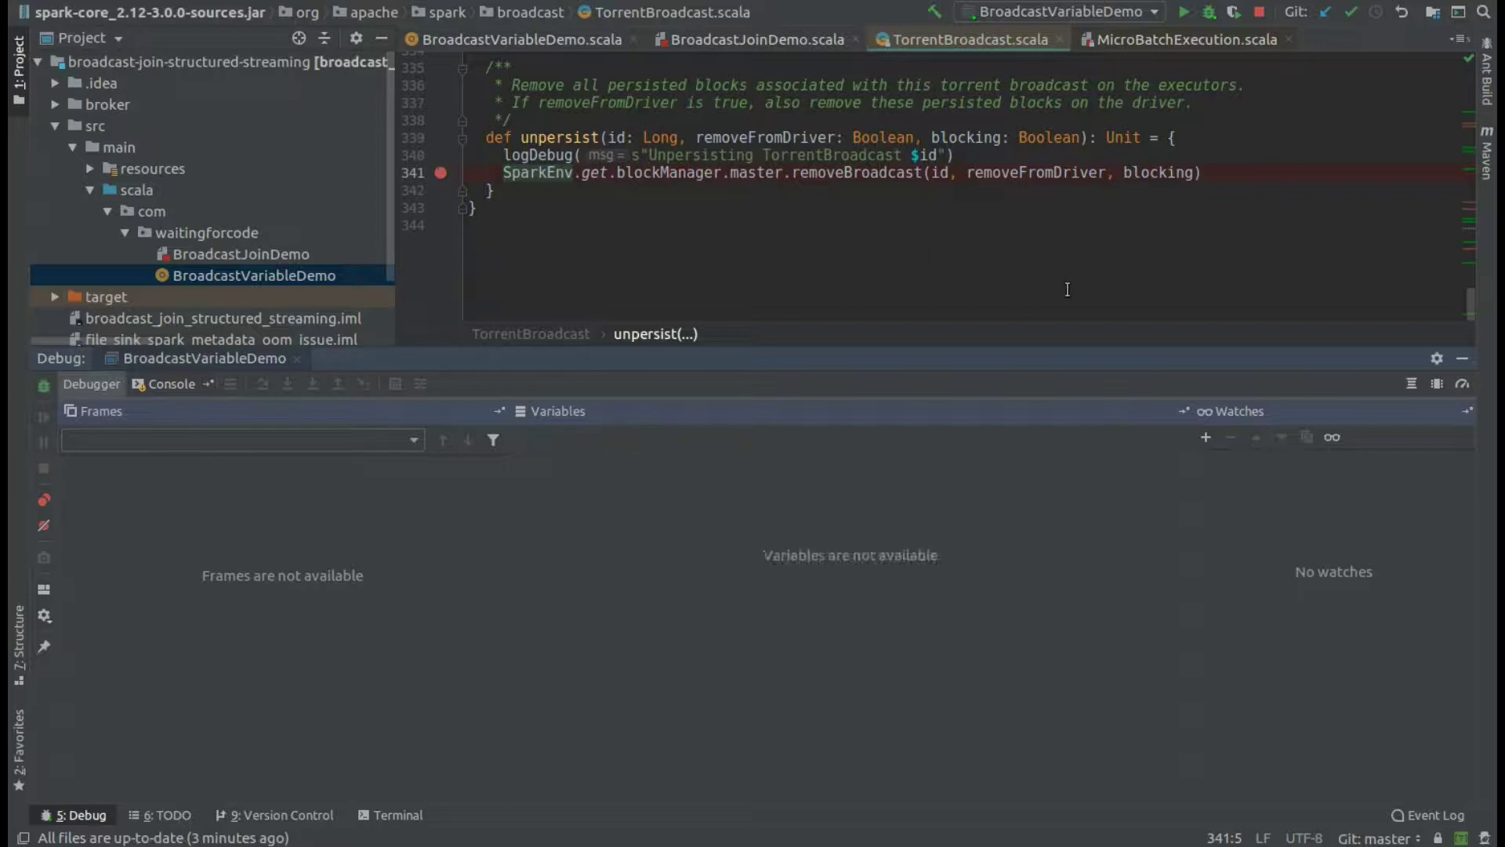